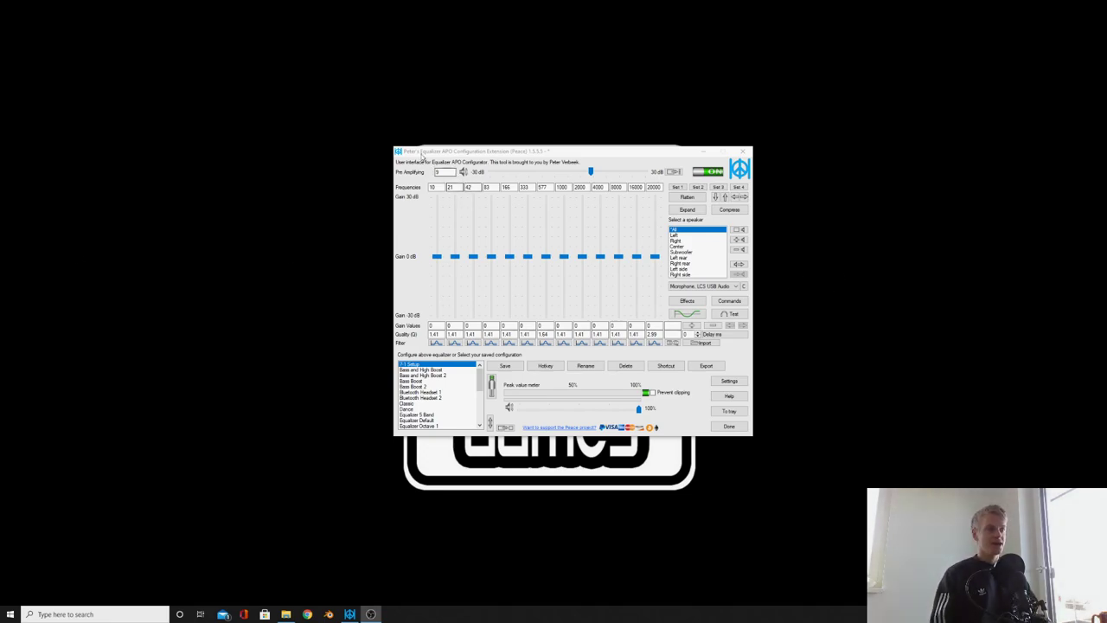
pyautogui.moveTo(373, 121); pyautogui.dragTo(784, 475)
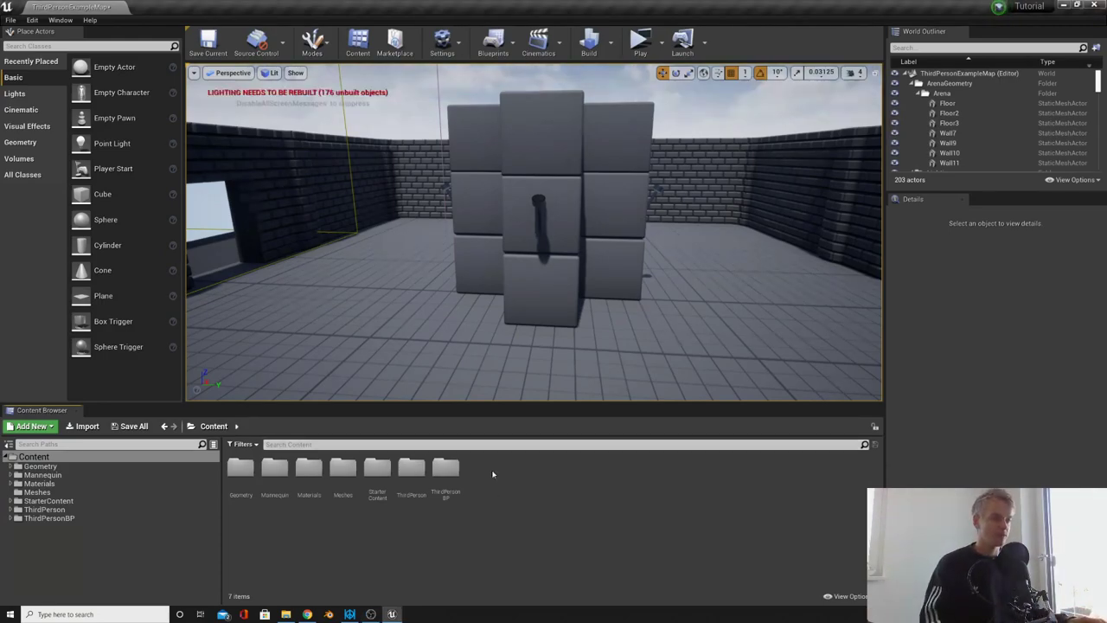
# Step: Create a new folder named Particle_System in the Content folder
pyautogui.rightClick(493, 474)
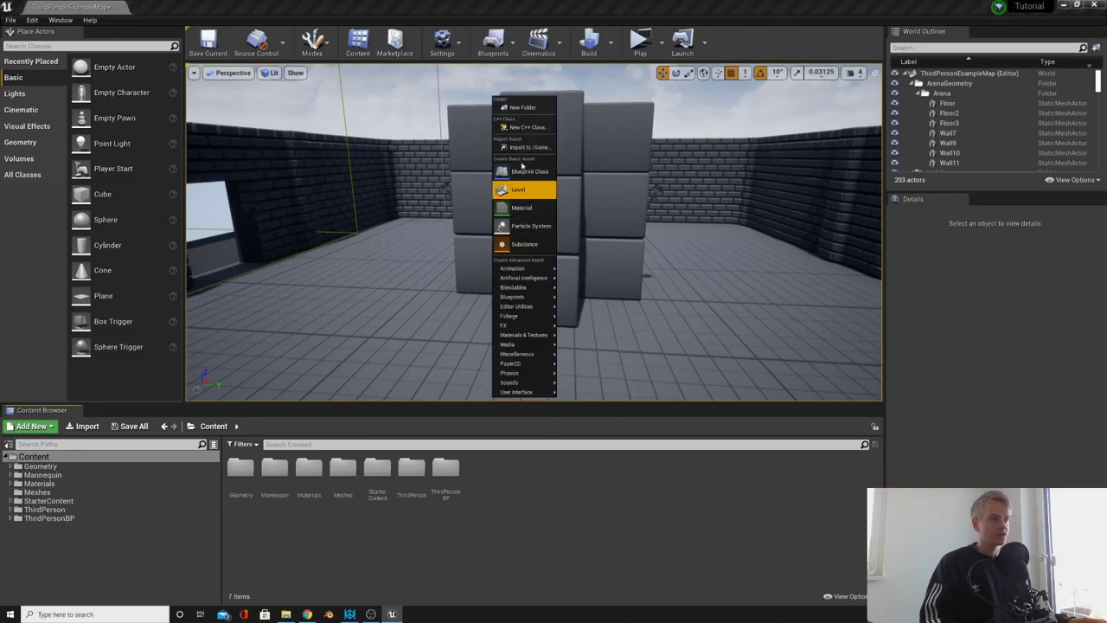
pyautogui.click(514, 108)
pyautogui.write('Patticle Sy')
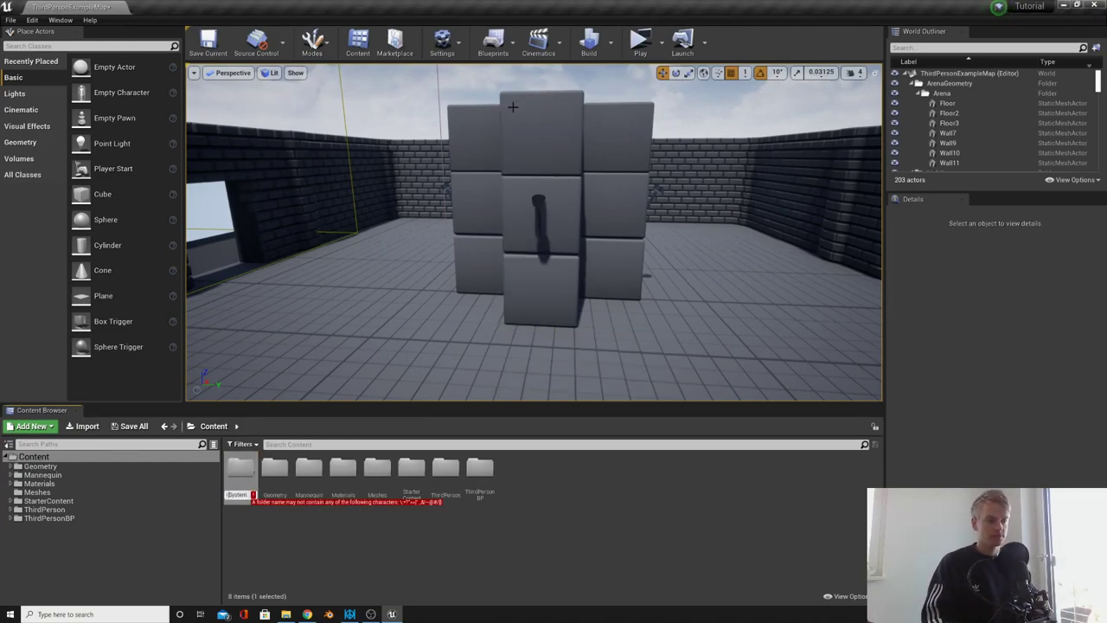
pyautogui.press('Return')
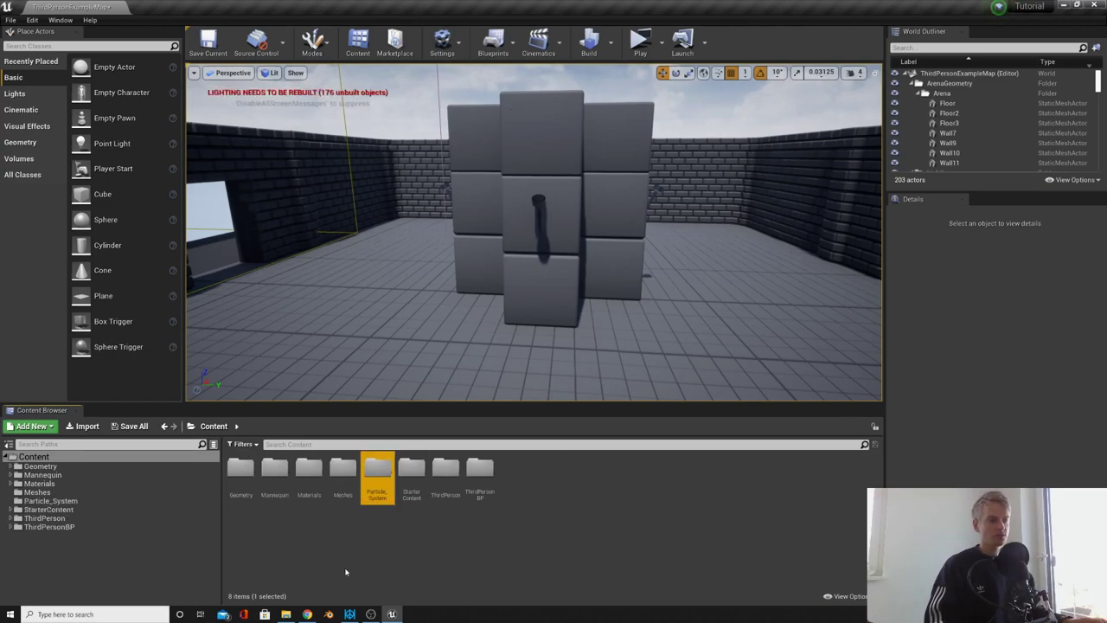
# Step: Create a Particle System asset named TorchLight inside the Particle_System folder and open it for editing
pyautogui.doubleClick(377, 474)
pyautogui.rightClick(345, 490)
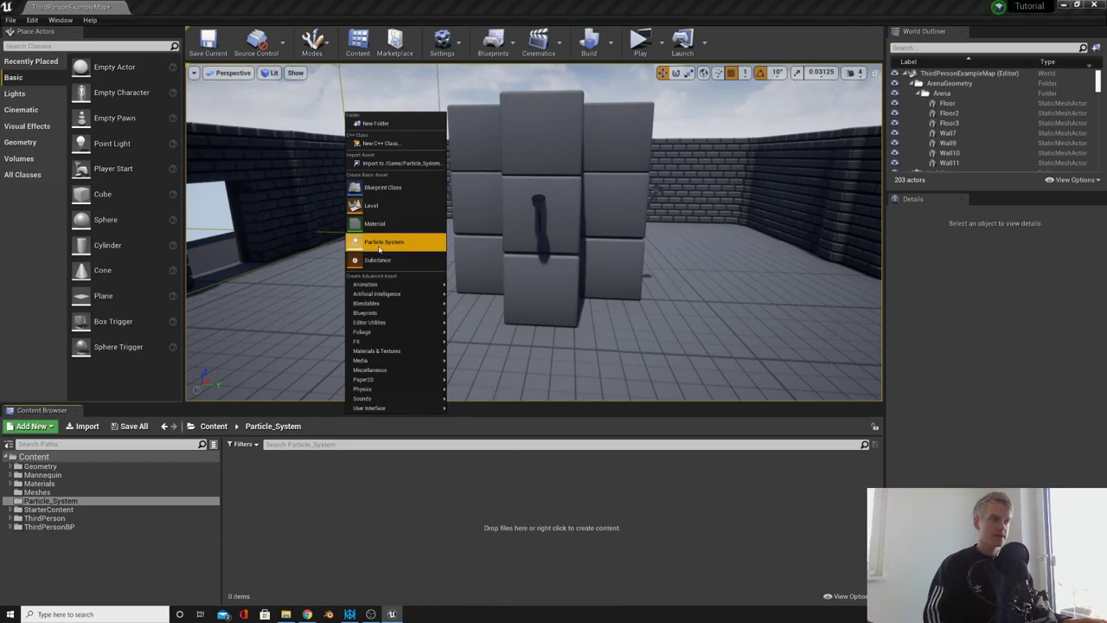
pyautogui.click(417, 244)
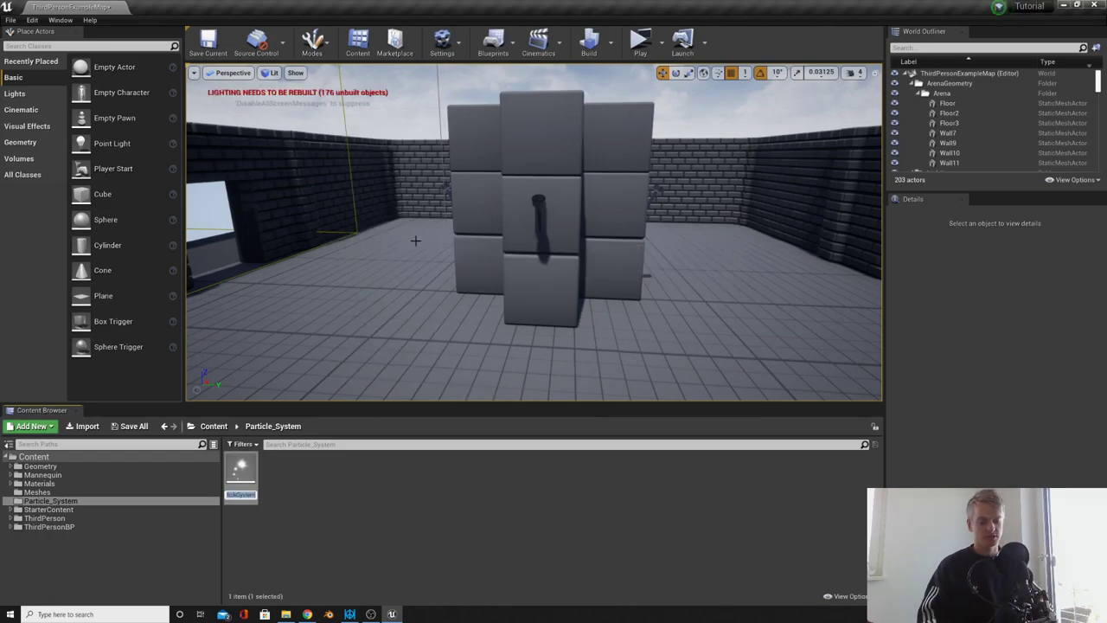
pyautogui.write('TorchLi')
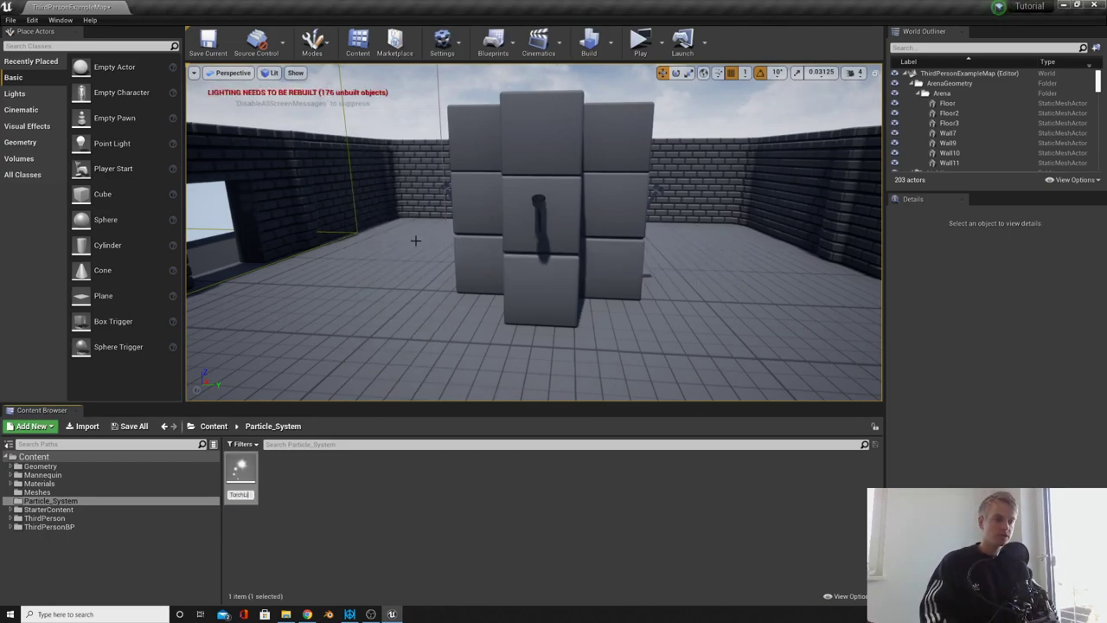
pyautogui.write('ght')
pyautogui.moveTo(415, 241); pyautogui.dragTo(380, 242, button='right')
pyautogui.doubleClick(240, 471)
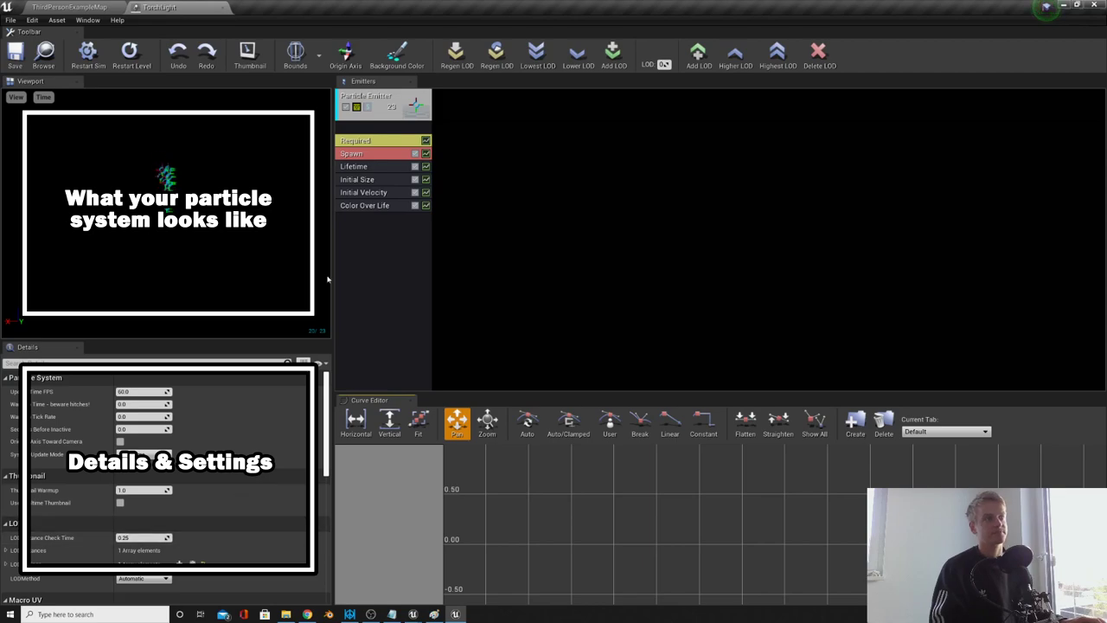
# Step: Look through the settings of the particle emitter and its Color Over Life, Initial Velocity, Initial Size and Spawn modules
pyautogui.click(374, 100)
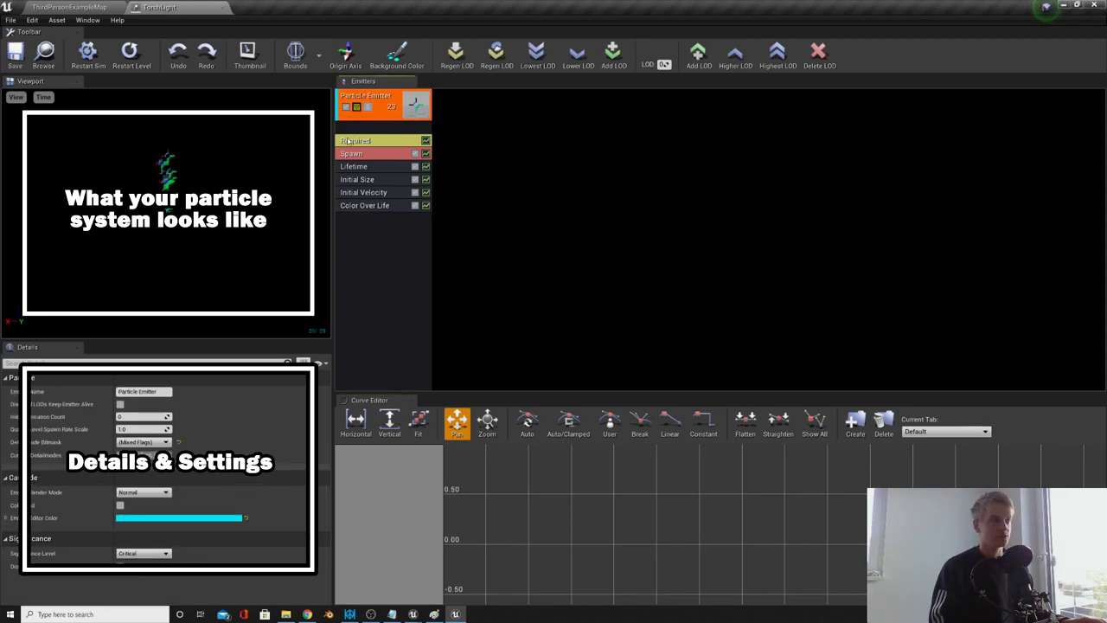
pyautogui.click(378, 207)
pyautogui.click(375, 192)
pyautogui.click(365, 179)
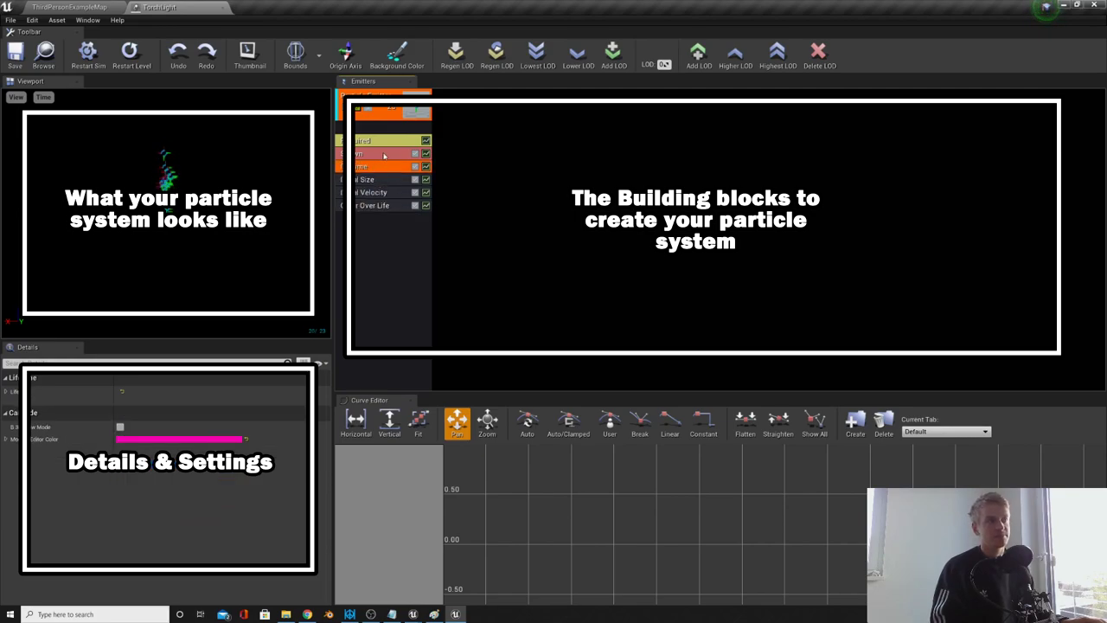
pyautogui.click(357, 153)
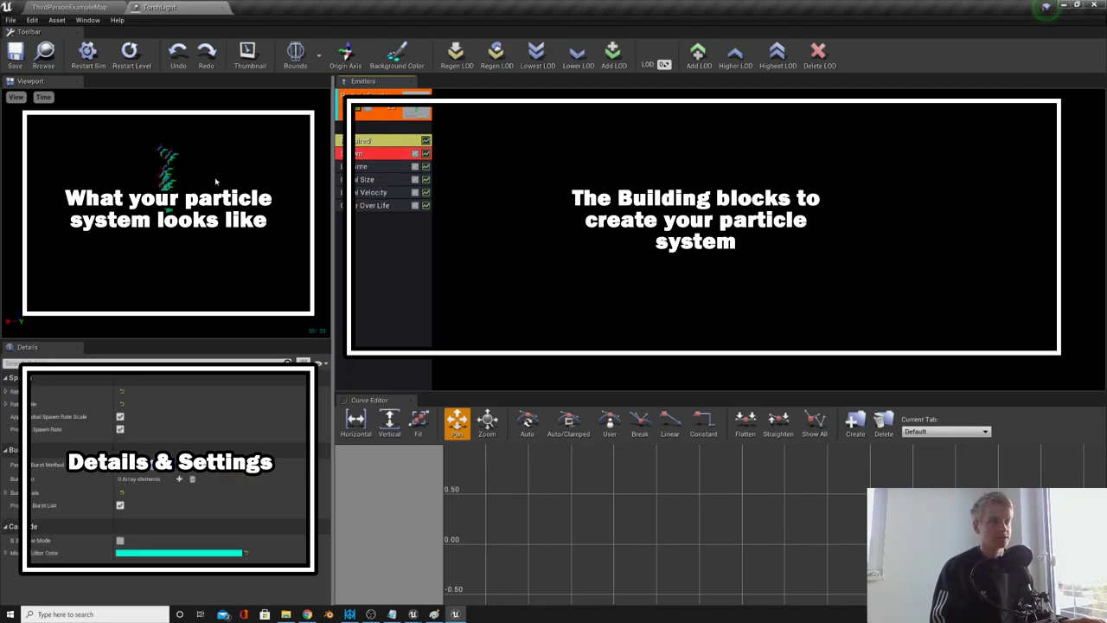
pyautogui.click(375, 222)
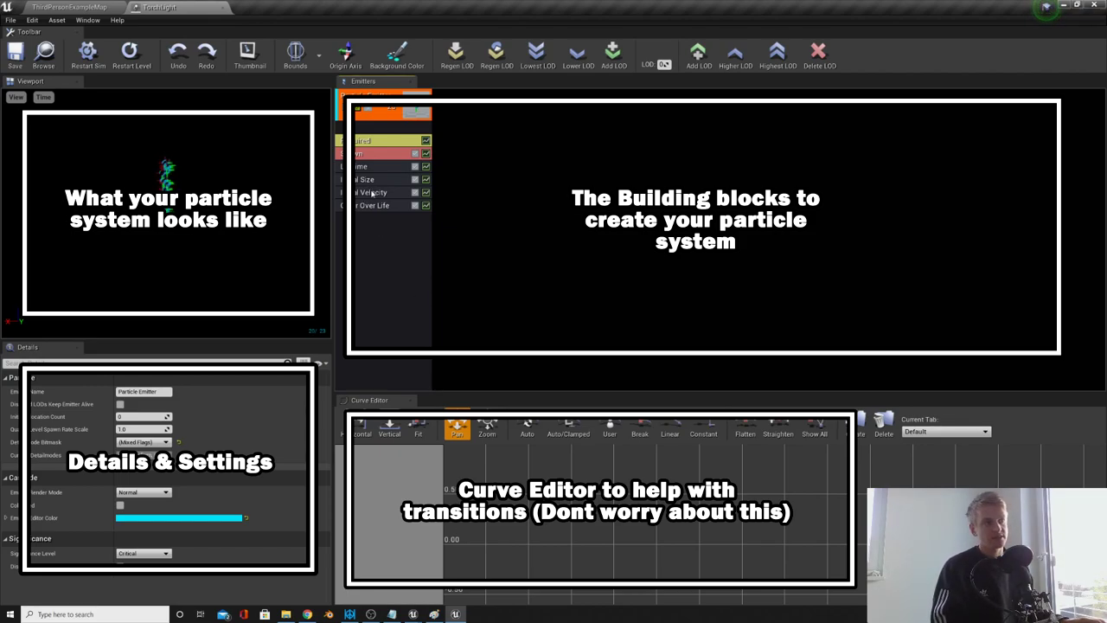
pyautogui.click(375, 193)
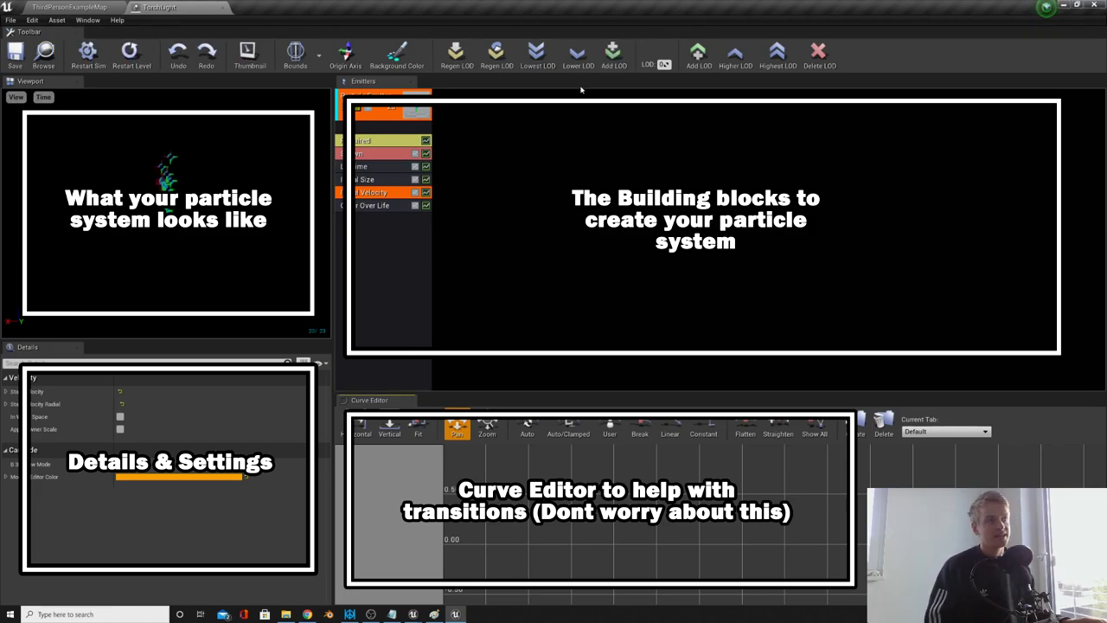
pyautogui.click(411, 53)
pyautogui.click(456, 130)
pyautogui.click(538, 137)
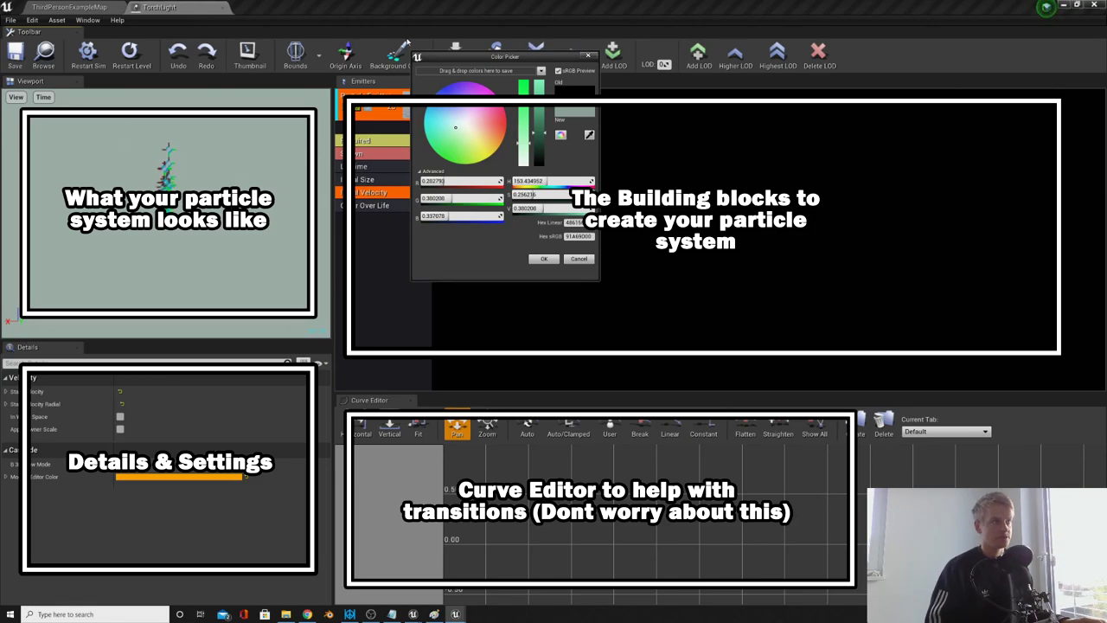
pyautogui.click(574, 260)
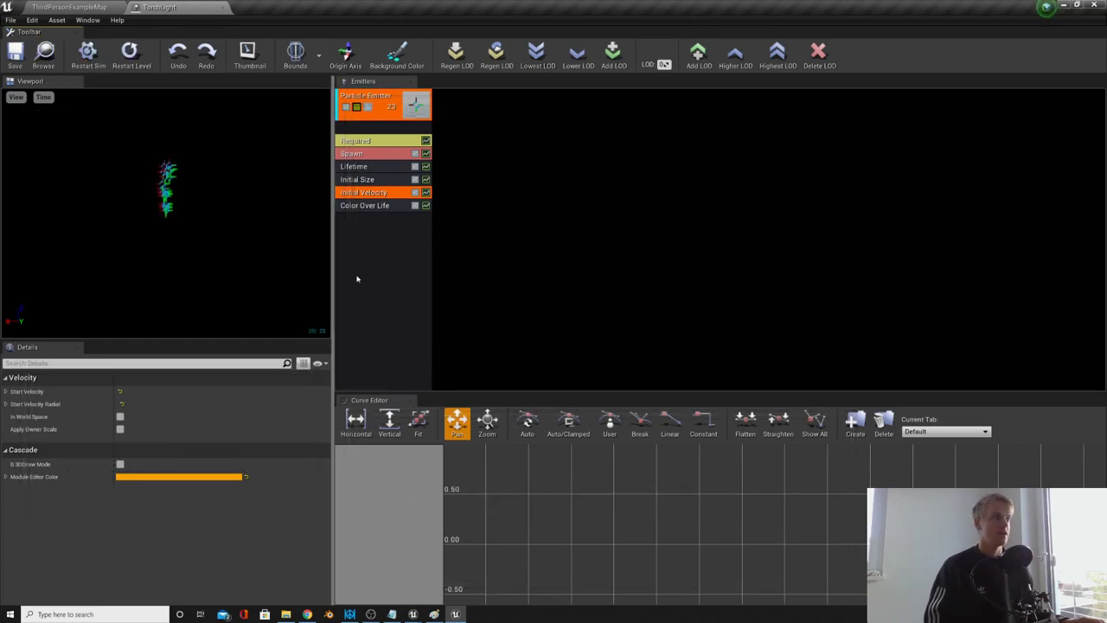
# Step: Review the module categories that can be added to the emitter and the settings of its Required module
pyautogui.scroll(-2, 357, 278)
pyautogui.click(357, 278)
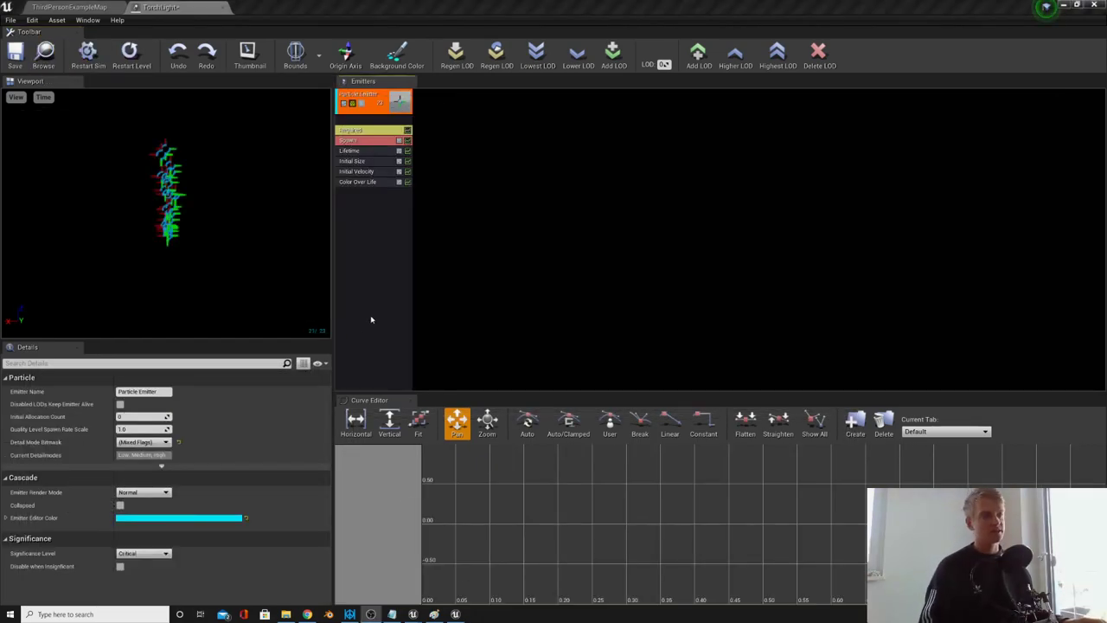
pyautogui.rightClick(364, 194)
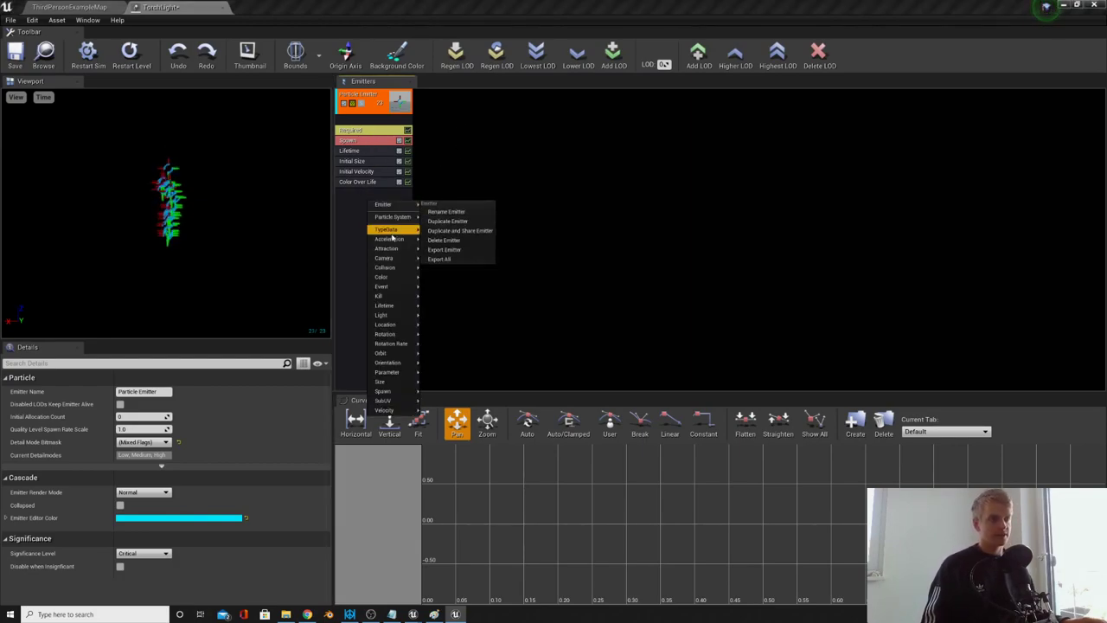
pyautogui.moveTo(390, 232)
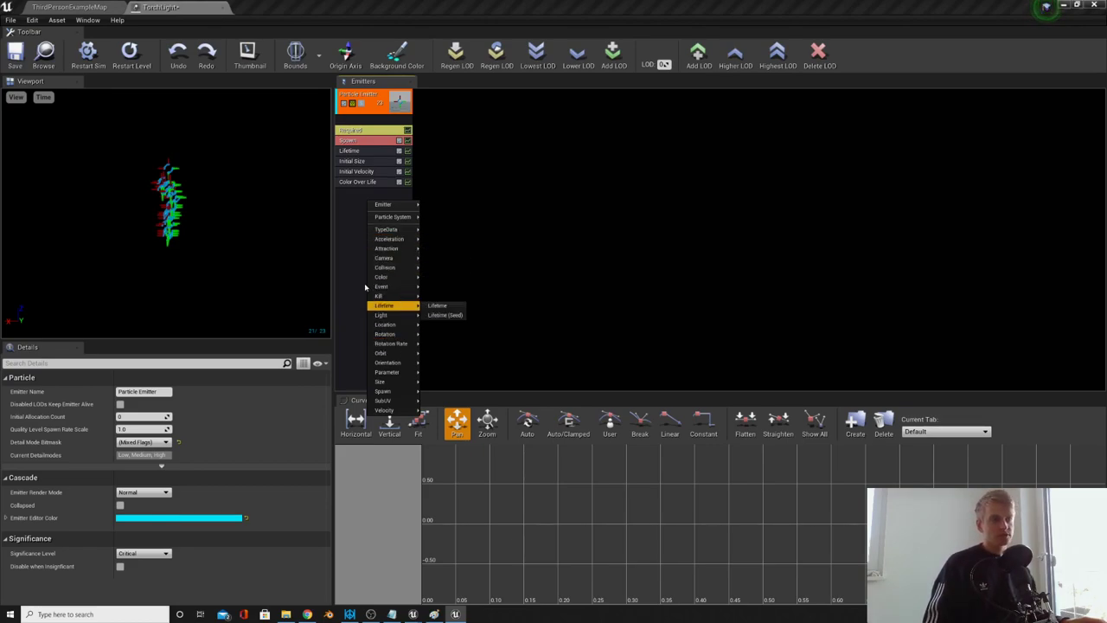
pyautogui.click(345, 265)
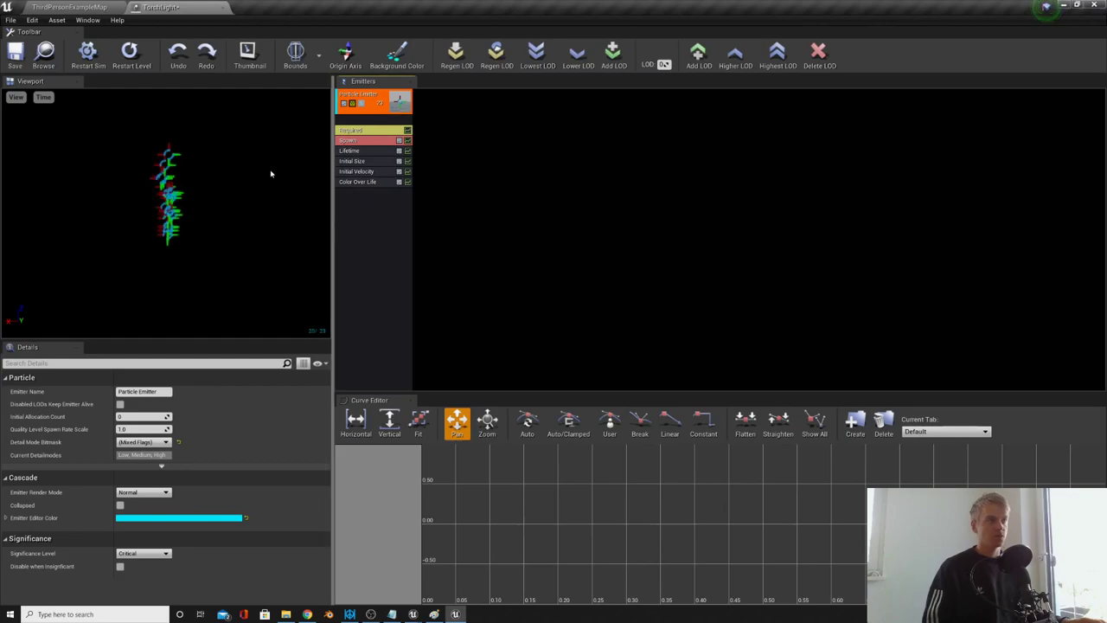
pyautogui.click(372, 131)
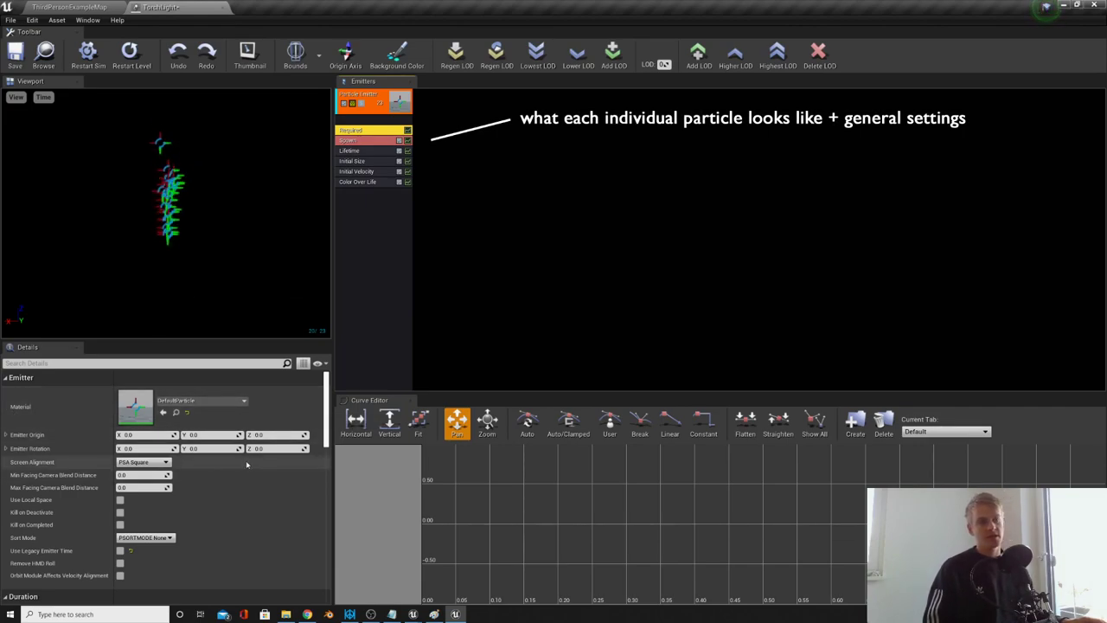
pyautogui.scroll(-5, 177, 505)
pyautogui.scroll(-10, 177, 504)
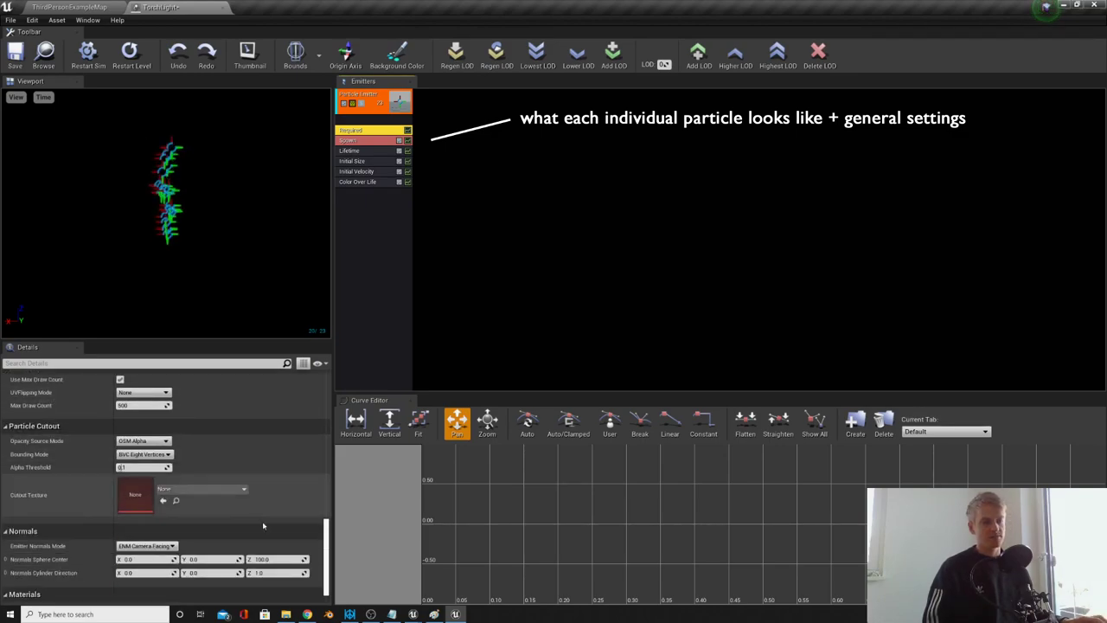
pyautogui.moveTo(328, 547); pyautogui.dragTo(326, 376)
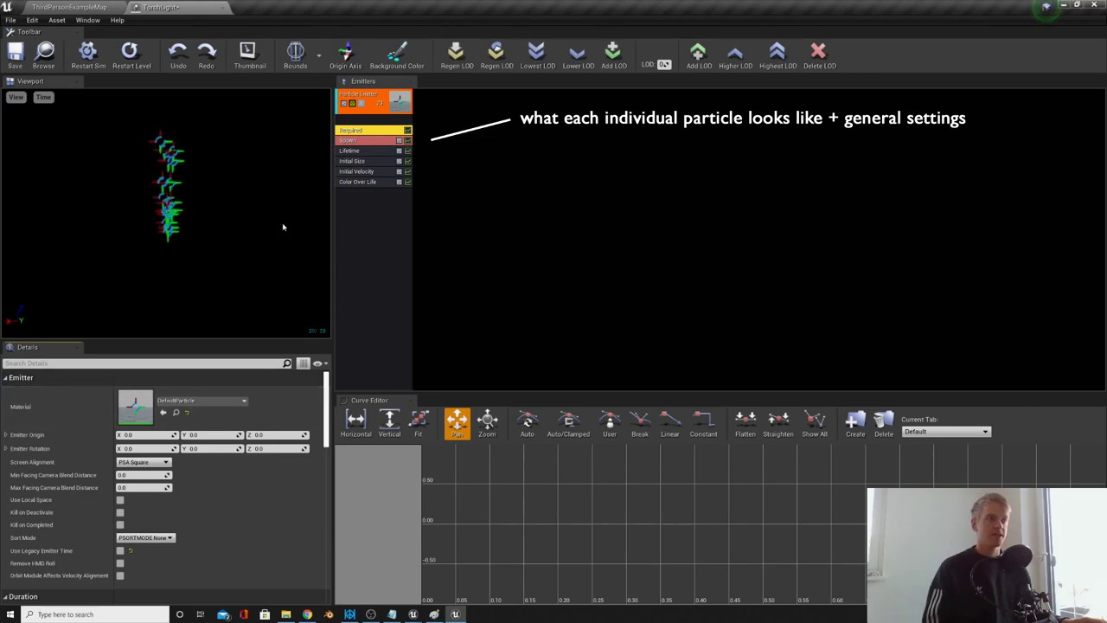
# Step: Lower the constant value of the Rate distribution in the emitter's Spawn module
pyautogui.click(367, 141)
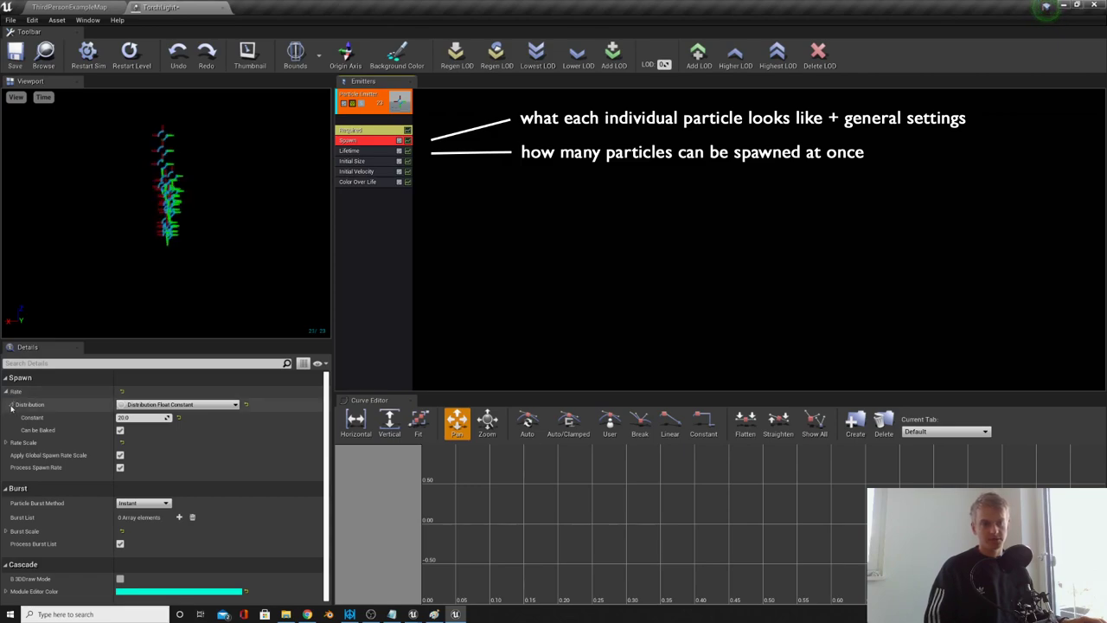
pyautogui.click(135, 418)
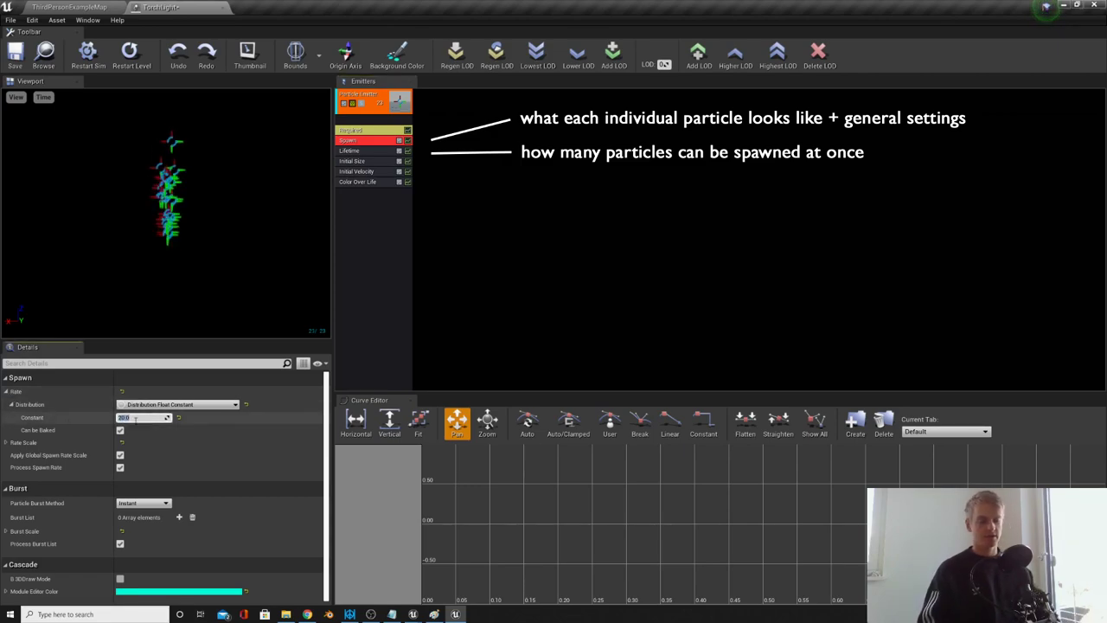
pyautogui.write('100')
pyautogui.press('Return')
# Step: Examine the settings of the Lifetime, Initial Size, Initial Velocity and Color Over Life modules
pyautogui.click(382, 137)
pyautogui.click(372, 151)
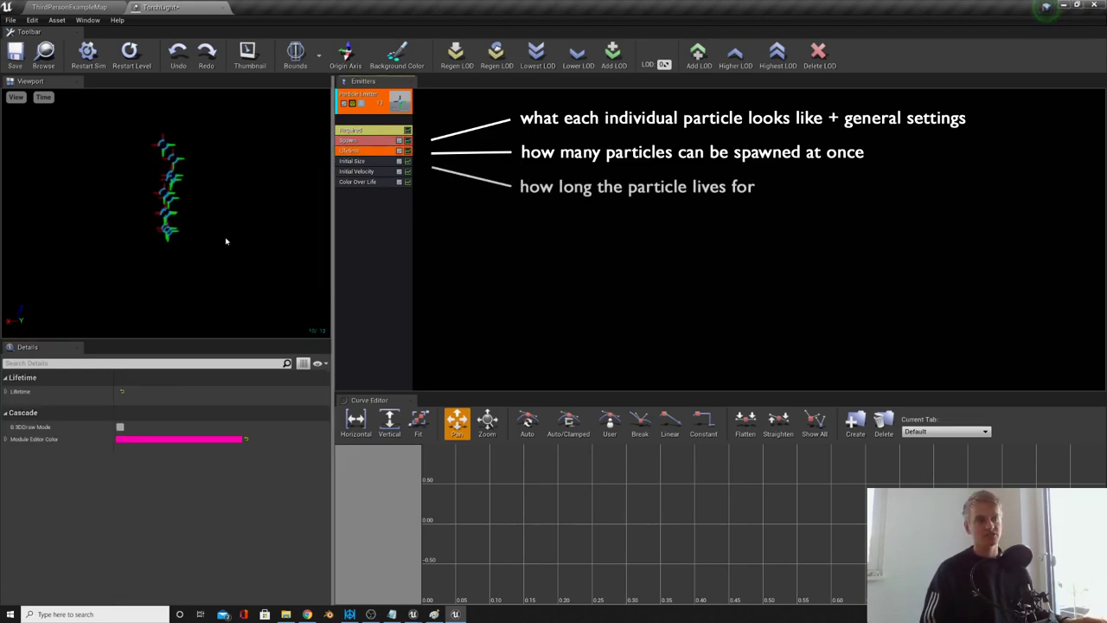
pyautogui.click(363, 182)
pyautogui.click(355, 161)
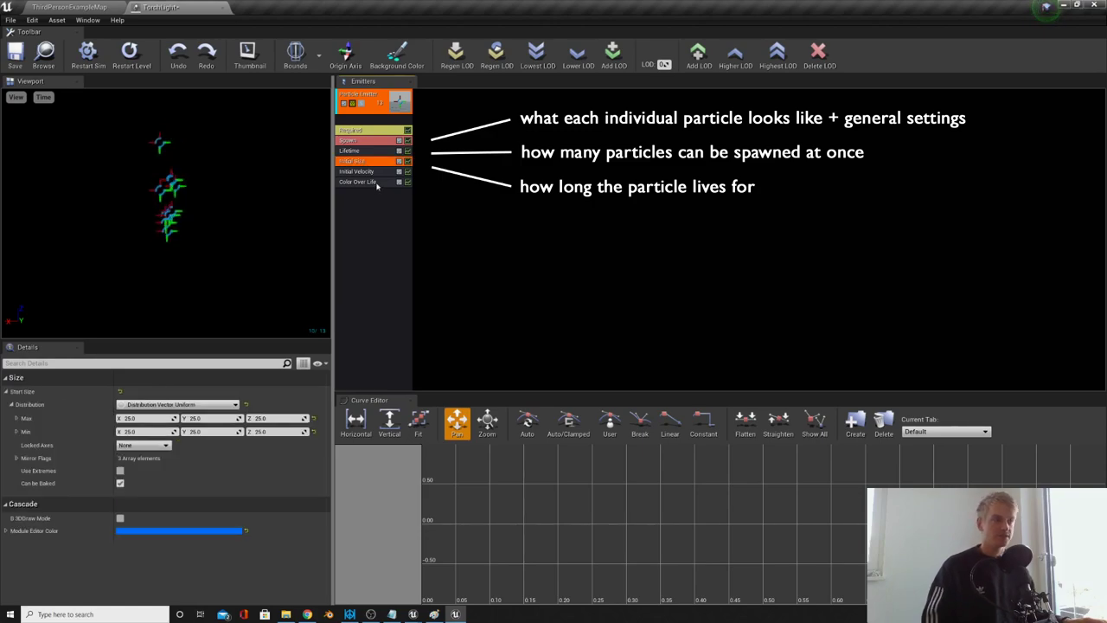
pyautogui.click(356, 172)
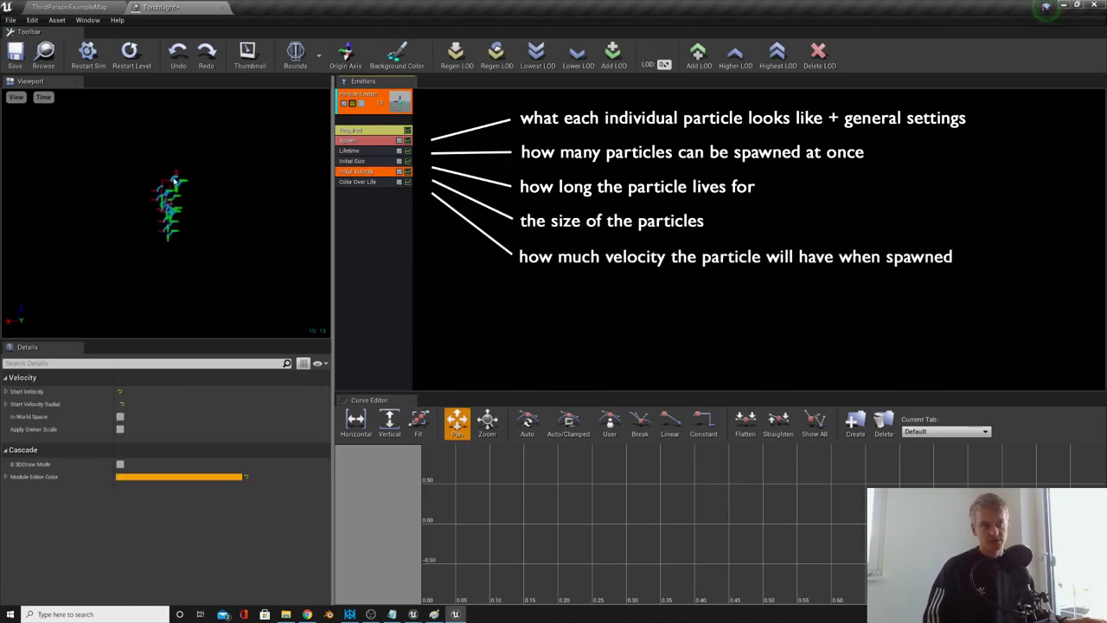
pyautogui.click(359, 183)
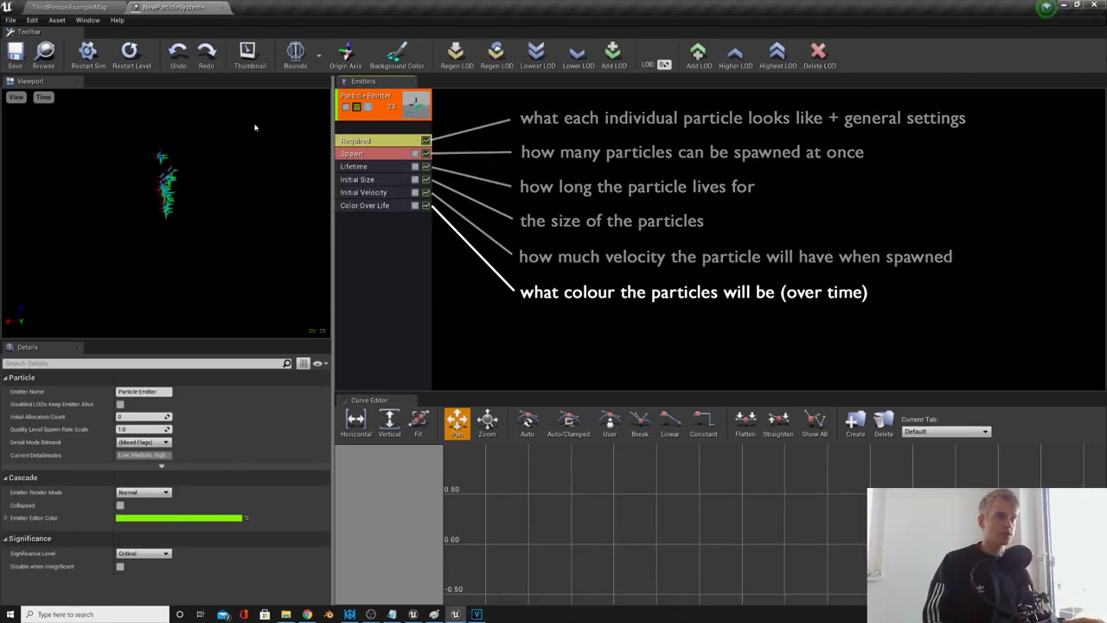
pyautogui.click(392, 143)
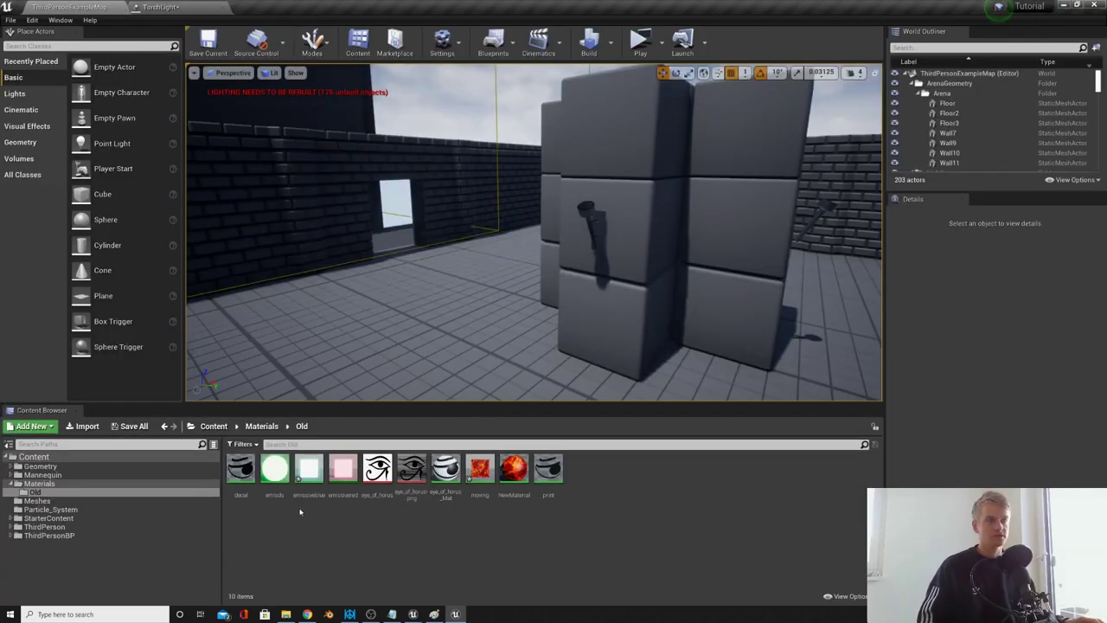
# Step: Create a material named ParticleMat in the Materials folder and open it for editing
pyautogui.click(261, 425)
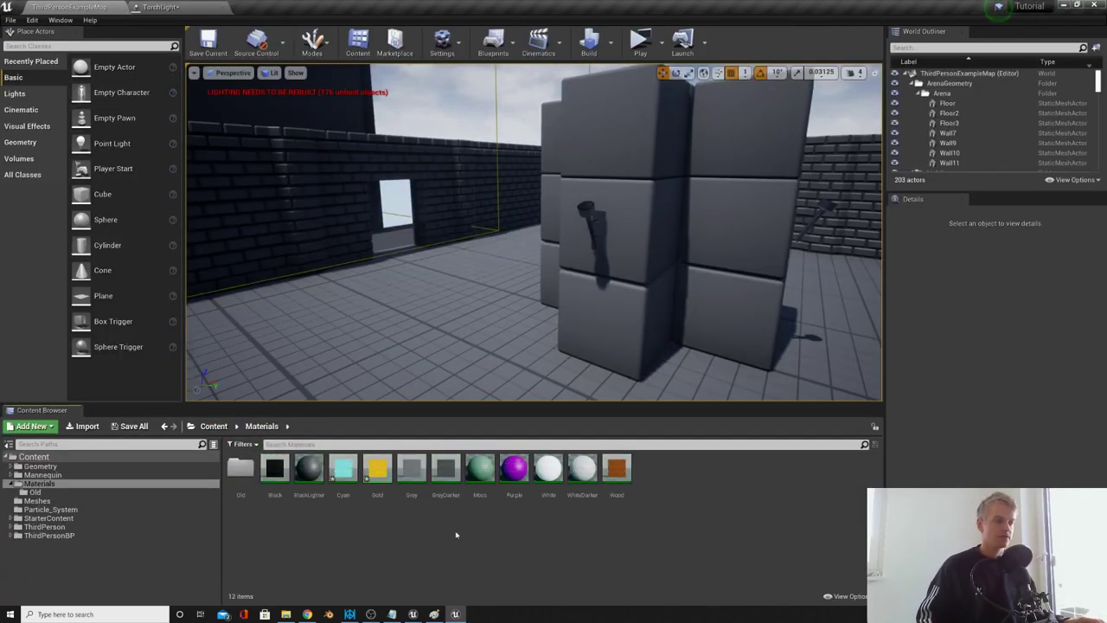
pyautogui.rightClick(455, 532)
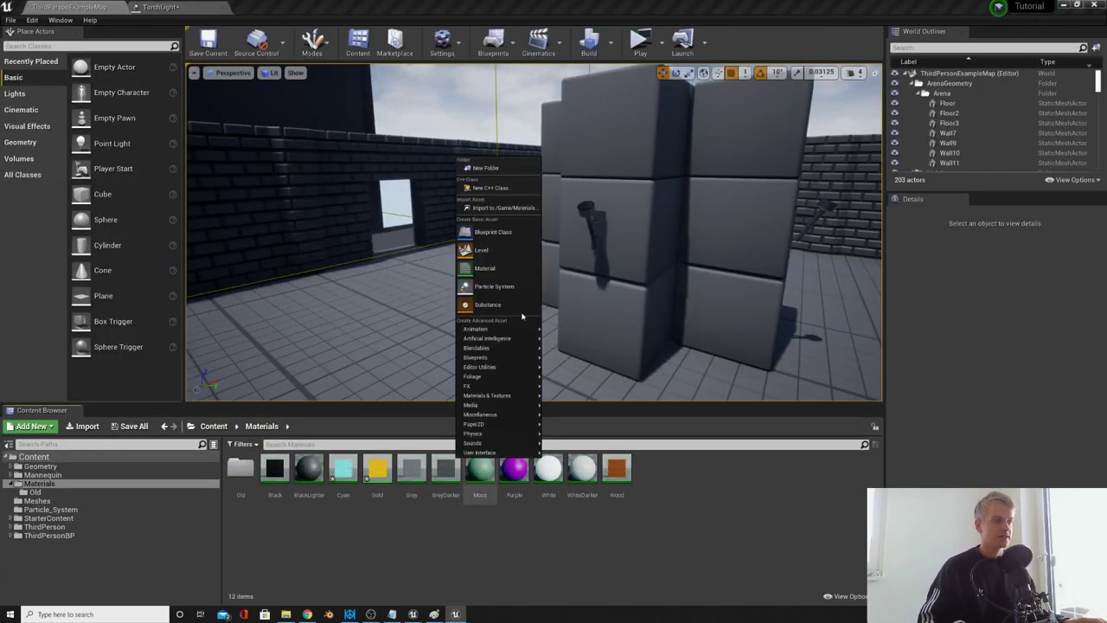
pyautogui.click(499, 268)
pyautogui.write('Pal')
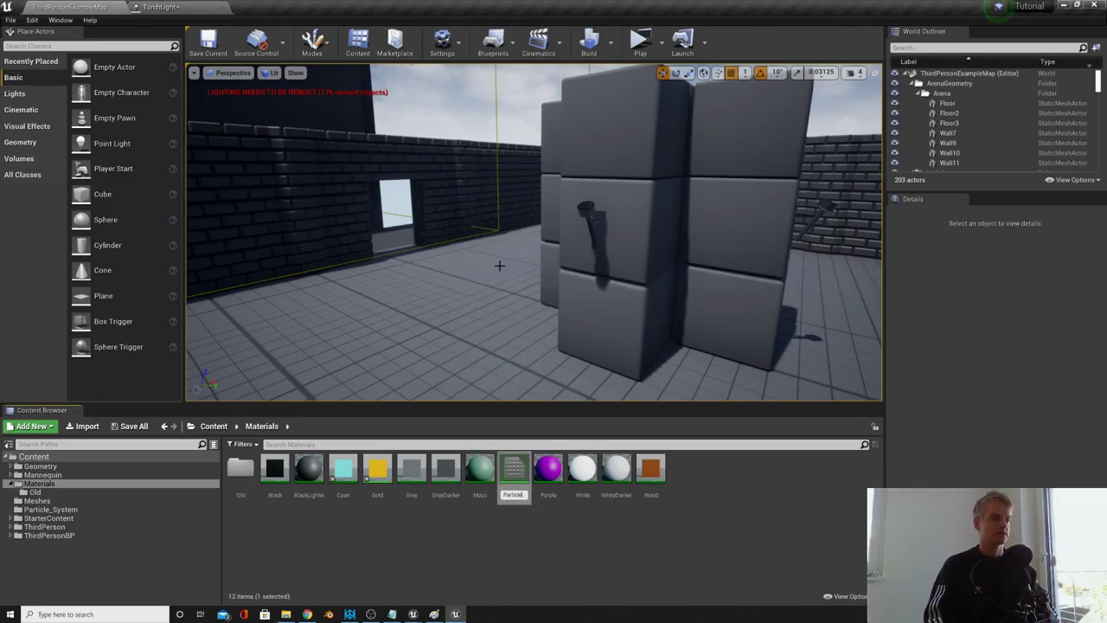
pyautogui.write('ticleMat')
pyautogui.press('Return')
pyautogui.doubleClick(516, 469)
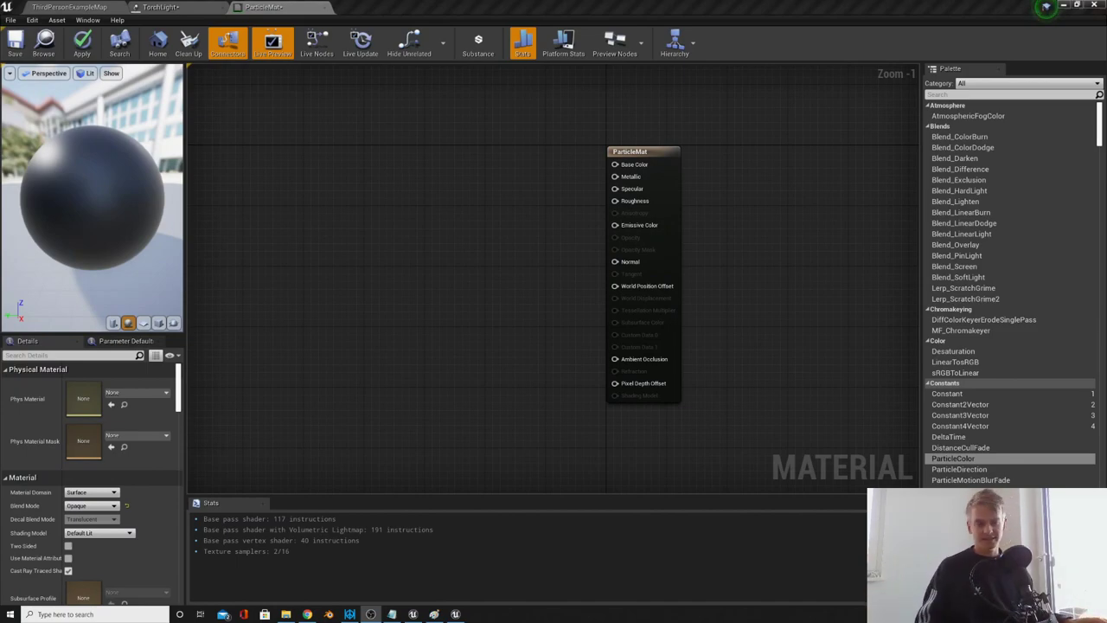
# Step: Set the ParticleMat material's Blend Mode to Translucent
pyautogui.click(677, 176)
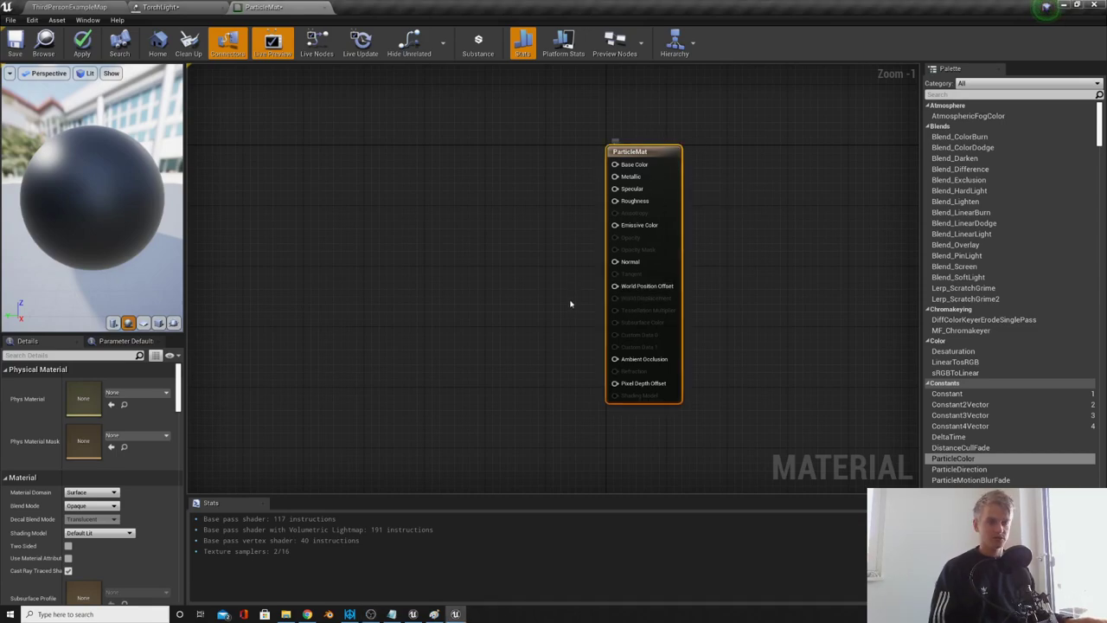
pyautogui.click(97, 509)
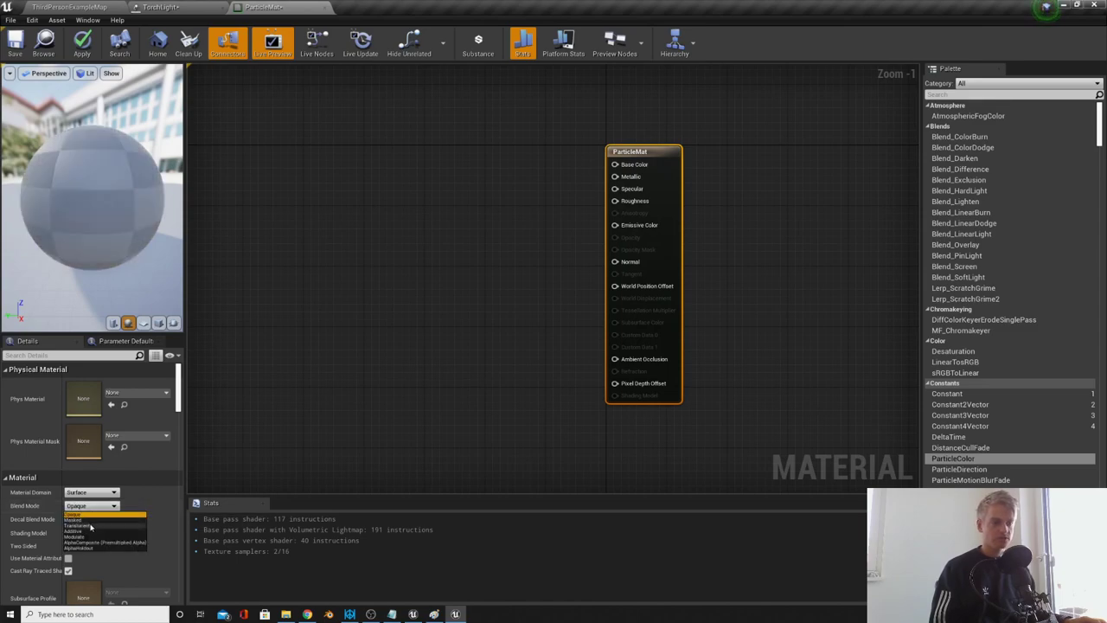
pyautogui.click(90, 528)
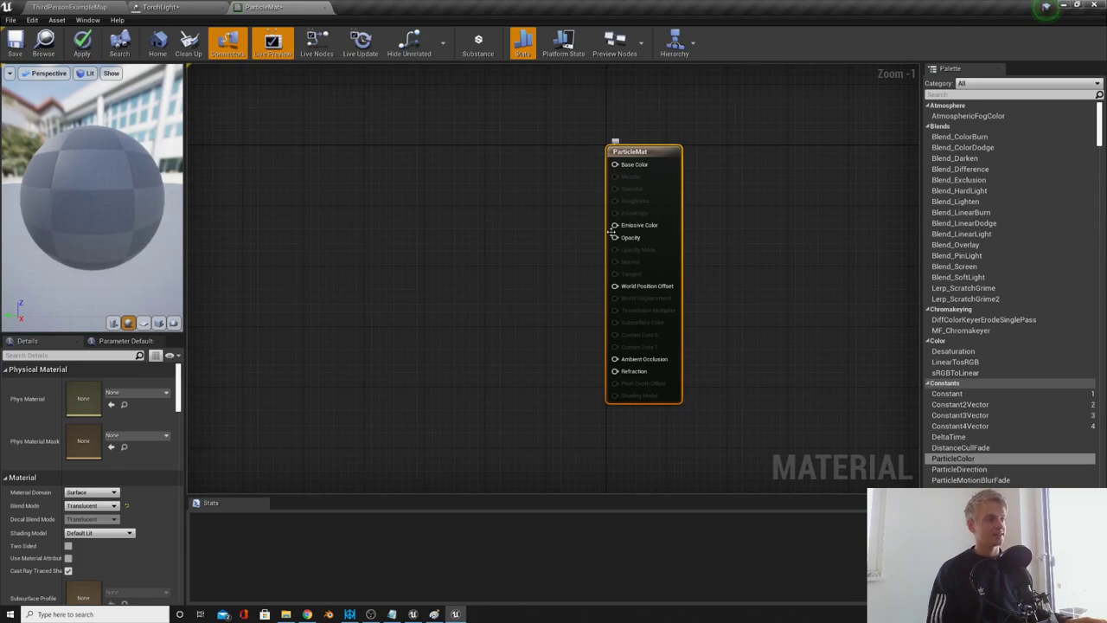
pyautogui.moveTo(580, 224); pyautogui.dragTo(697, 242)
pyautogui.click(465, 265)
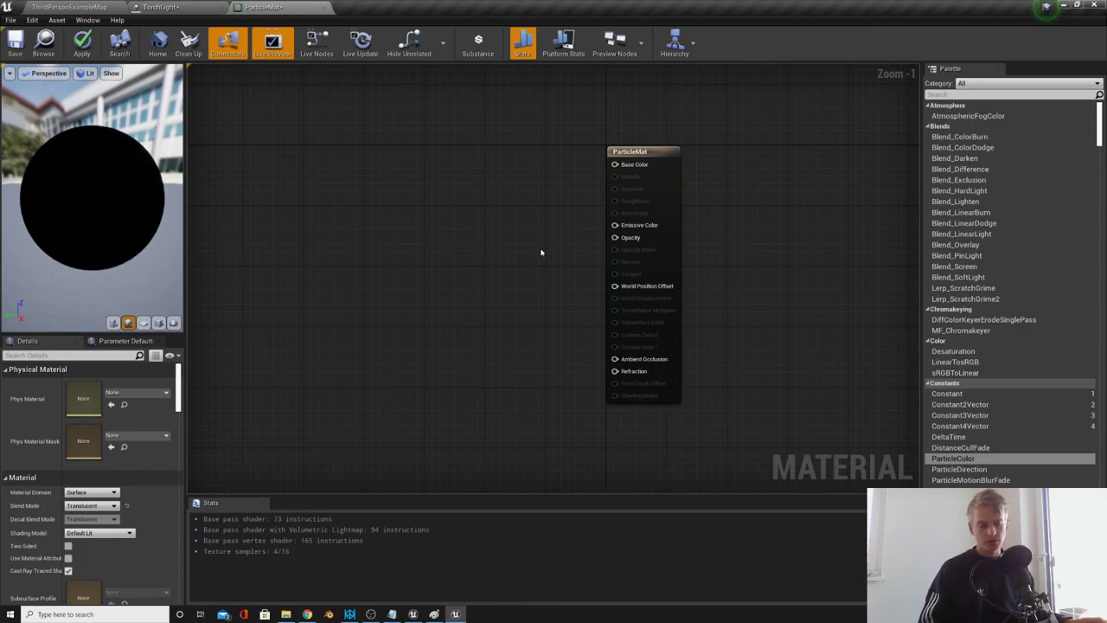
# Step: Add a Constant3Vector node, give it the pink colour 0.776, 0.276, 0.393, and connect it to ParticleMat's Emissive Color input
pyautogui.click(425, 220)
pyautogui.doubleClick(450, 253)
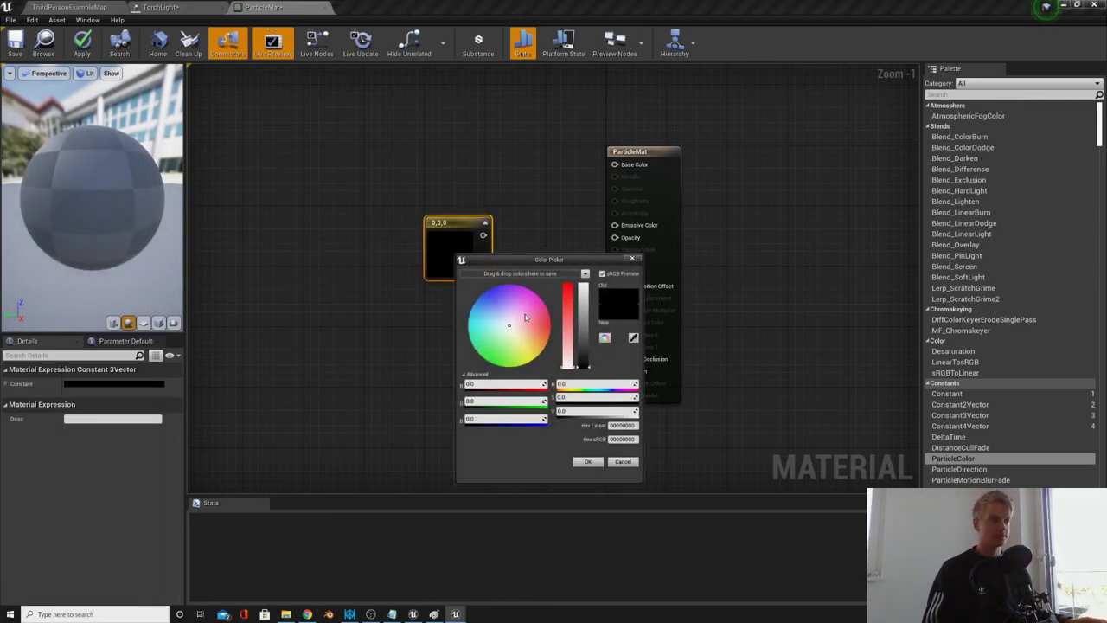
pyautogui.moveTo(560, 411); pyautogui.dragTo(618, 411)
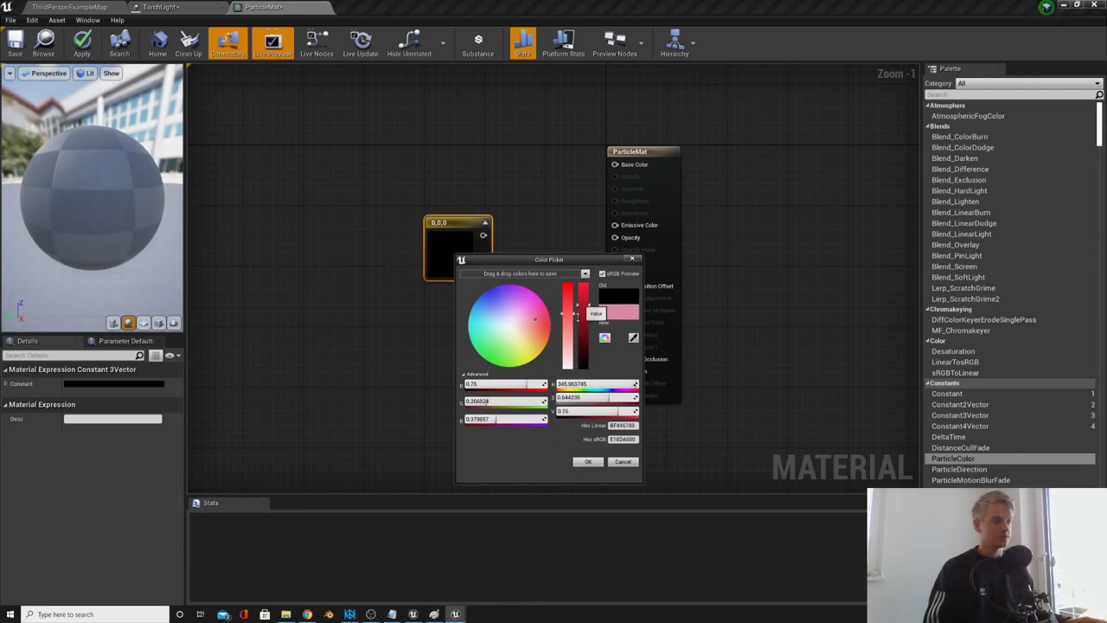
pyautogui.click(588, 461)
pyautogui.moveTo(494, 235); pyautogui.dragTo(615, 225)
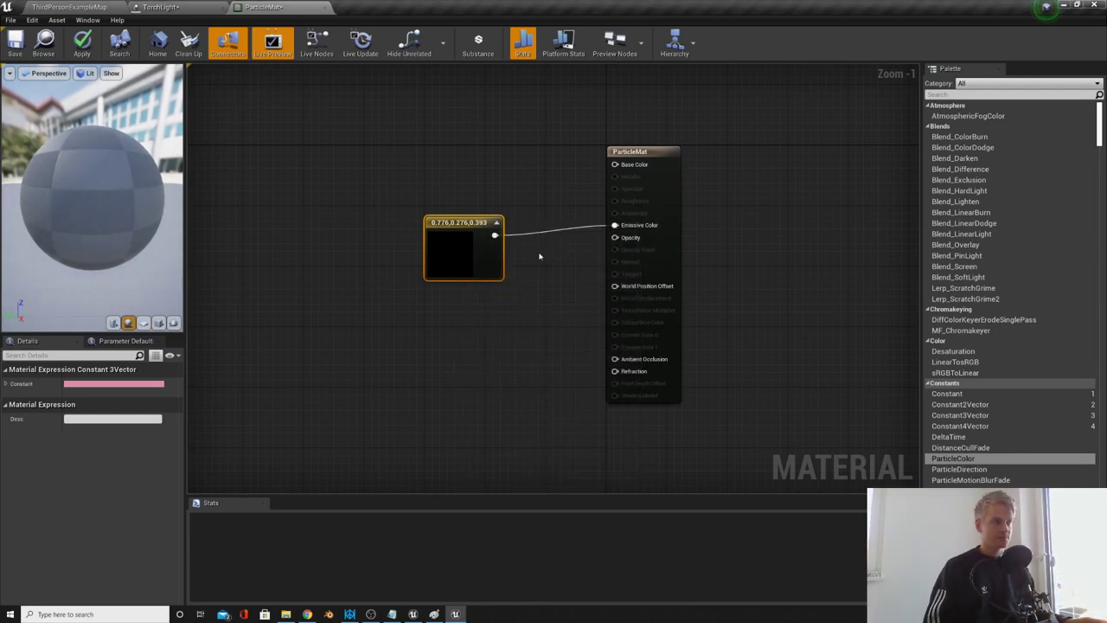
pyautogui.doubleClick(447, 257)
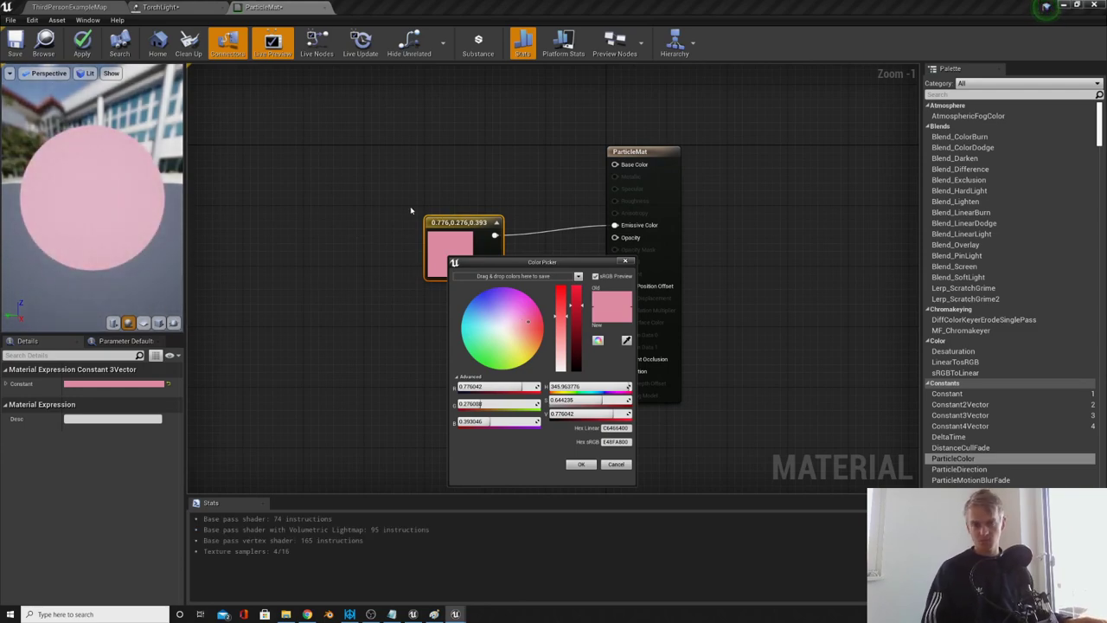
pyautogui.click(615, 464)
# Step: Review the Color Over Life module's colour points in the TorchLight particle system
pyautogui.click(160, 7)
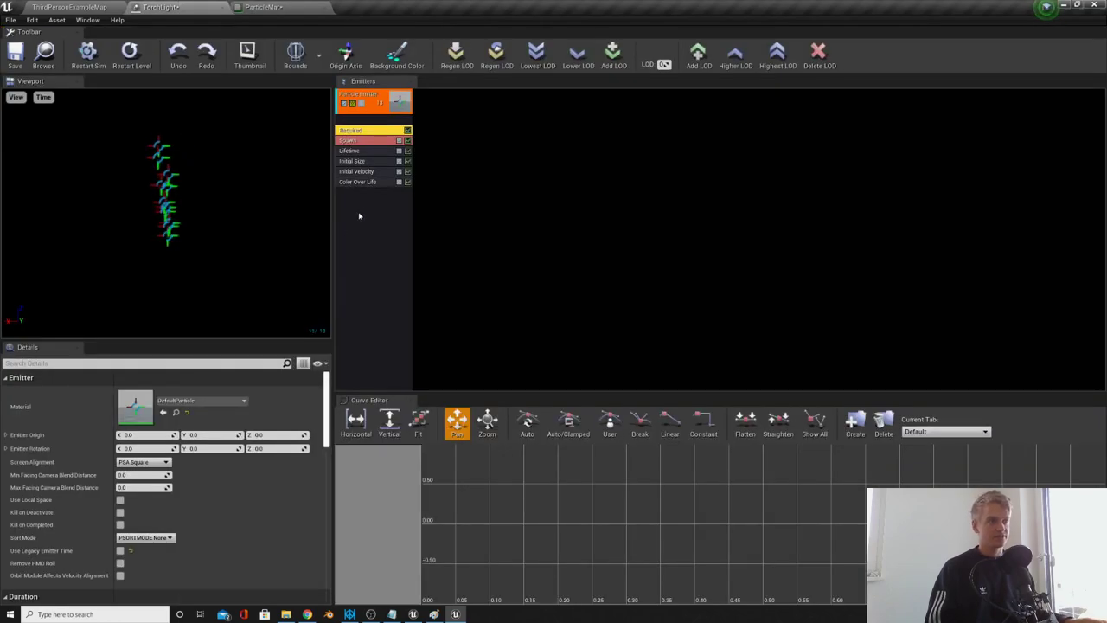
pyautogui.click(347, 140)
pyautogui.click(357, 181)
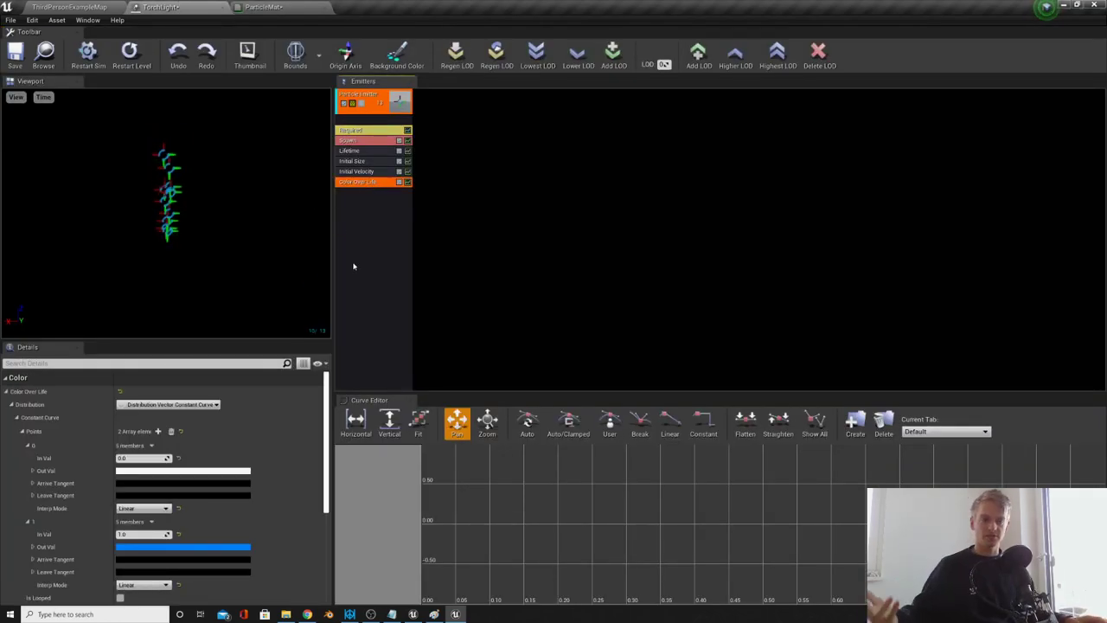
# Step: Replace the constant colour node in ParticleMat with a Particle Color node connected to the Emissive Color input
pyautogui.click(275, 7)
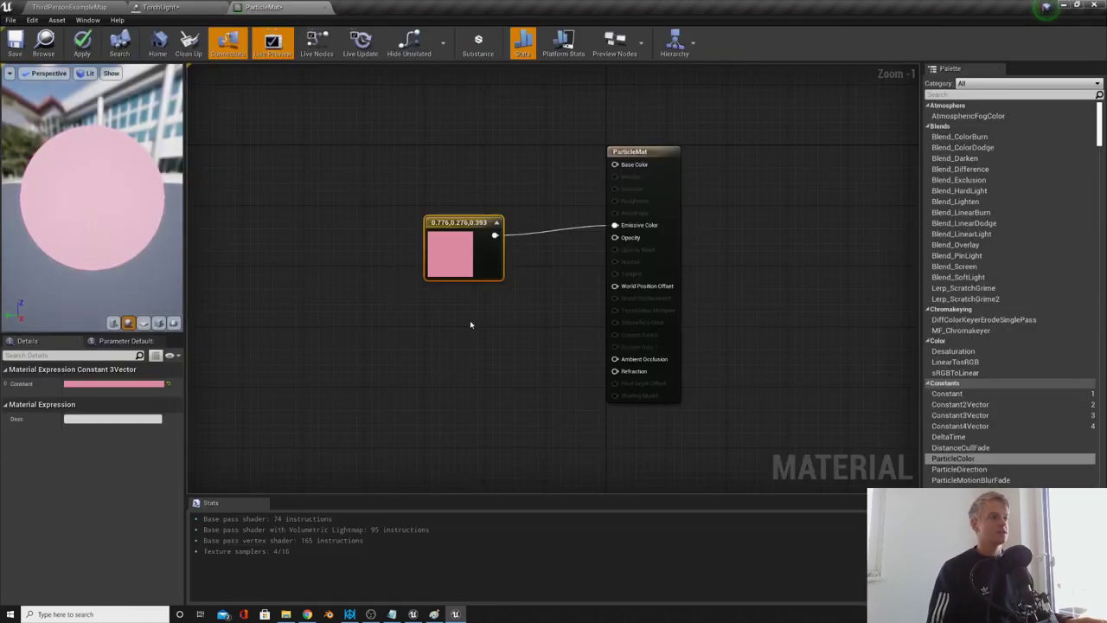
pyautogui.press('Delete')
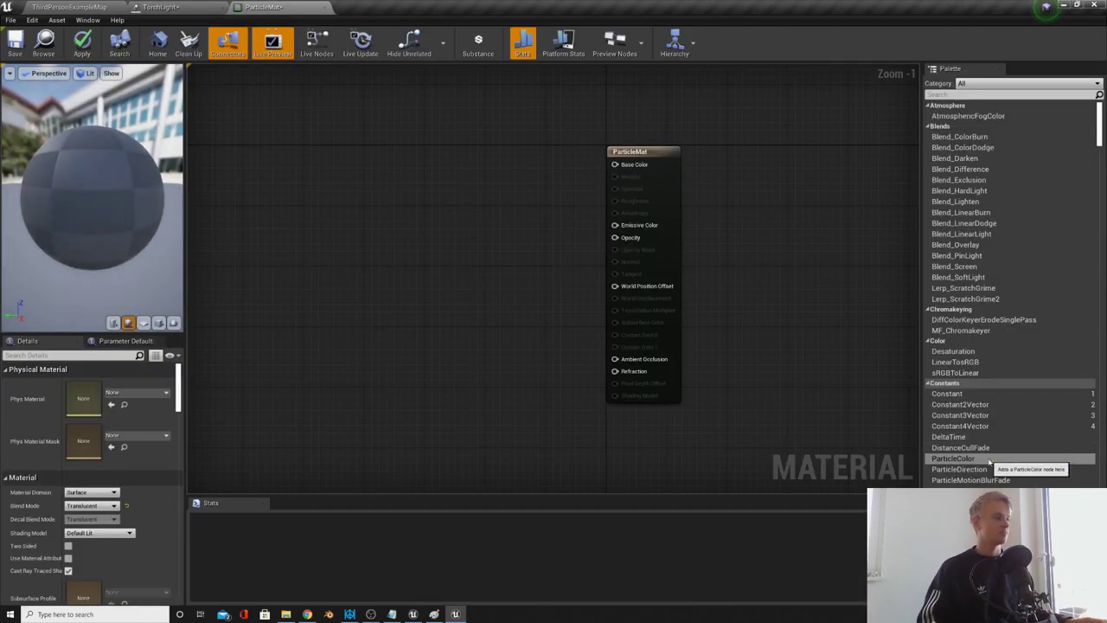
pyautogui.moveTo(960, 459); pyautogui.dragTo(418, 204)
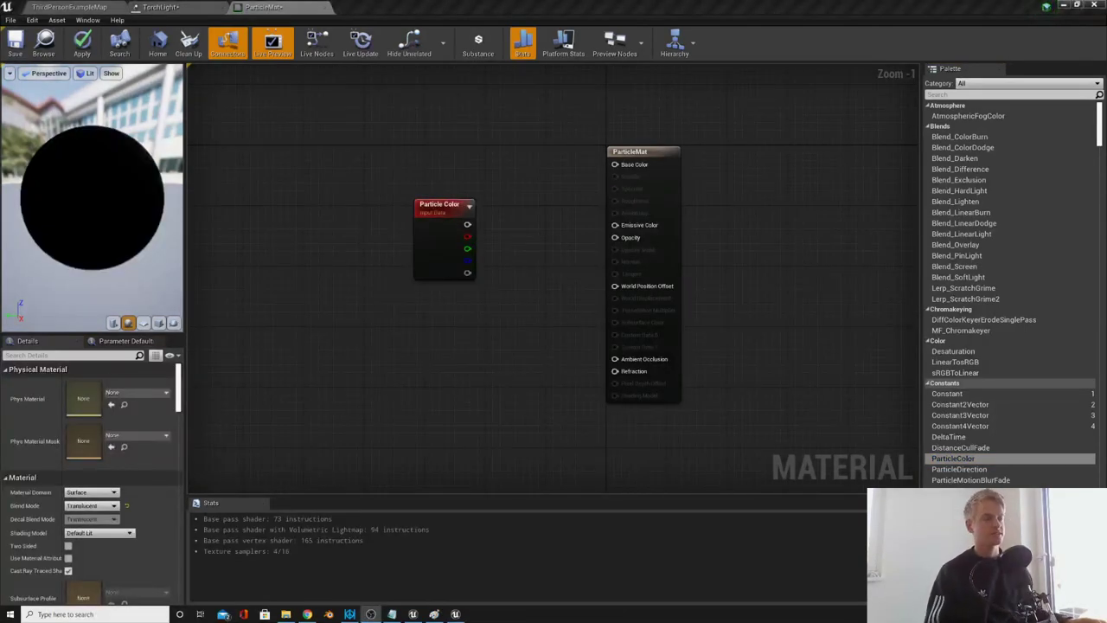
pyautogui.moveTo(465, 225); pyautogui.dragTo(615, 225)
pyautogui.moveTo(498, 296); pyautogui.dragTo(390, 190)
pyautogui.click(390, 190)
# Step: Apply the ParticleMat changes and assign ParticleMat as the emitter's material in TorchLight's Required module
pyautogui.click(163, 7)
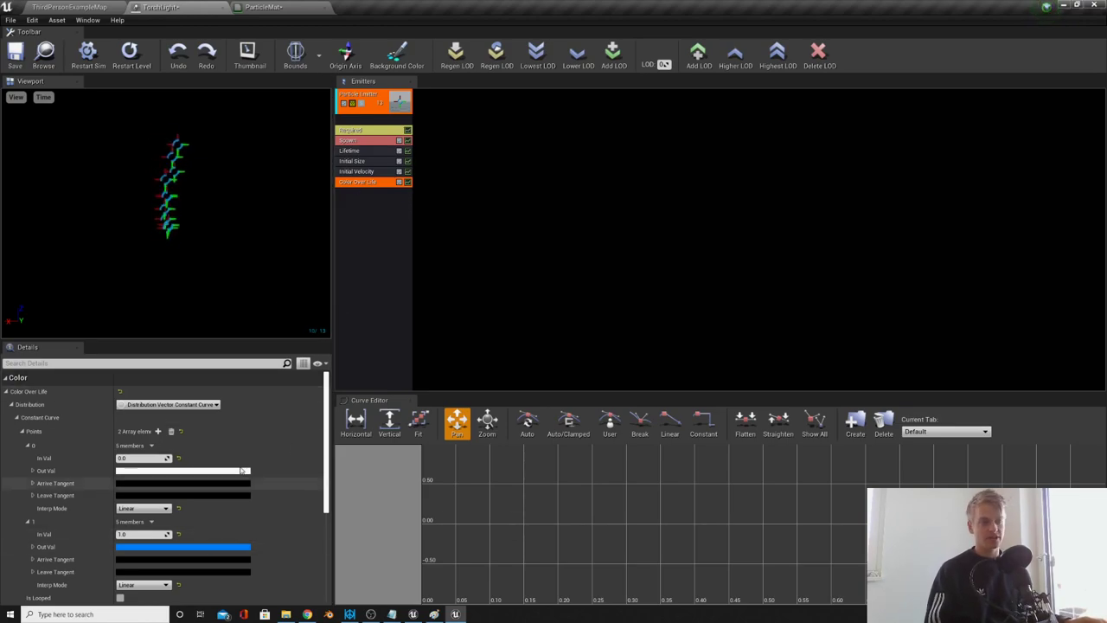
pyautogui.click(264, 7)
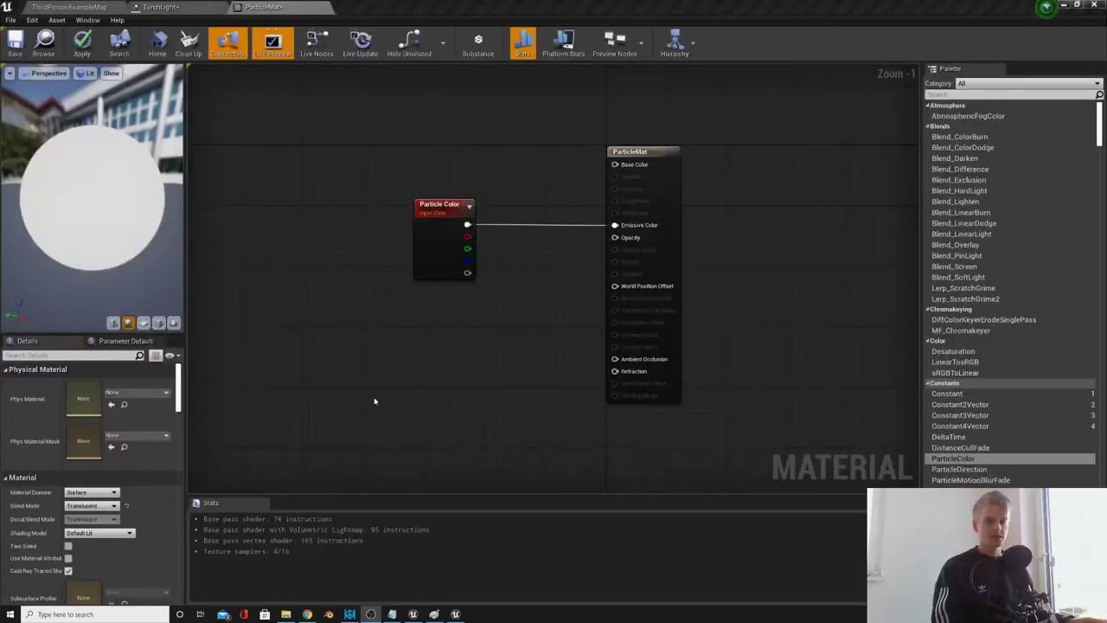
pyautogui.click(82, 43)
pyautogui.click(156, 7)
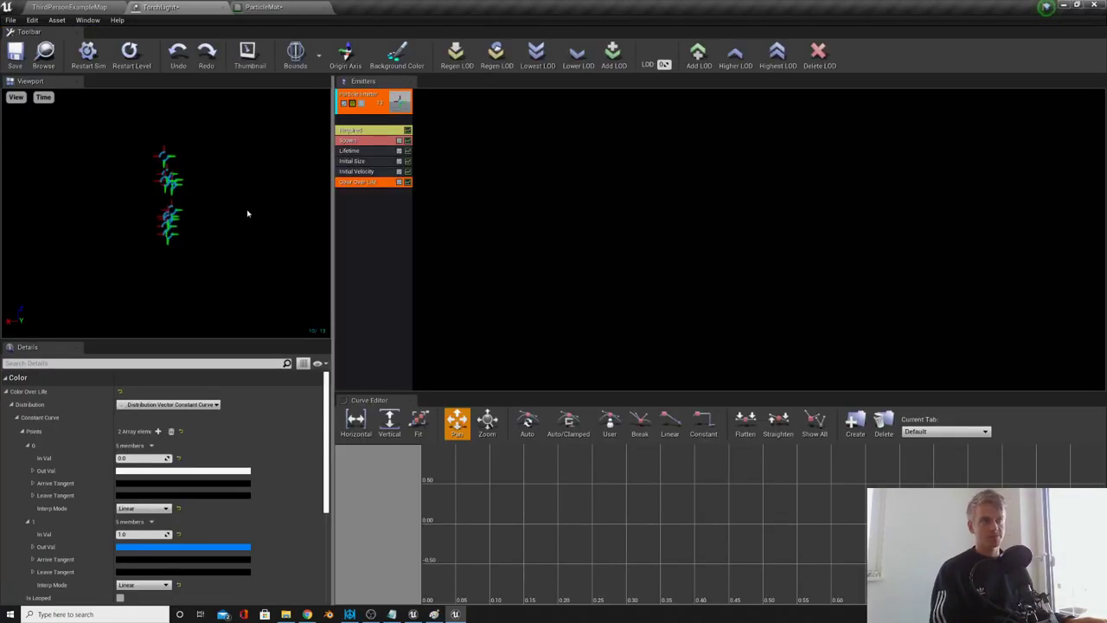
pyautogui.click(374, 131)
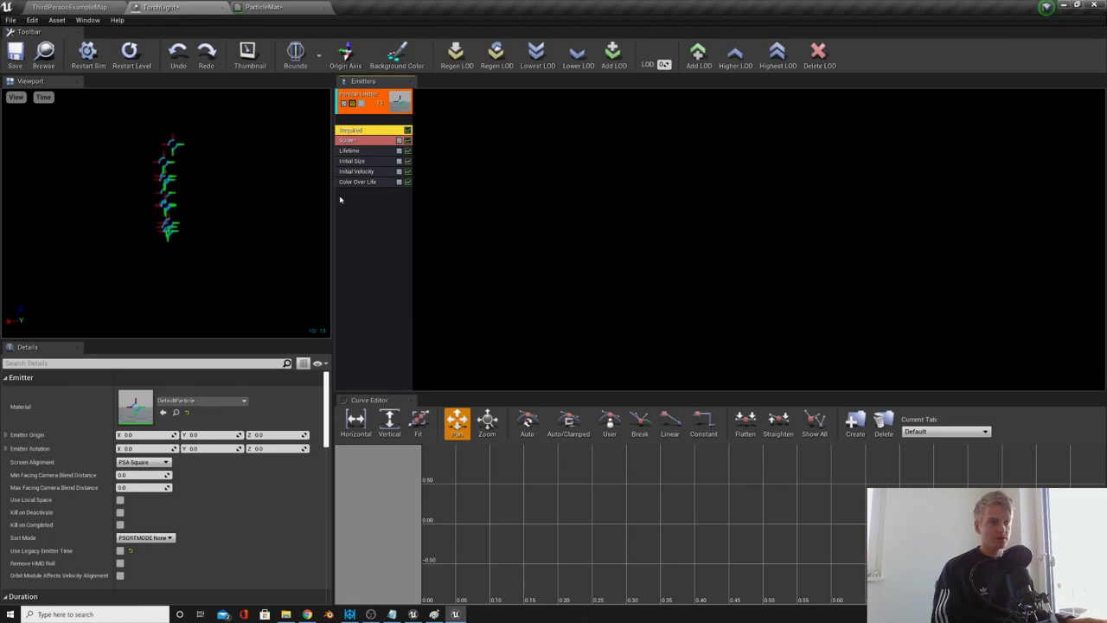
pyautogui.click(196, 401)
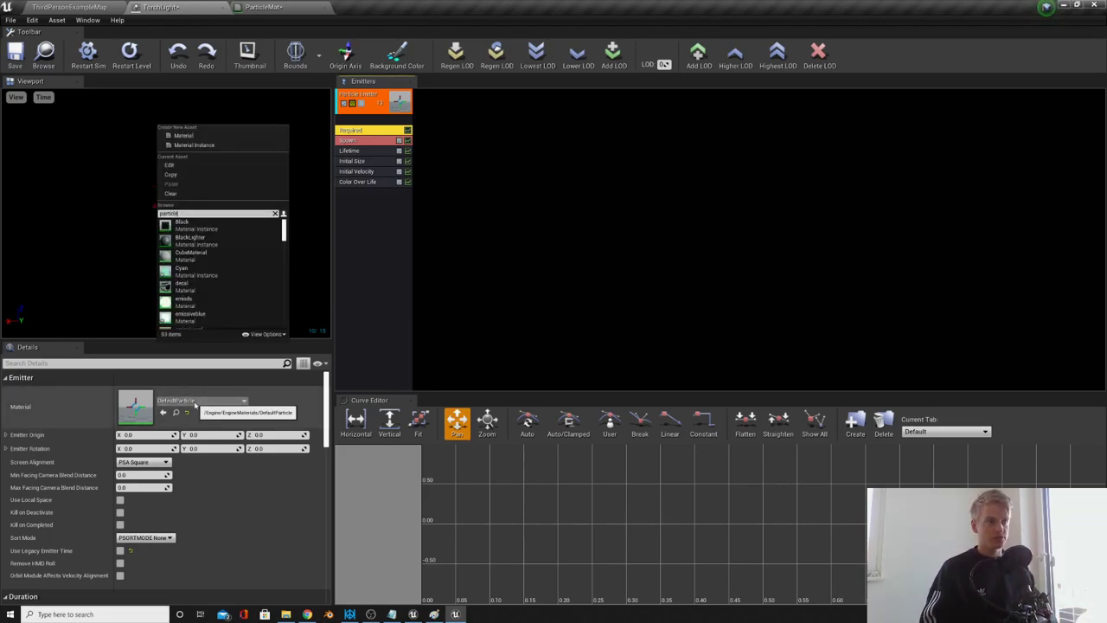
pyautogui.click(212, 240)
pyautogui.click(380, 318)
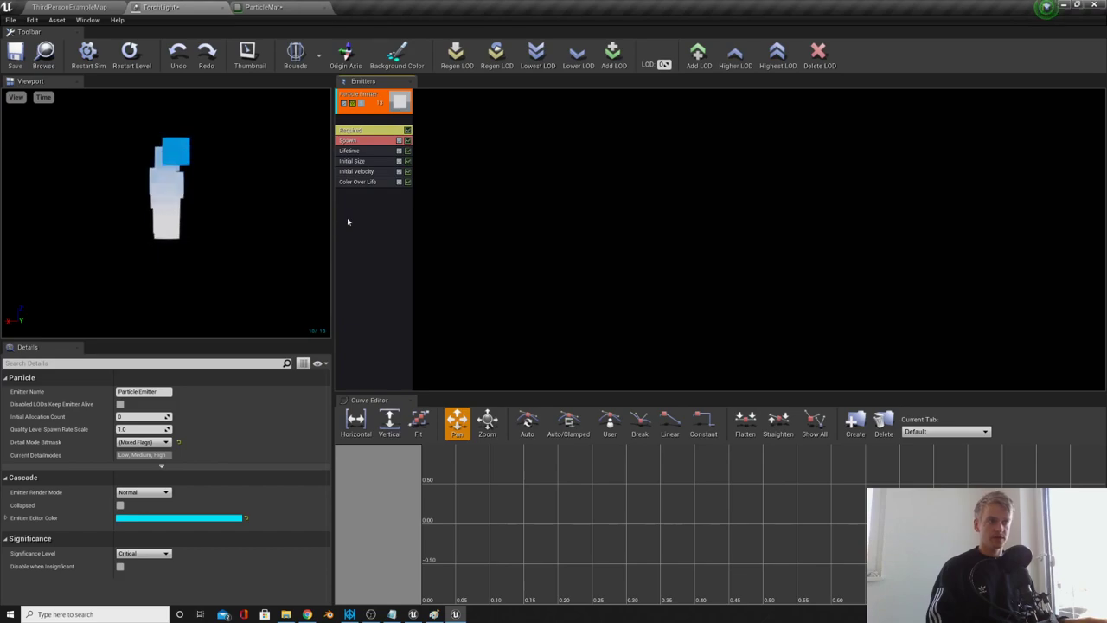
# Step: Switch the Color Over Life distribution to Distribution Vector Constant and set its constant to a bright turquoise
pyautogui.click(379, 184)
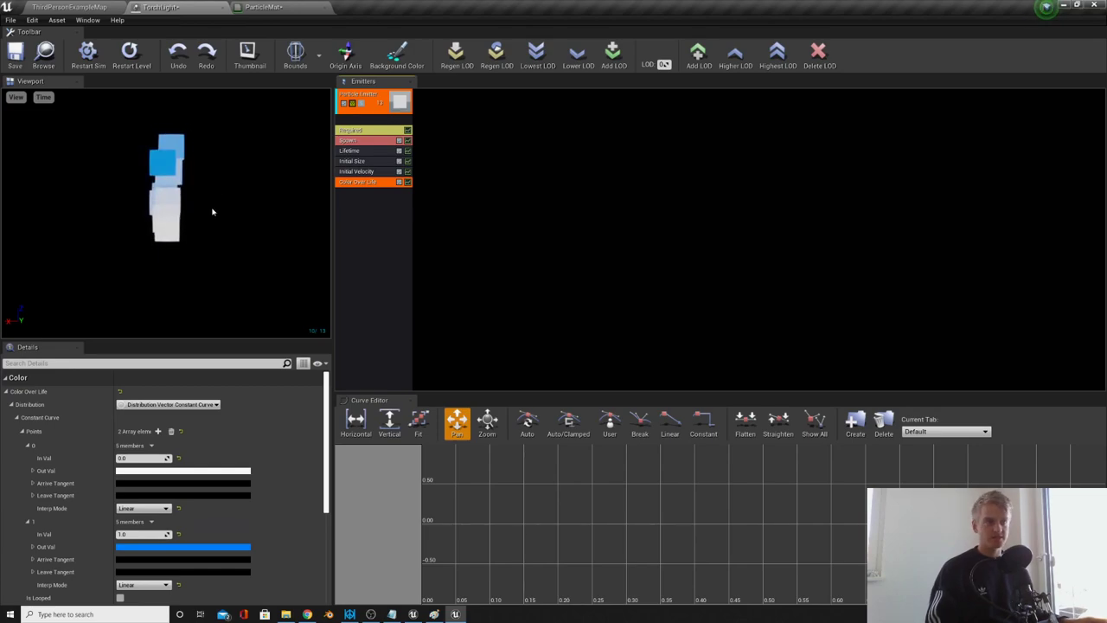
pyautogui.click(376, 185)
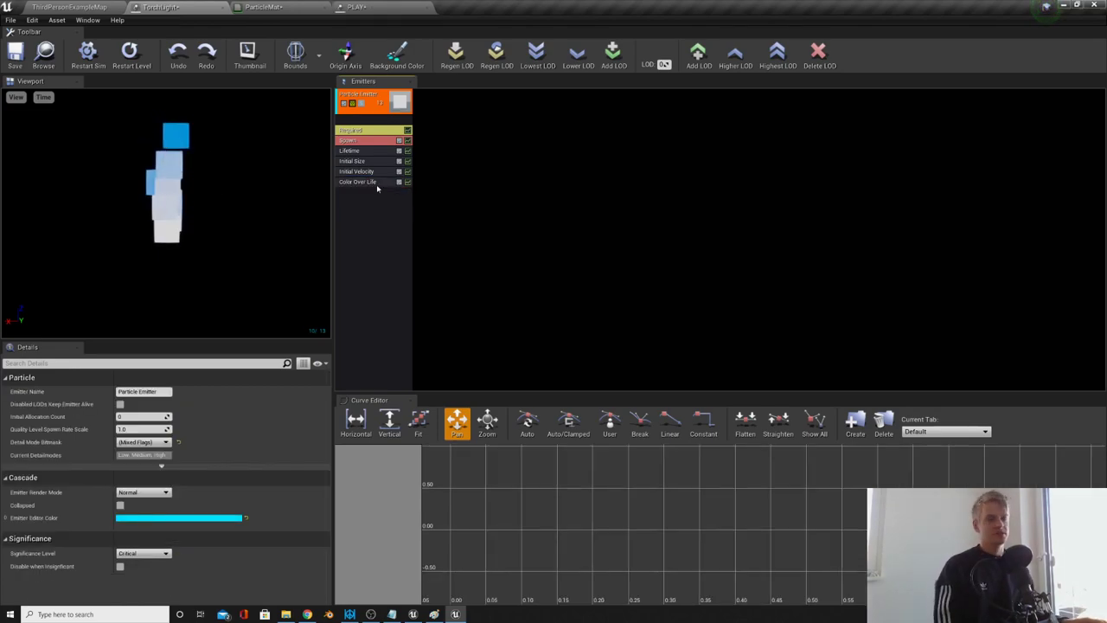
pyautogui.click(380, 183)
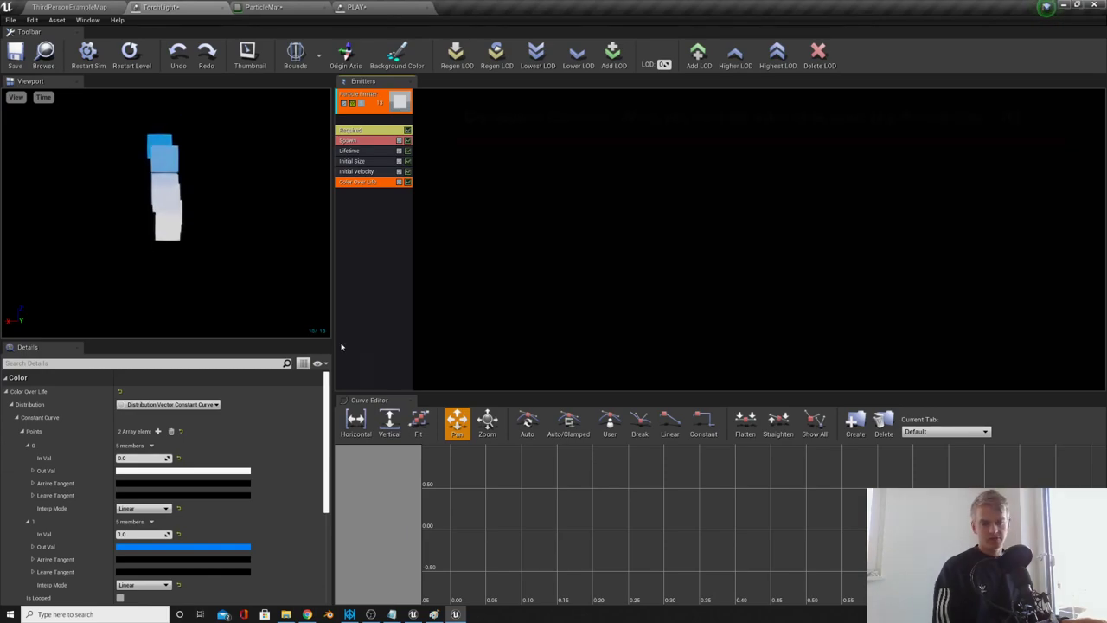
pyautogui.click(168, 404)
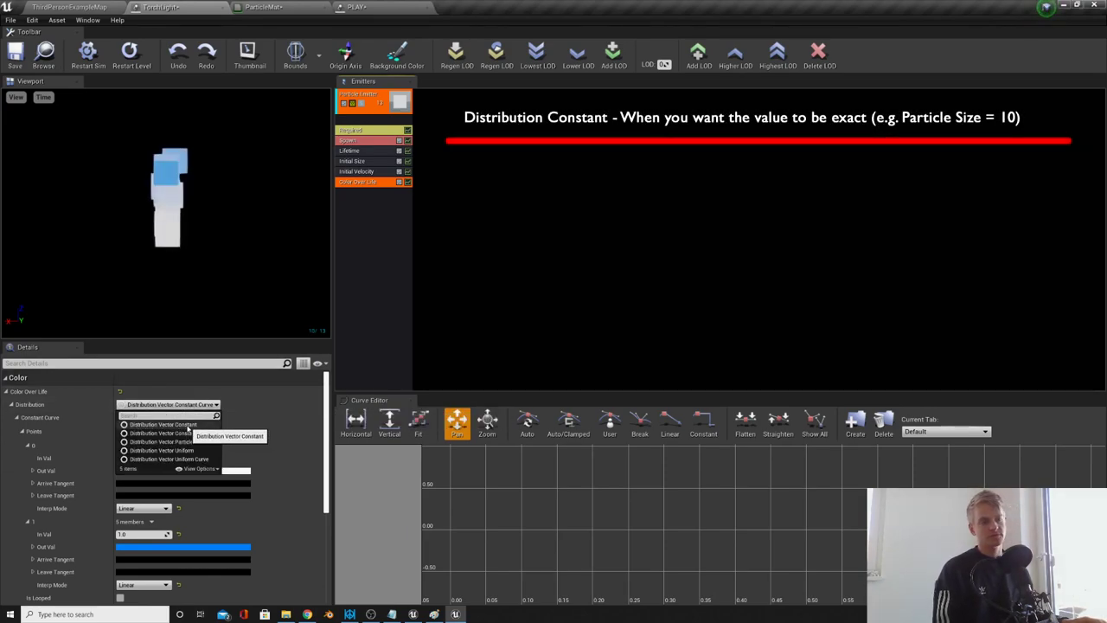
pyautogui.click(171, 425)
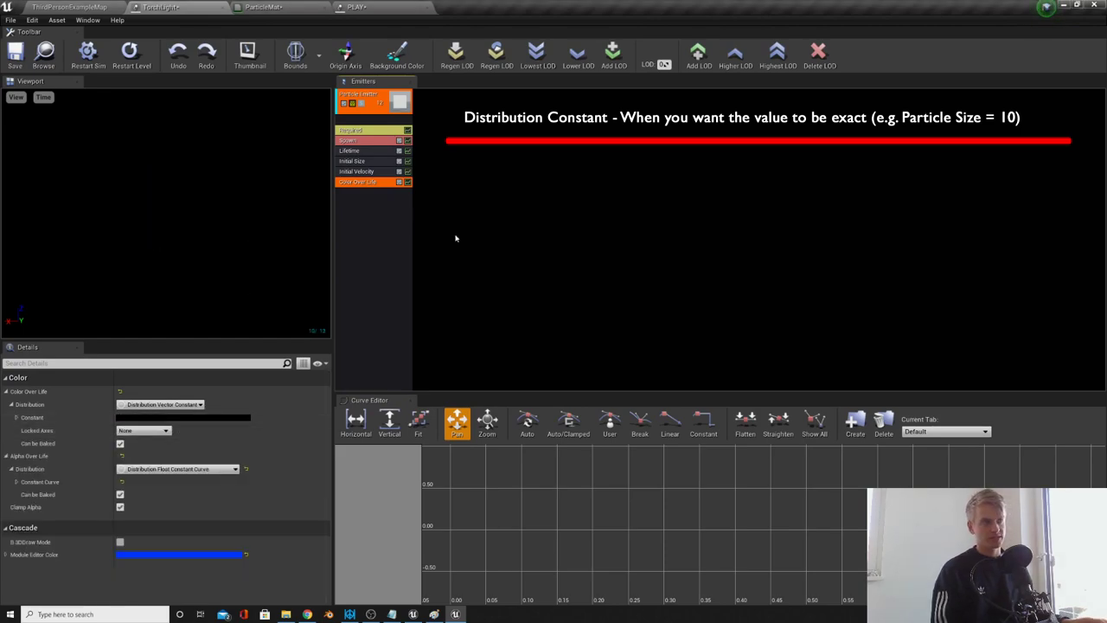
pyautogui.click(181, 417)
pyautogui.click(190, 455)
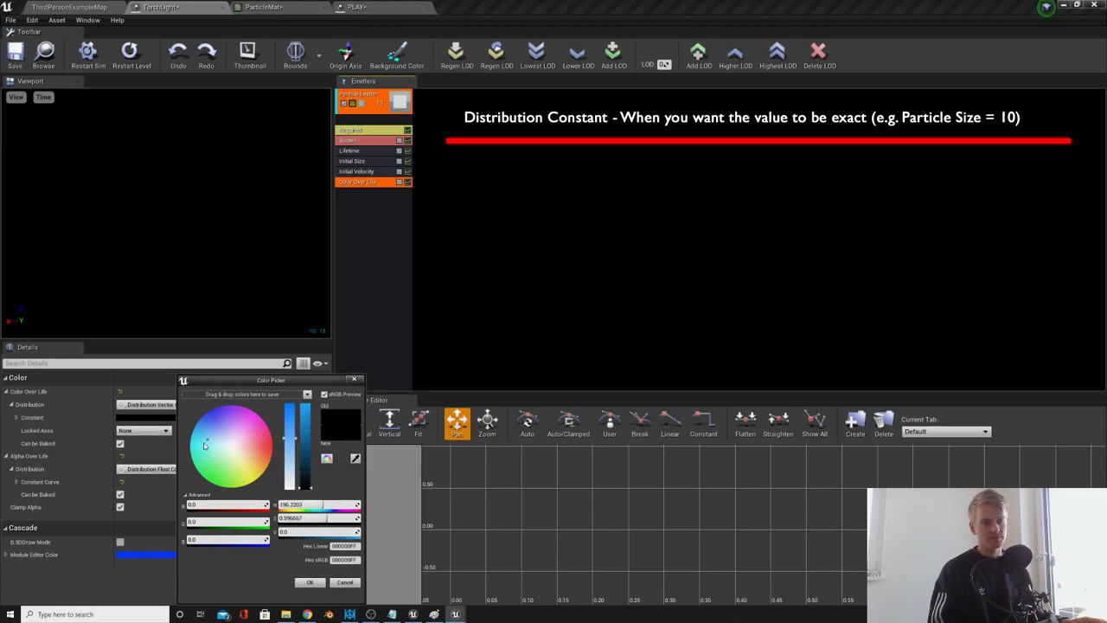
pyautogui.moveTo(309, 467); pyautogui.dragTo(304, 406)
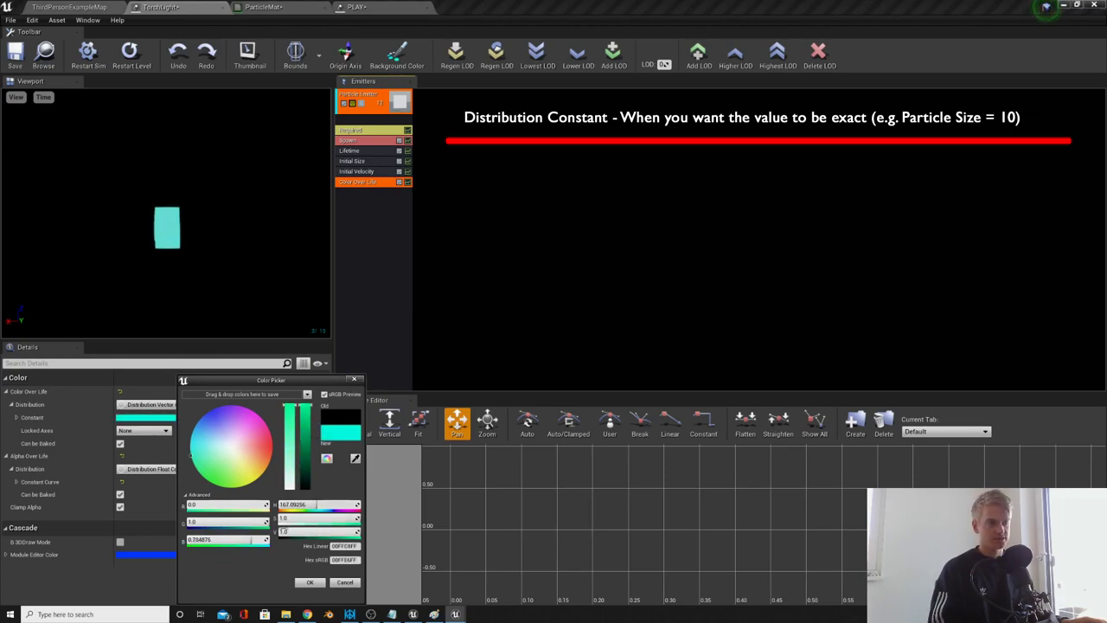
pyautogui.click(309, 582)
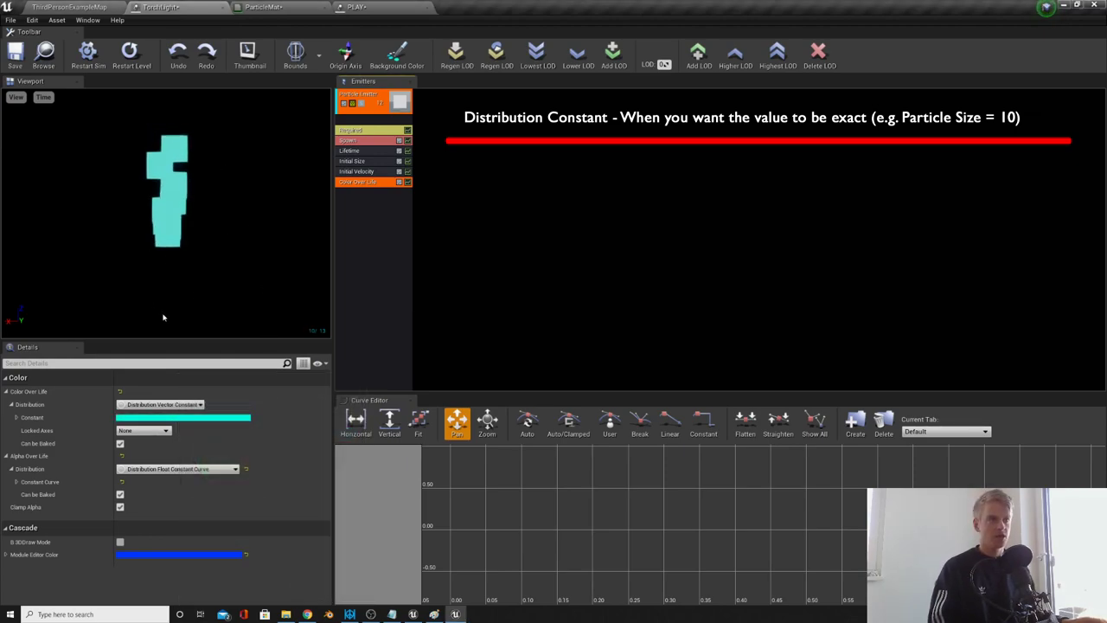
# Step: Switch Color Over Life to Distribution Vector Constant Curve and add a first point with a bright turquoise Out Val
pyautogui.click(162, 404)
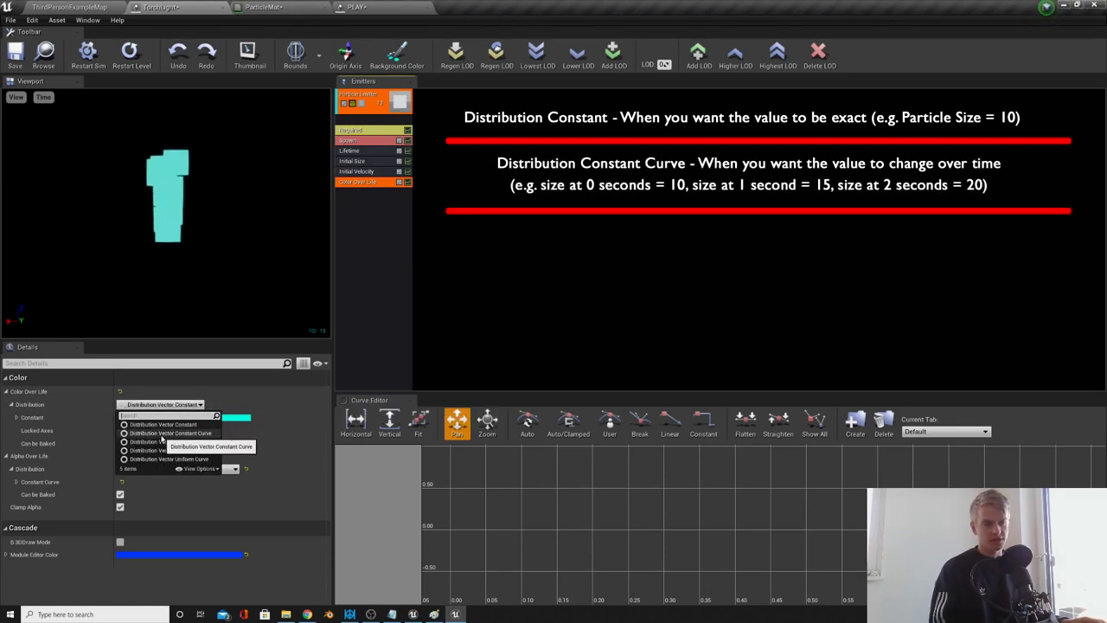
pyautogui.click(163, 434)
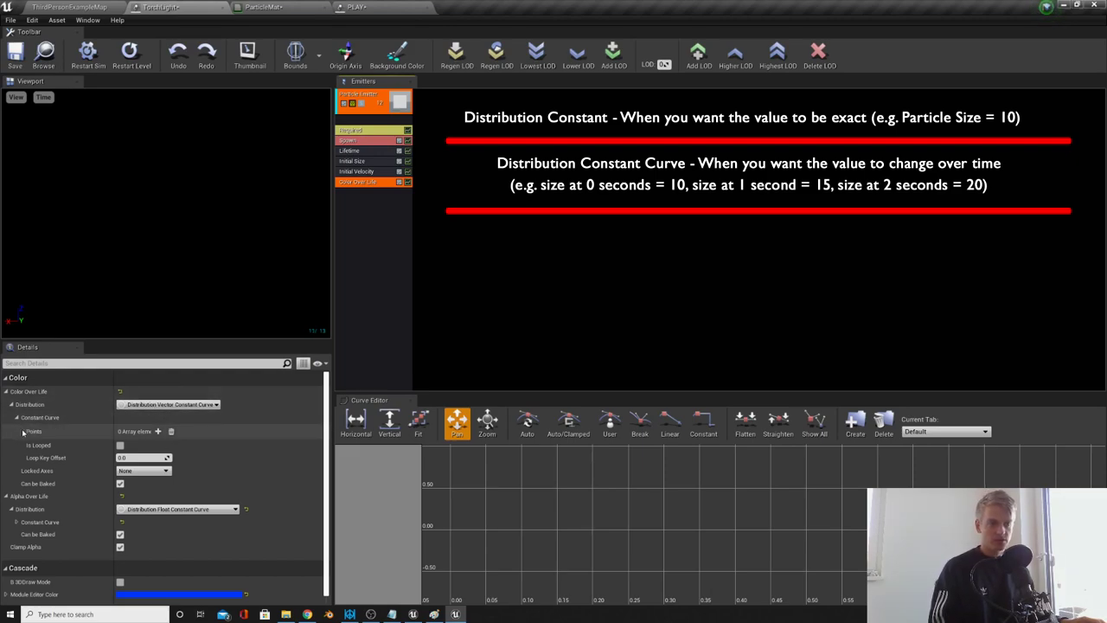
pyautogui.click(157, 430)
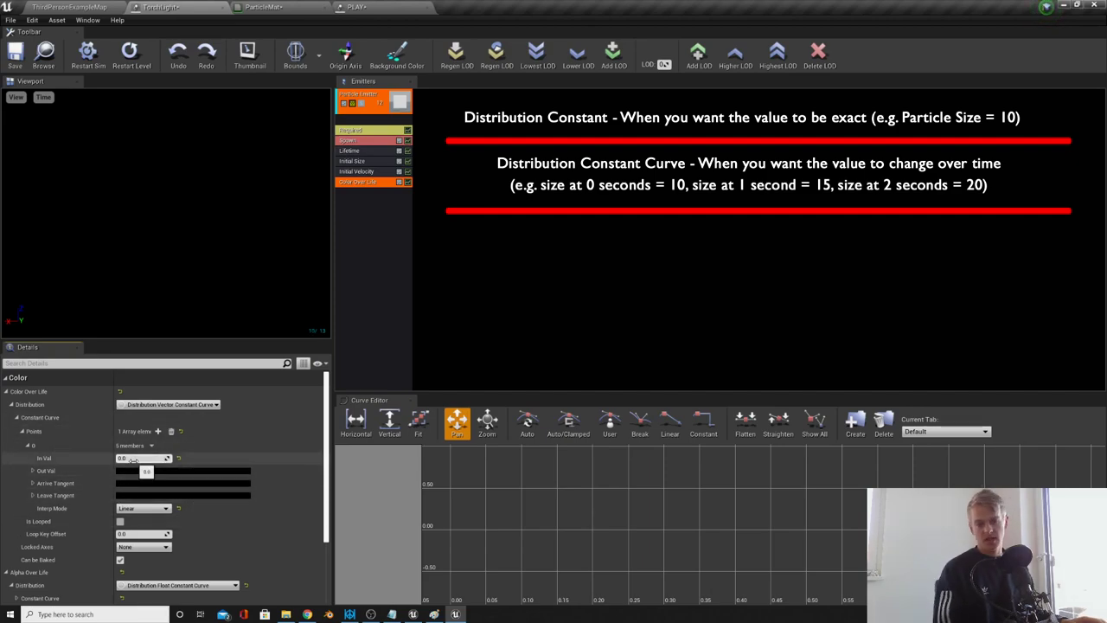
pyautogui.click(127, 474)
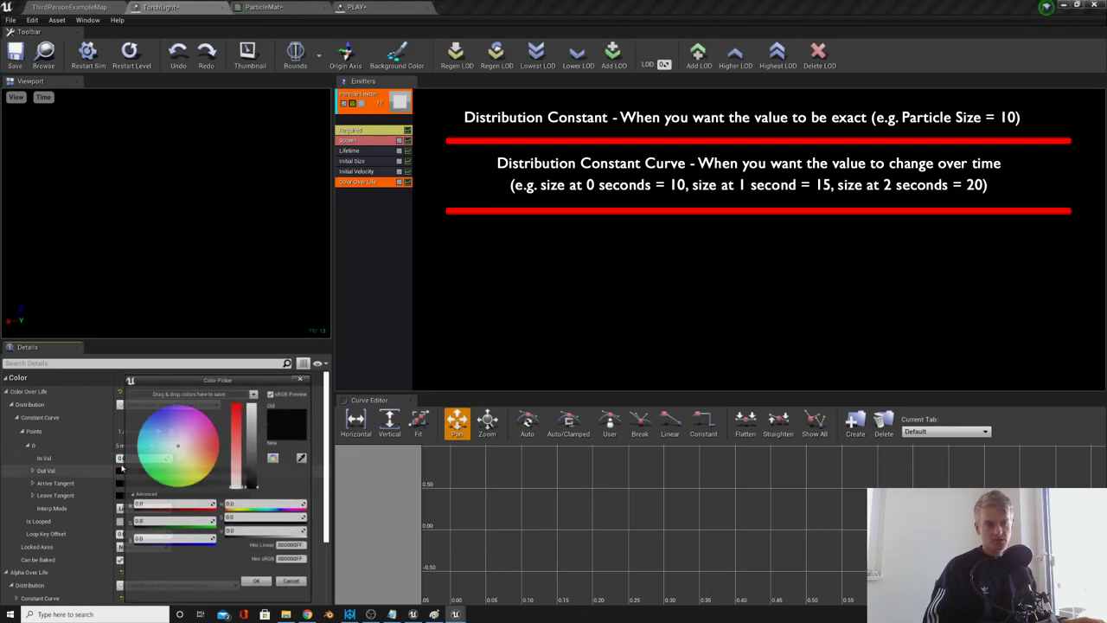
pyautogui.moveTo(248, 461); pyautogui.dragTo(248, 406)
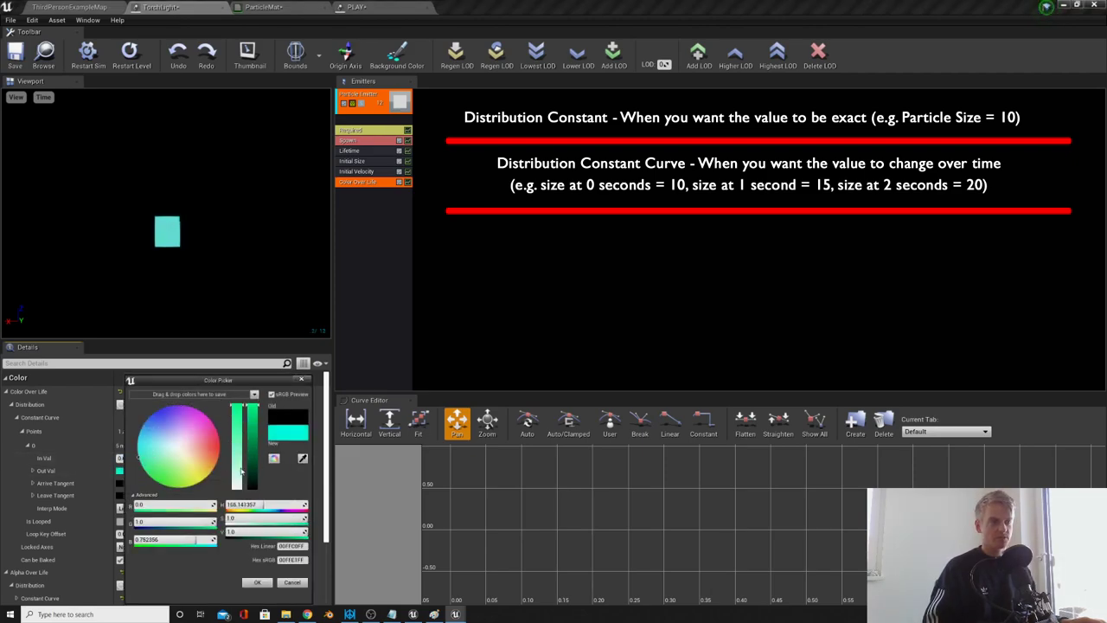
pyautogui.click(256, 583)
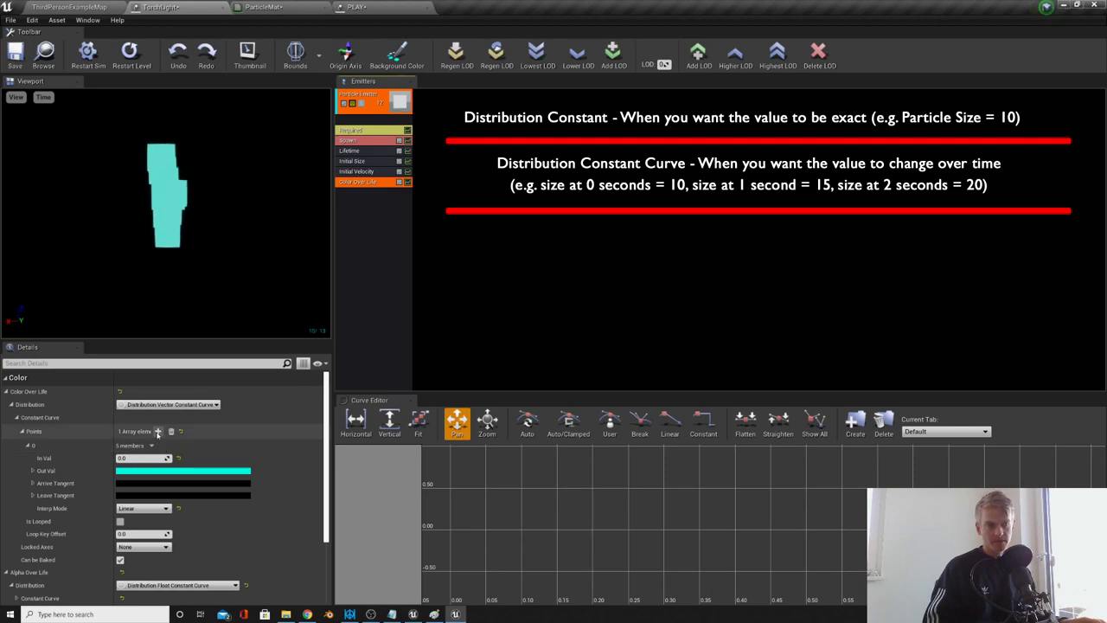
# Step: Add a second Color Over Life curve point with In Val 1.0 and a bright violet-blue Out Val
pyautogui.click(157, 431)
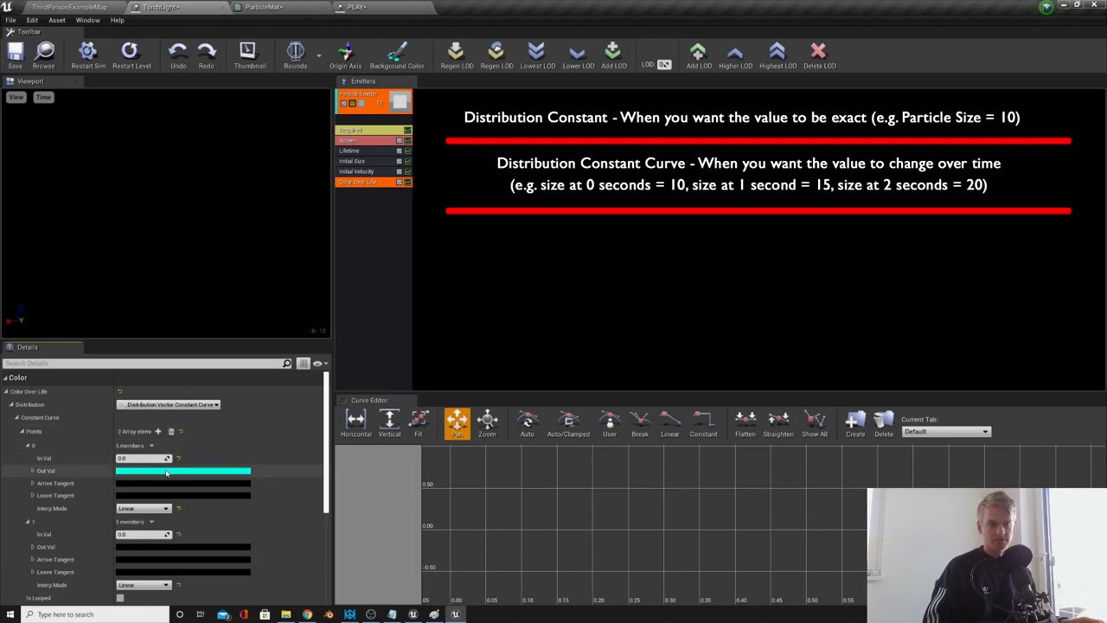
pyautogui.scroll(-2, 143, 484)
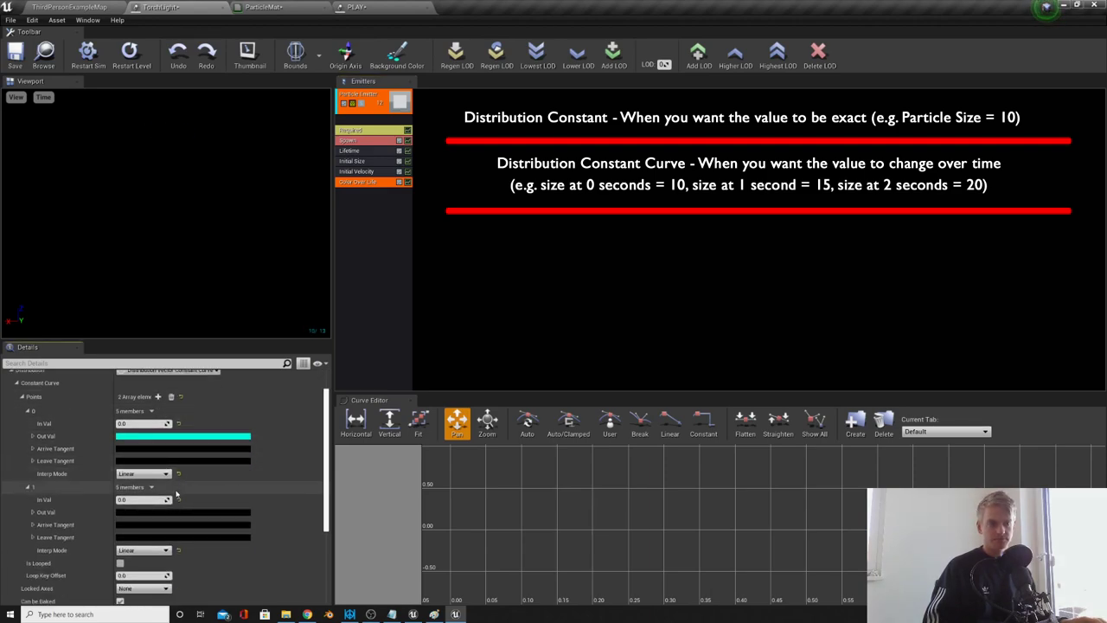
pyautogui.click(136, 513)
pyautogui.click(171, 414)
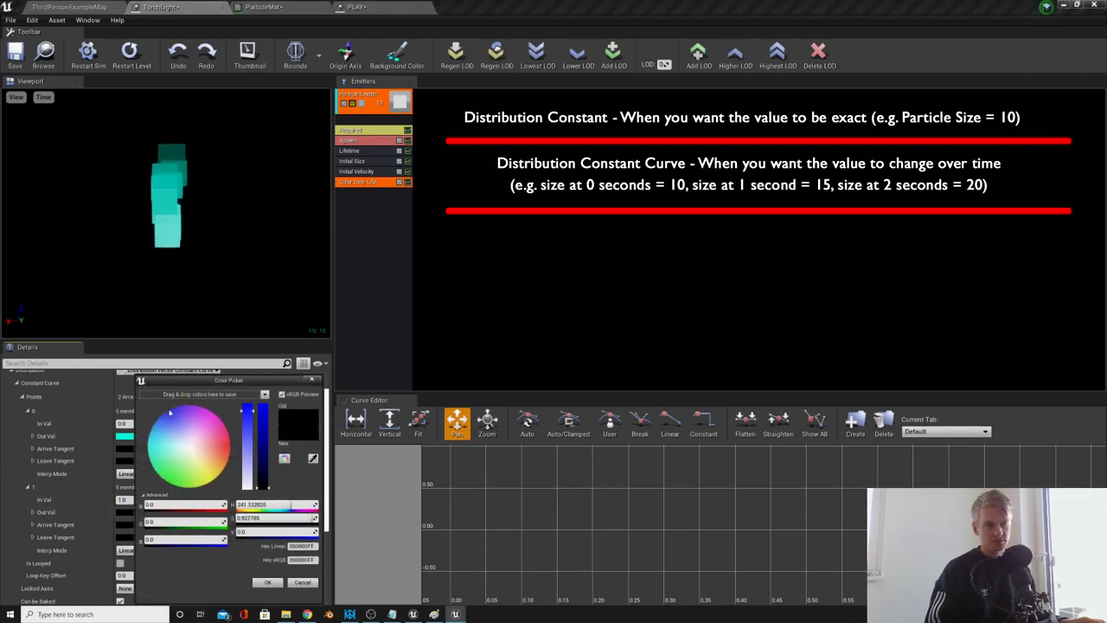
pyautogui.click(262, 465)
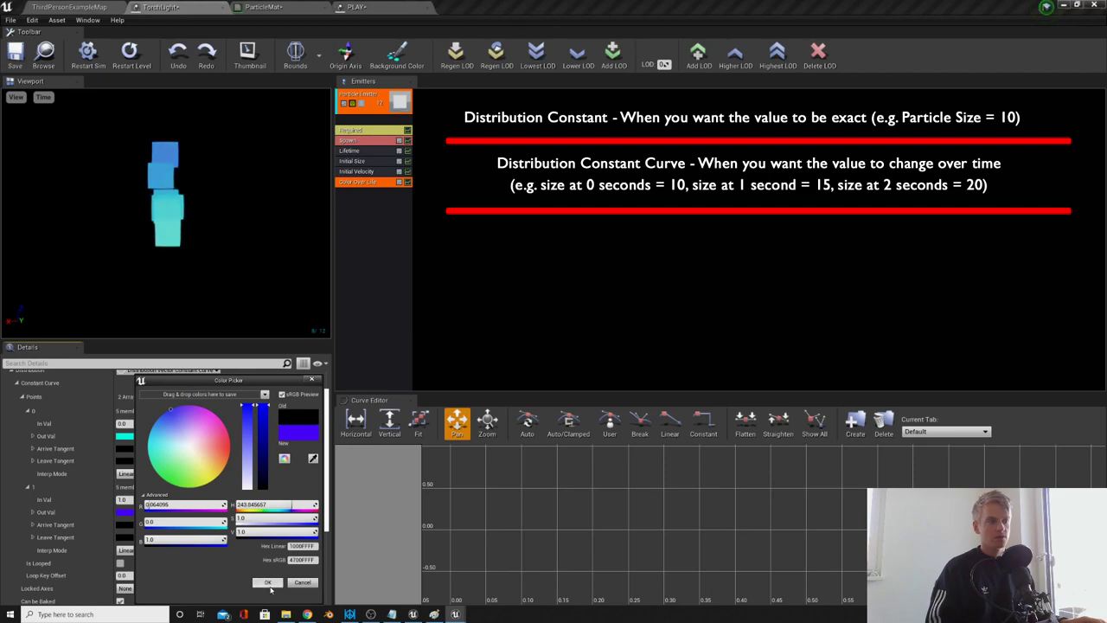
pyautogui.click(267, 582)
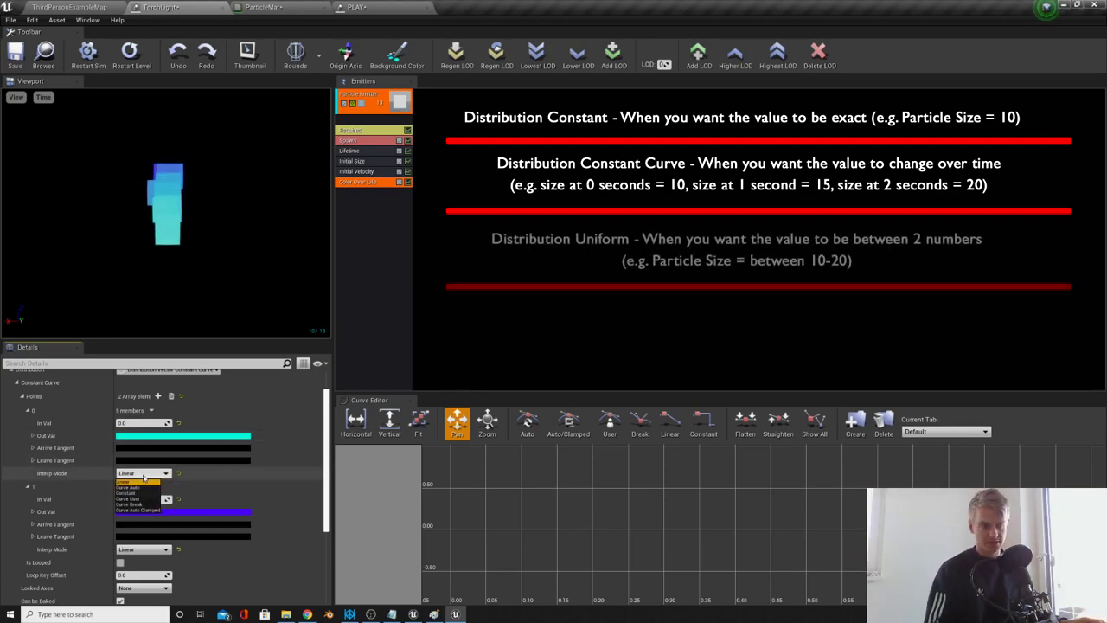
# Step: Switch the Color Over Life distribution to Distribution Vector Uniform and set its Max to bright cyan
pyautogui.scroll(2, 191, 405)
pyautogui.click(191, 405)
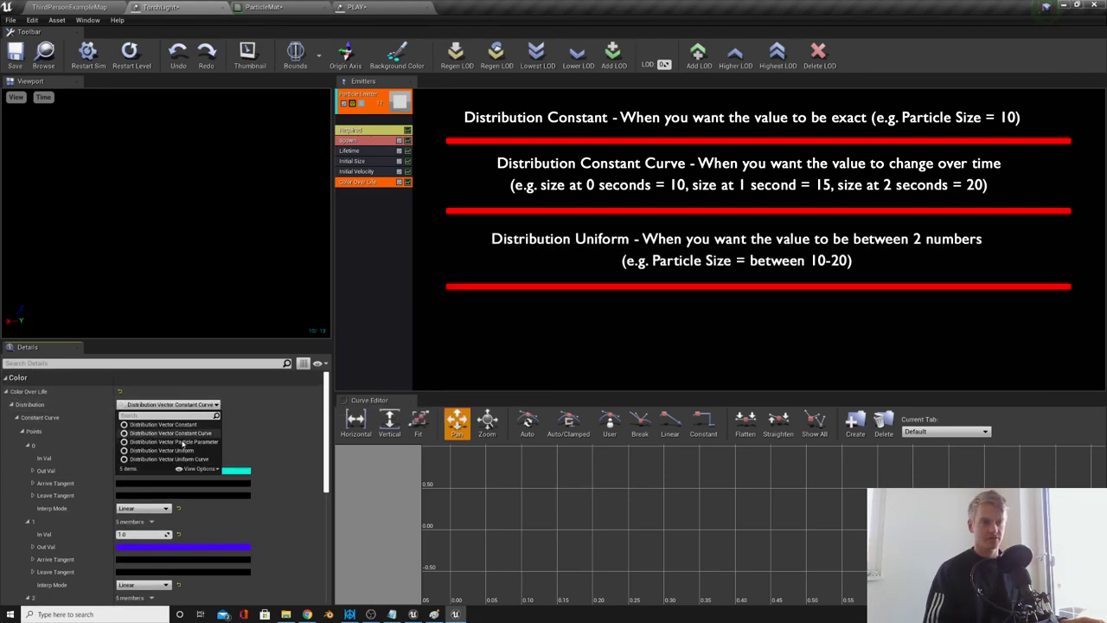
pyautogui.click(150, 450)
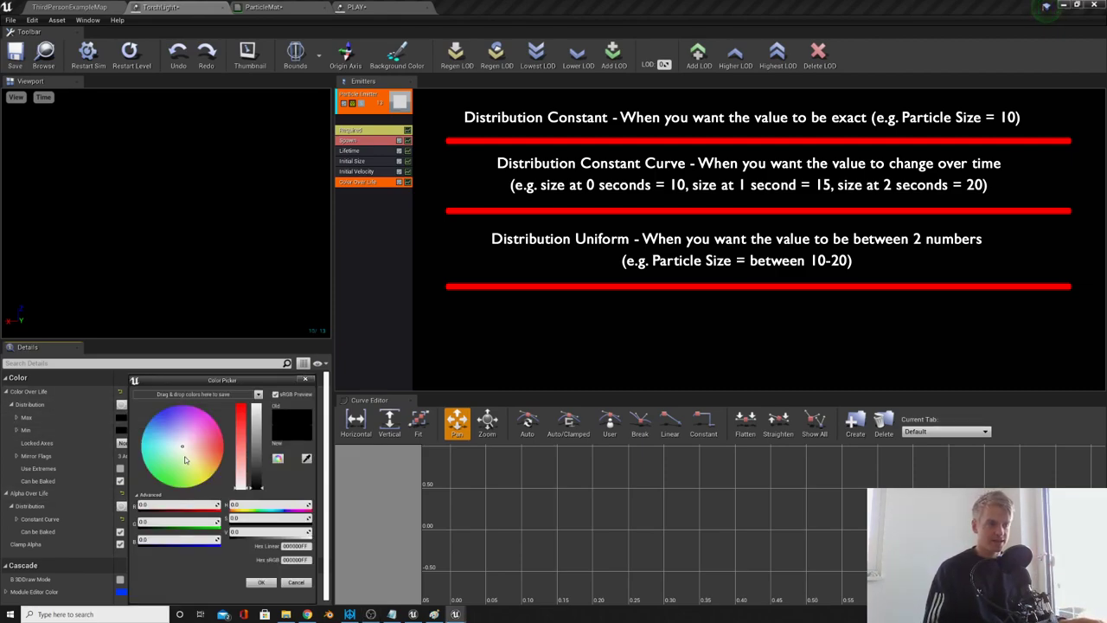
pyautogui.moveTo(184, 459); pyautogui.dragTo(131, 450)
pyautogui.moveTo(262, 443); pyautogui.dragTo(256, 407)
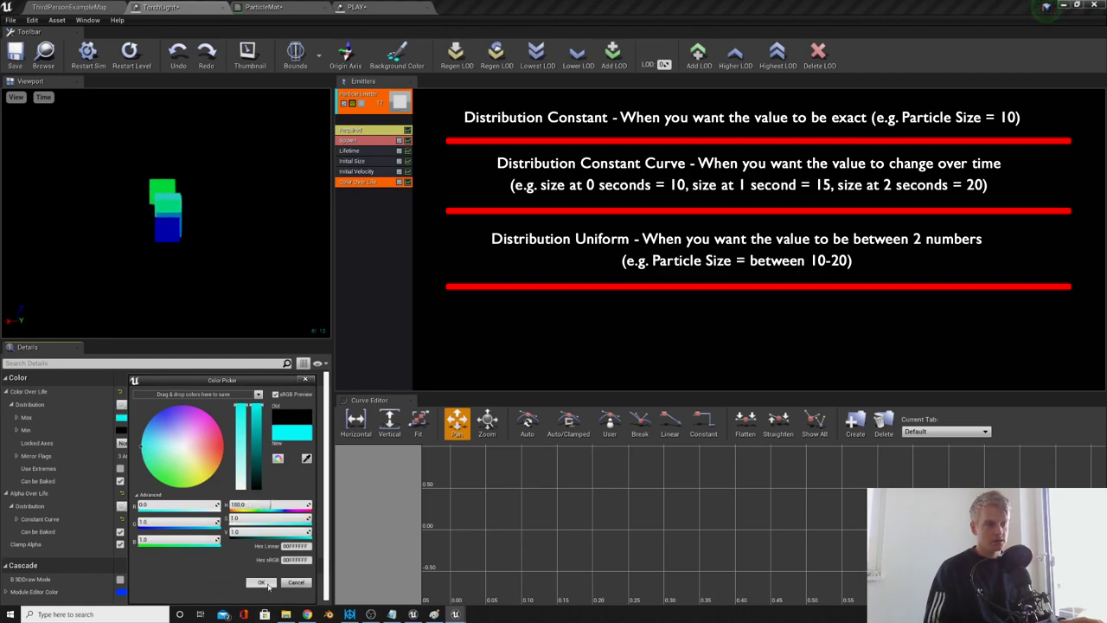
pyautogui.click(261, 582)
# Step: Set the Min colour of the uniform Color Over Life distribution to bright blue
pyautogui.click(134, 430)
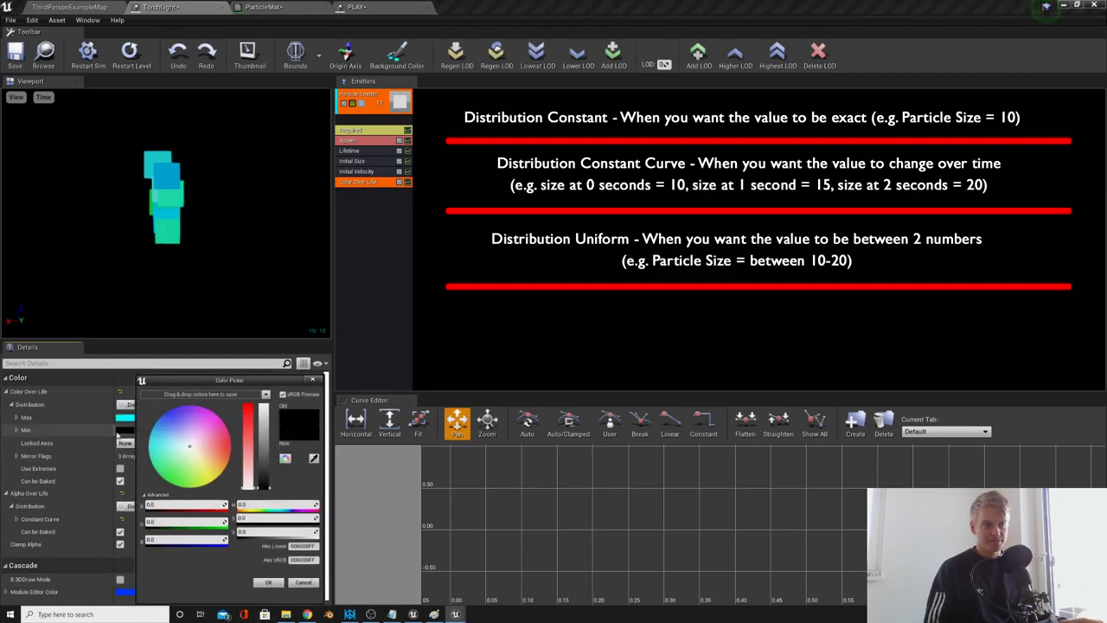
pyautogui.moveTo(262, 456); pyautogui.dragTo(262, 406)
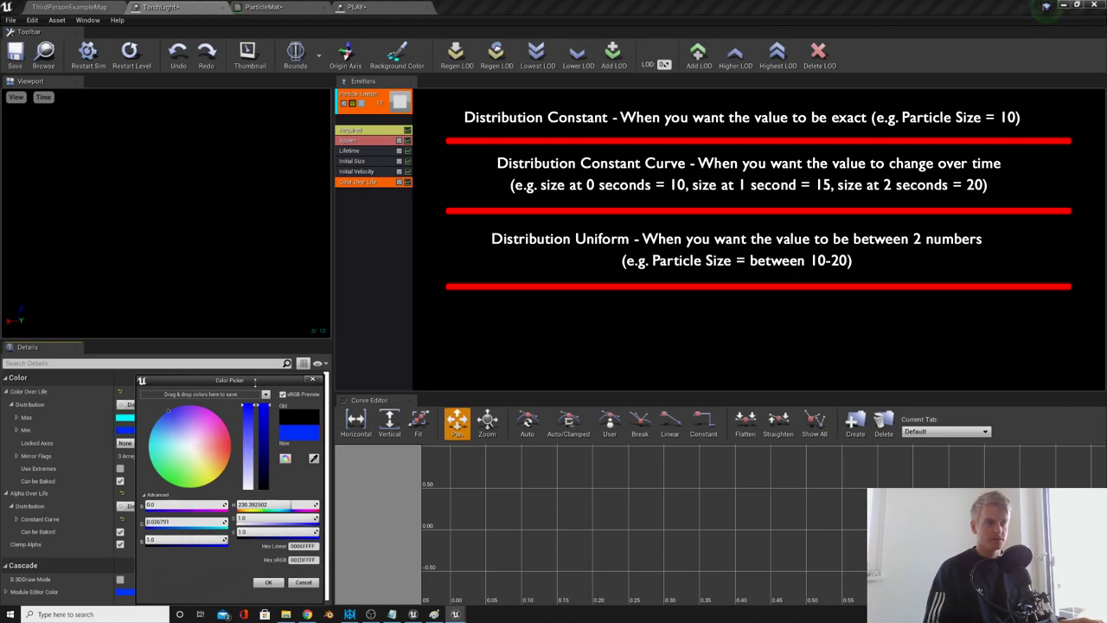
pyautogui.click(268, 582)
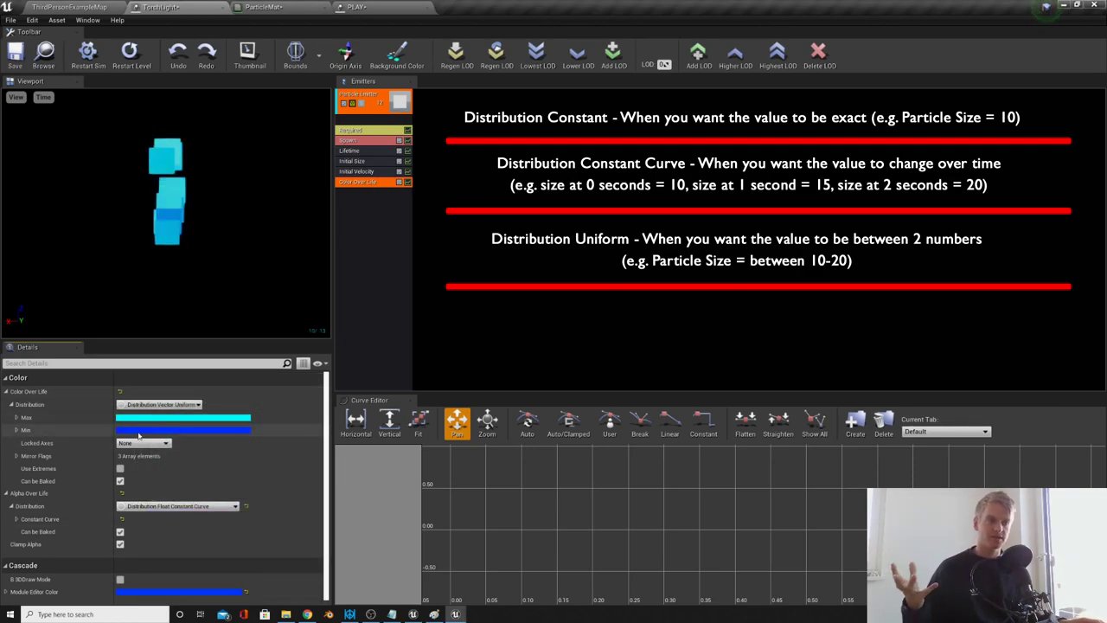
# Step: Switch Color Over Life to Distribution Vector Uniform Curve and add a first point with its Out Val expanded
pyautogui.click(197, 404)
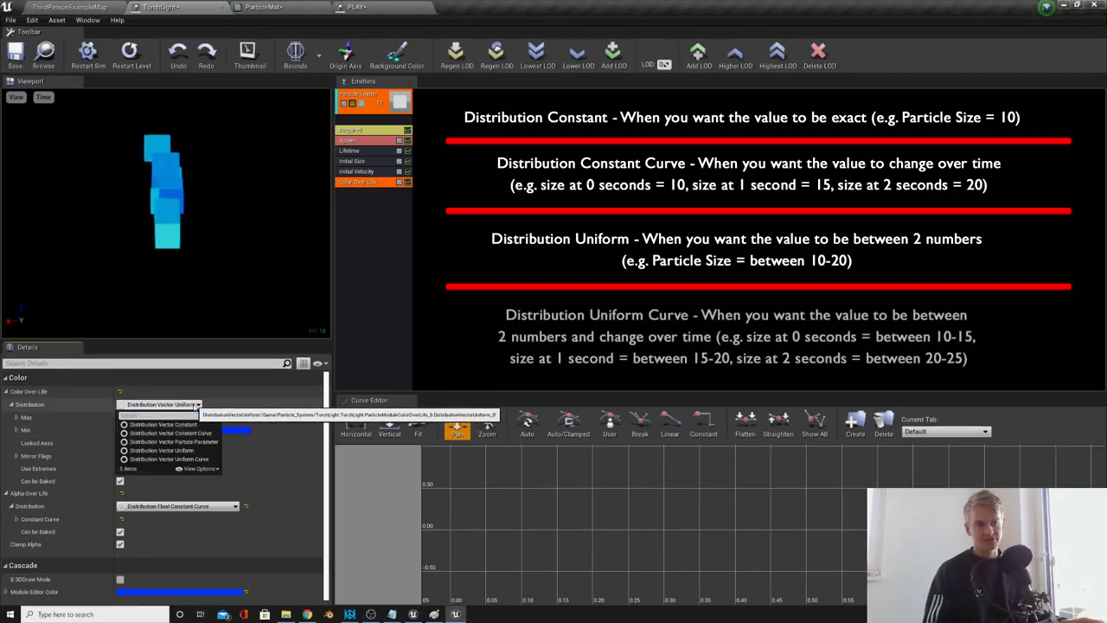
pyautogui.click(149, 461)
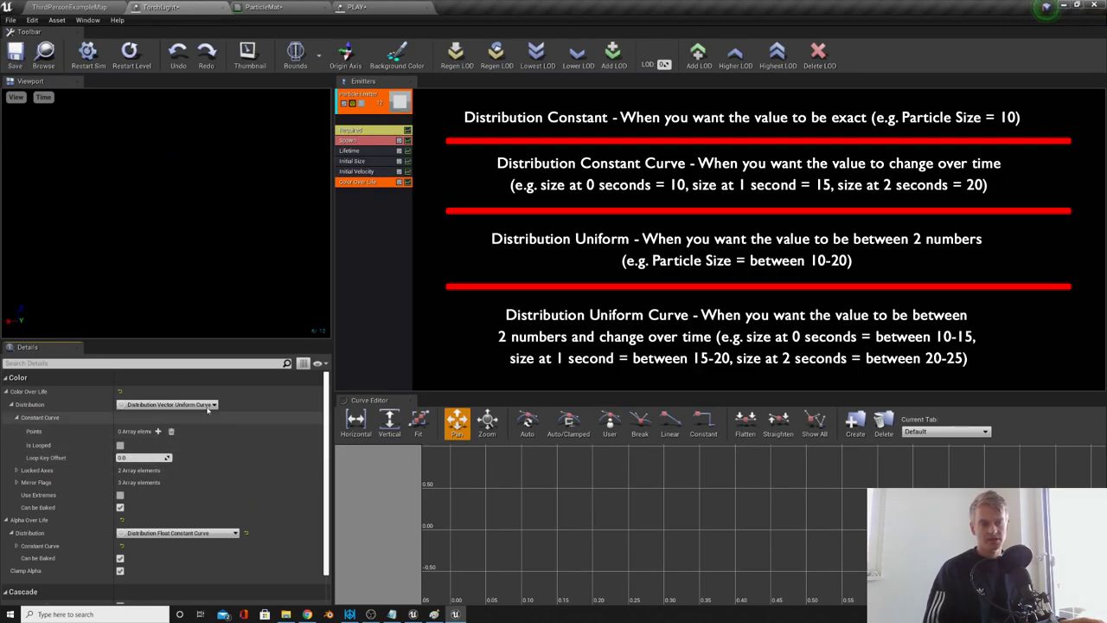
pyautogui.click(157, 431)
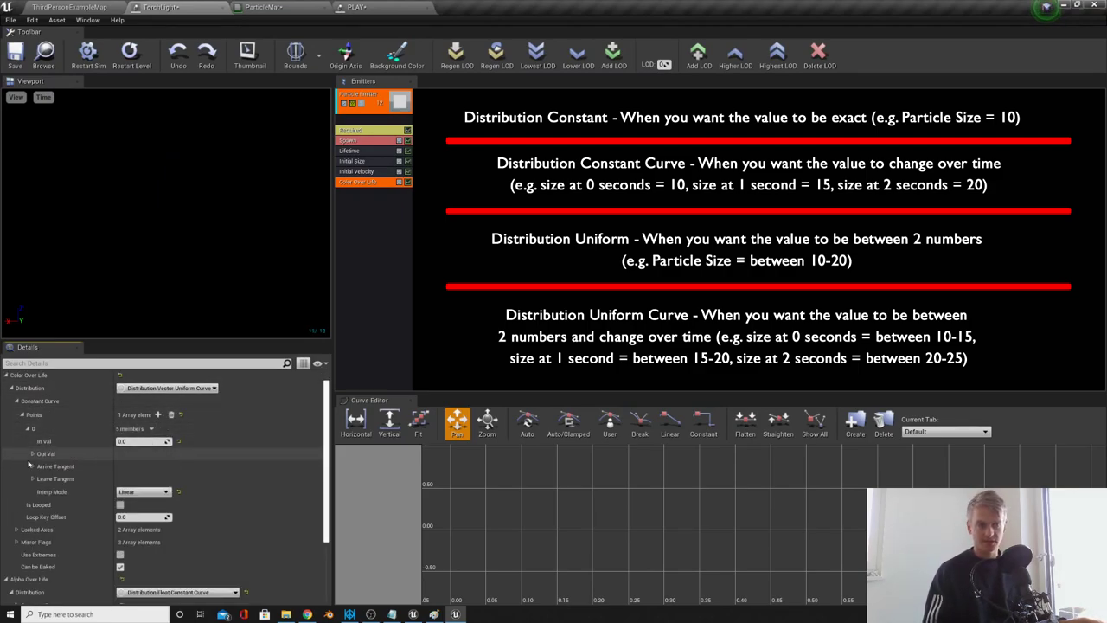
pyautogui.click(34, 454)
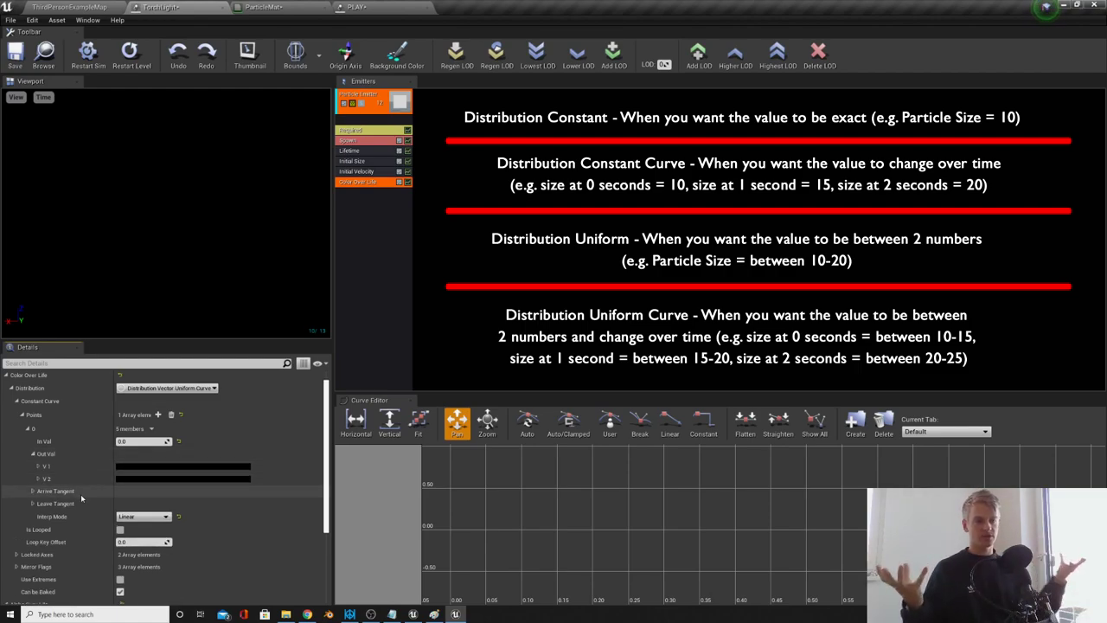
# Step: Set the first curve point's Out Val colours to bright turquoise for V1 and bright blue for V2
pyautogui.click(127, 476)
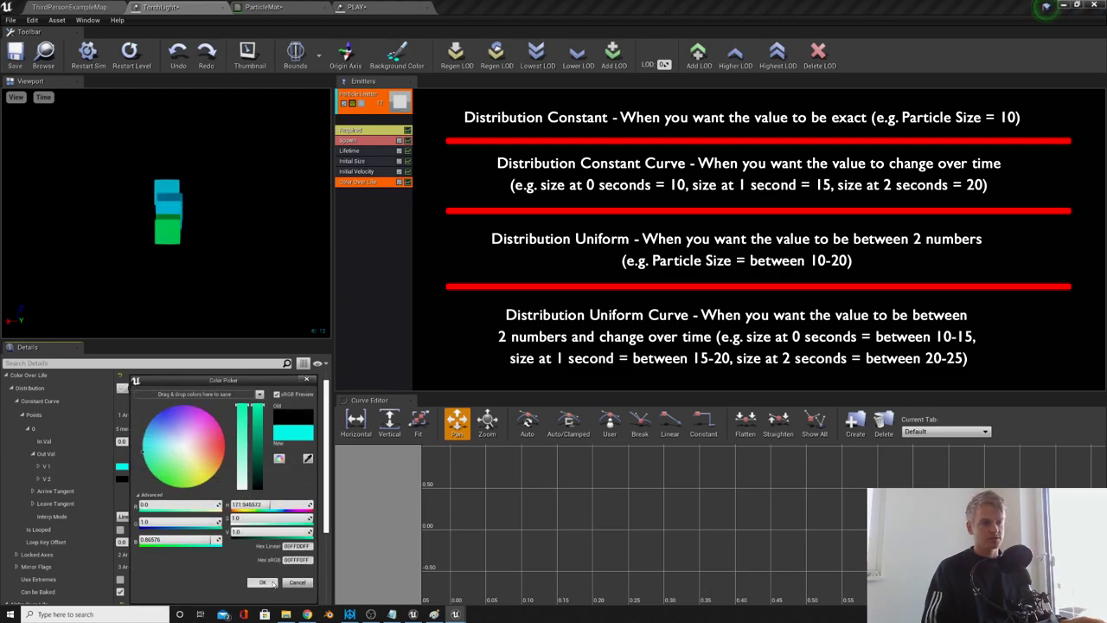
pyautogui.click(263, 582)
pyautogui.click(168, 479)
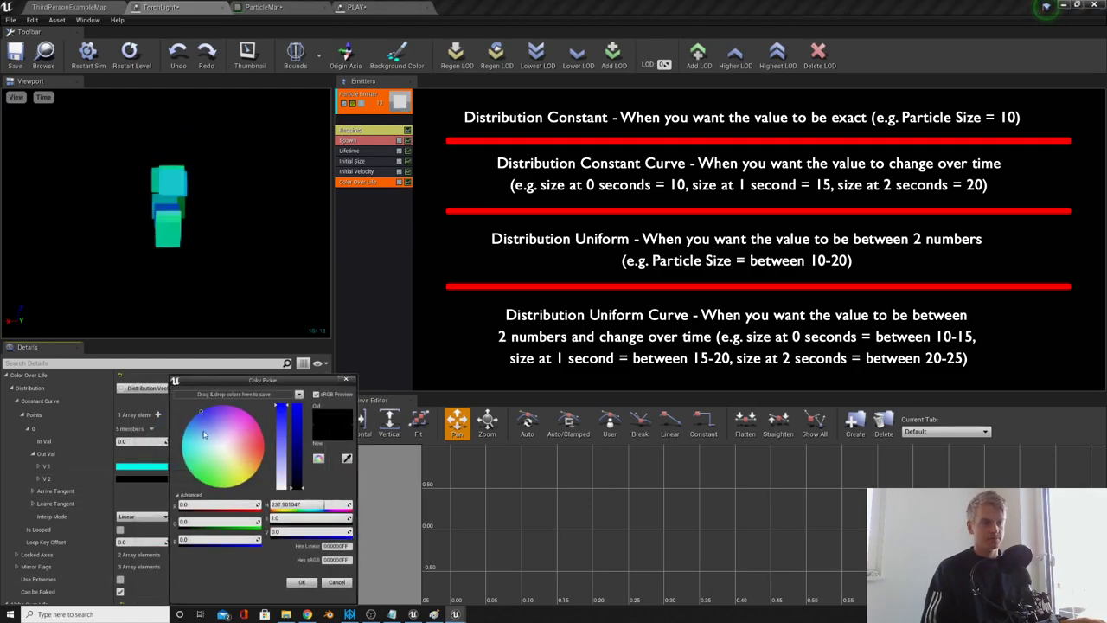
pyautogui.click(302, 582)
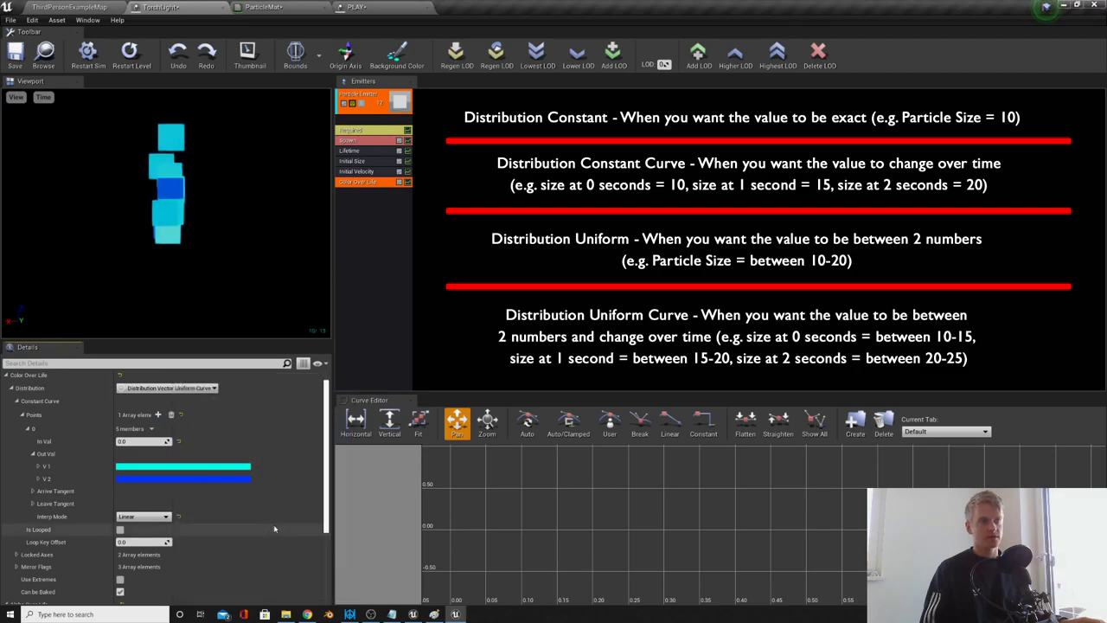
# Step: Add a second point to the uniform curve and set its Out Val V1 to a bright pinkish red
pyautogui.scroll(-1, 192, 474)
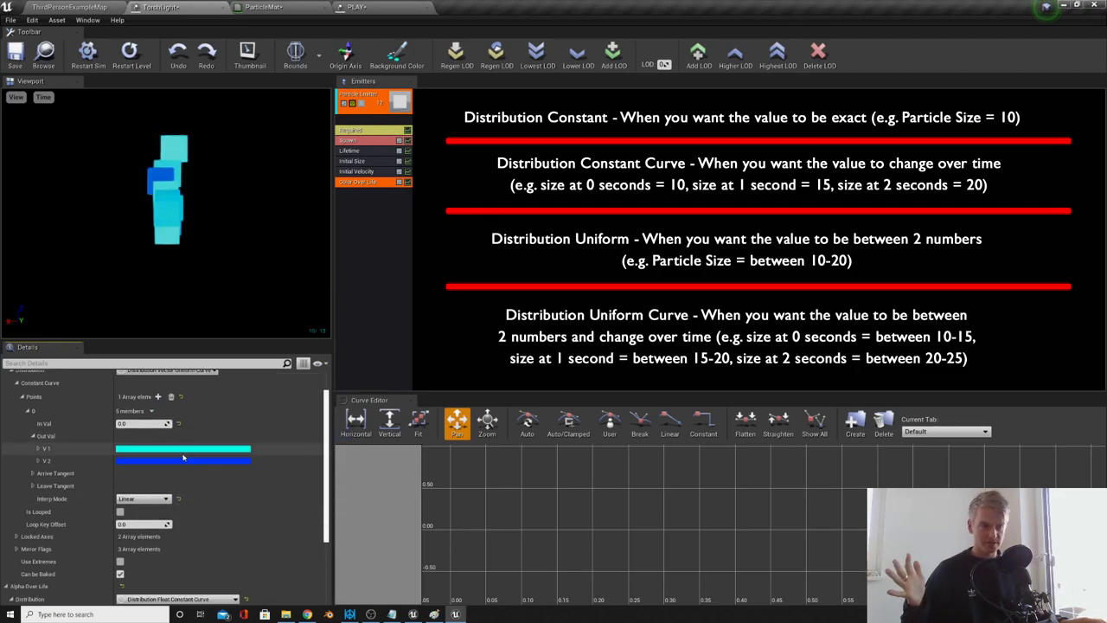
pyautogui.click(158, 396)
pyautogui.scroll(-2, 128, 523)
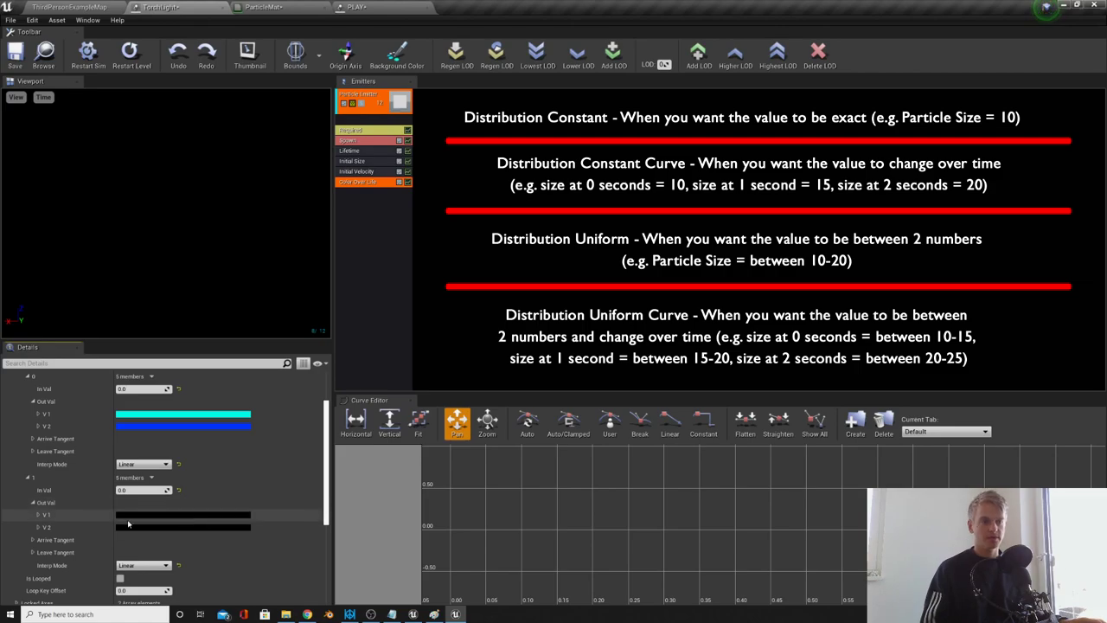
pyautogui.click(127, 517)
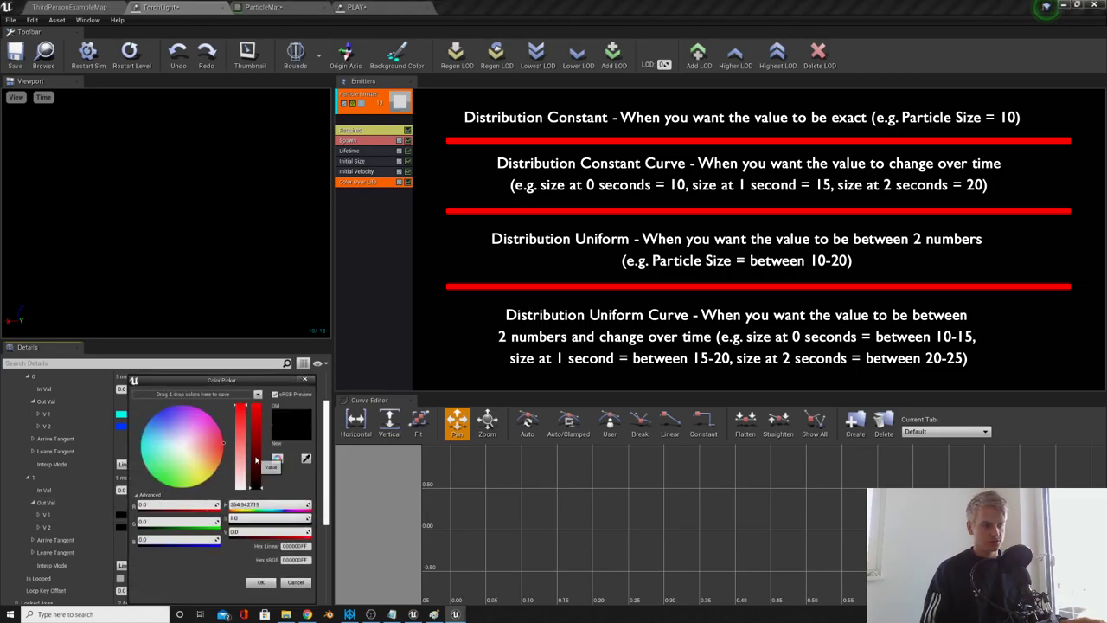
pyautogui.moveTo(256, 460); pyautogui.dragTo(256, 405)
pyautogui.click(260, 582)
# Step: Set the second curve point's Out Val V2 to amber yellow and its In Val to 2.0
pyautogui.click(125, 528)
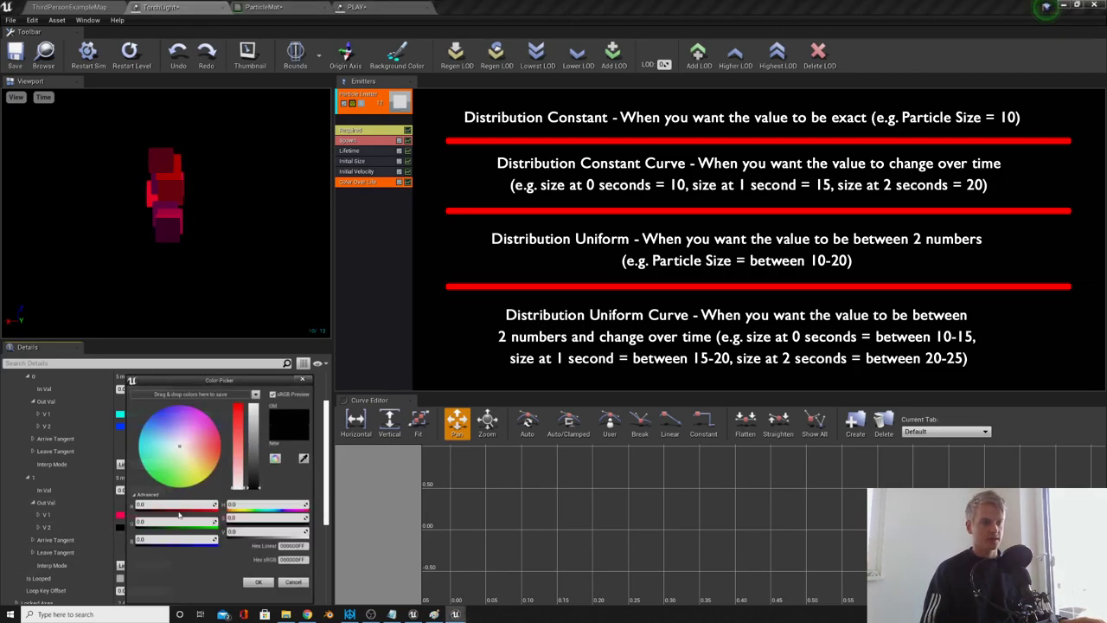
pyautogui.click(203, 464)
pyautogui.moveTo(254, 459); pyautogui.dragTo(258, 379)
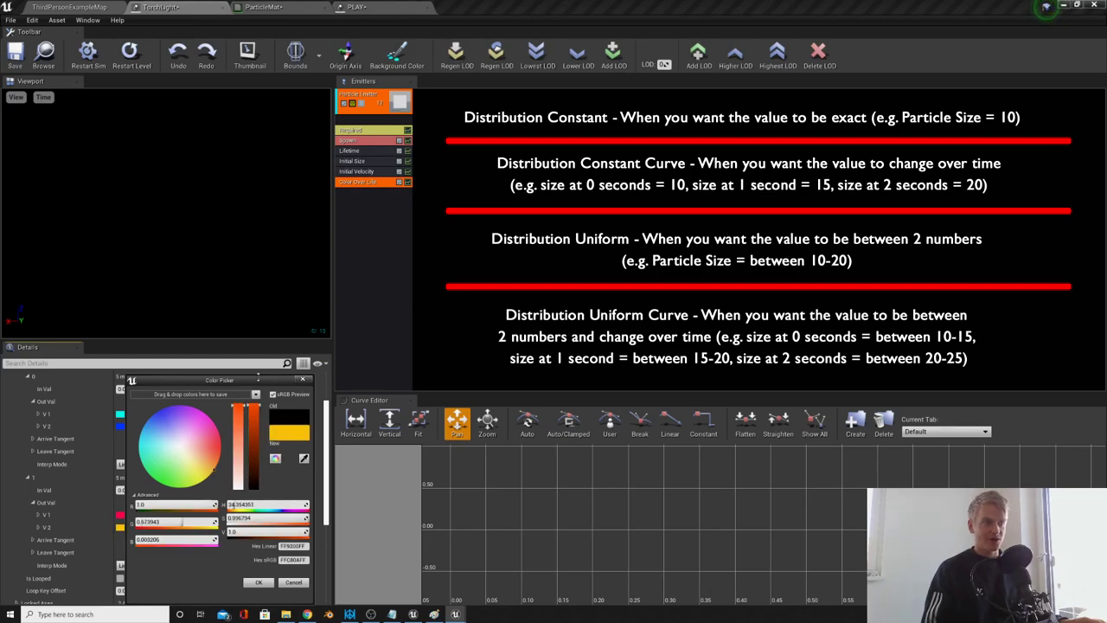
pyautogui.click(258, 581)
pyautogui.click(138, 490)
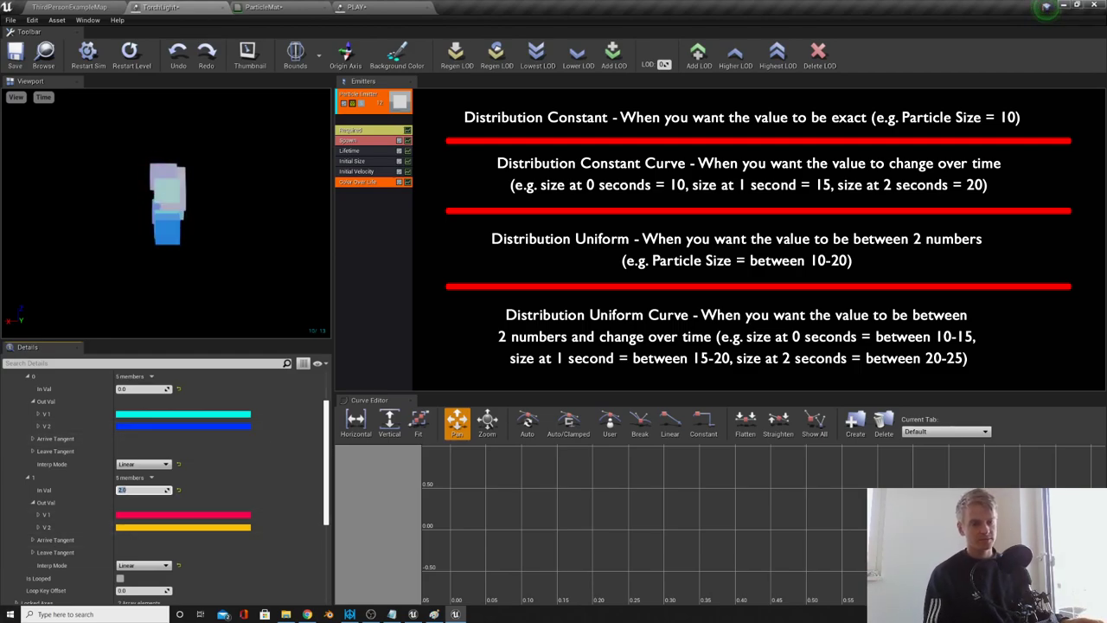
pyautogui.scroll(3, 327, 438)
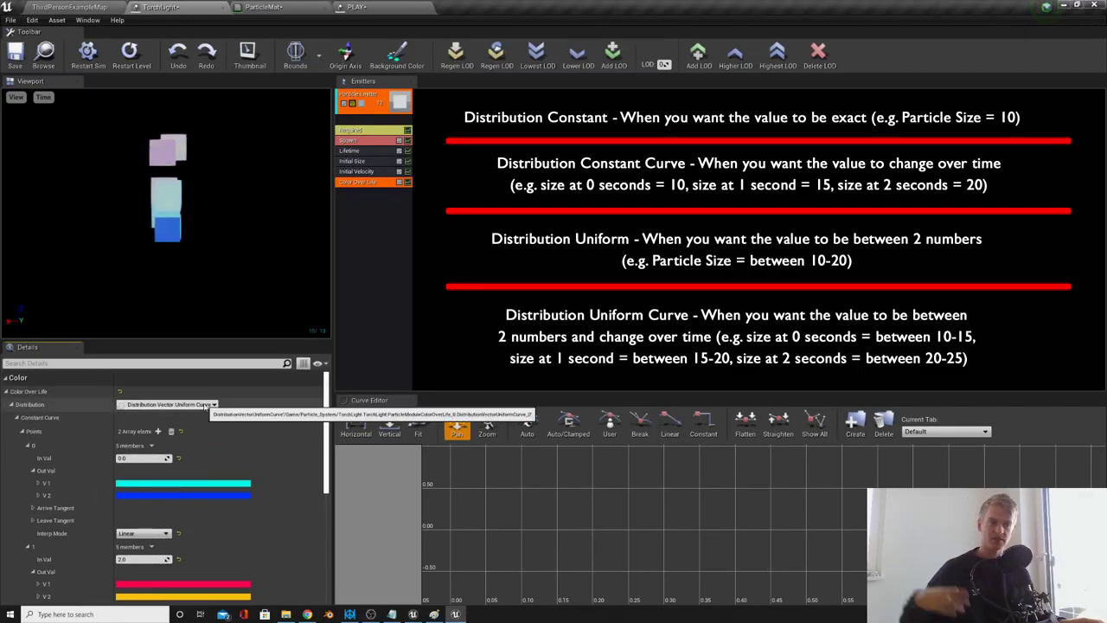
pyautogui.click(213, 404)
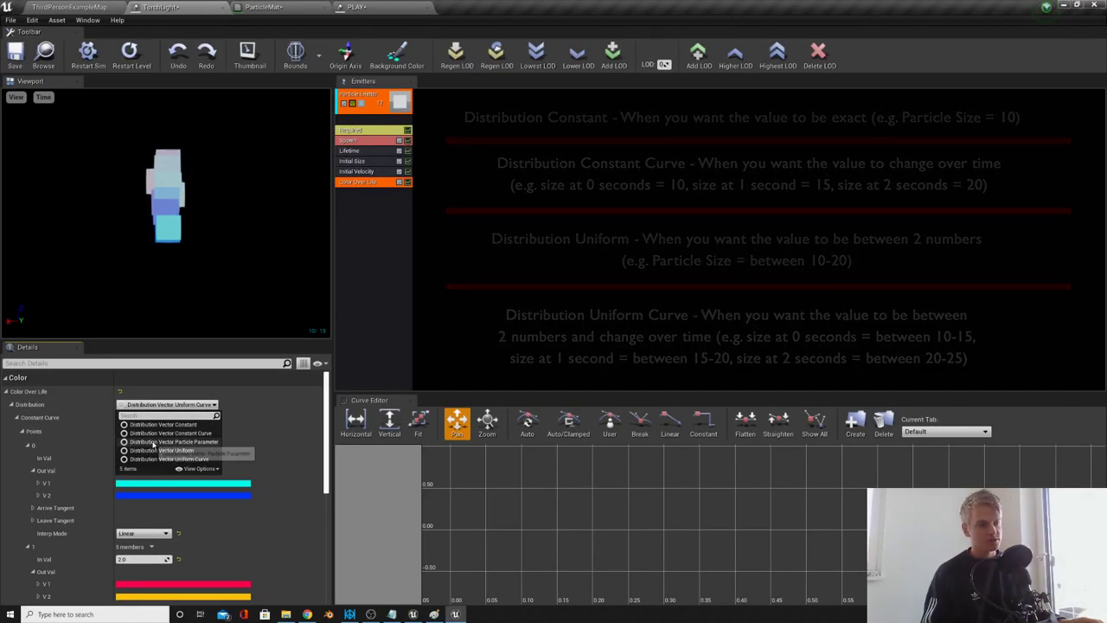
pyautogui.click(309, 432)
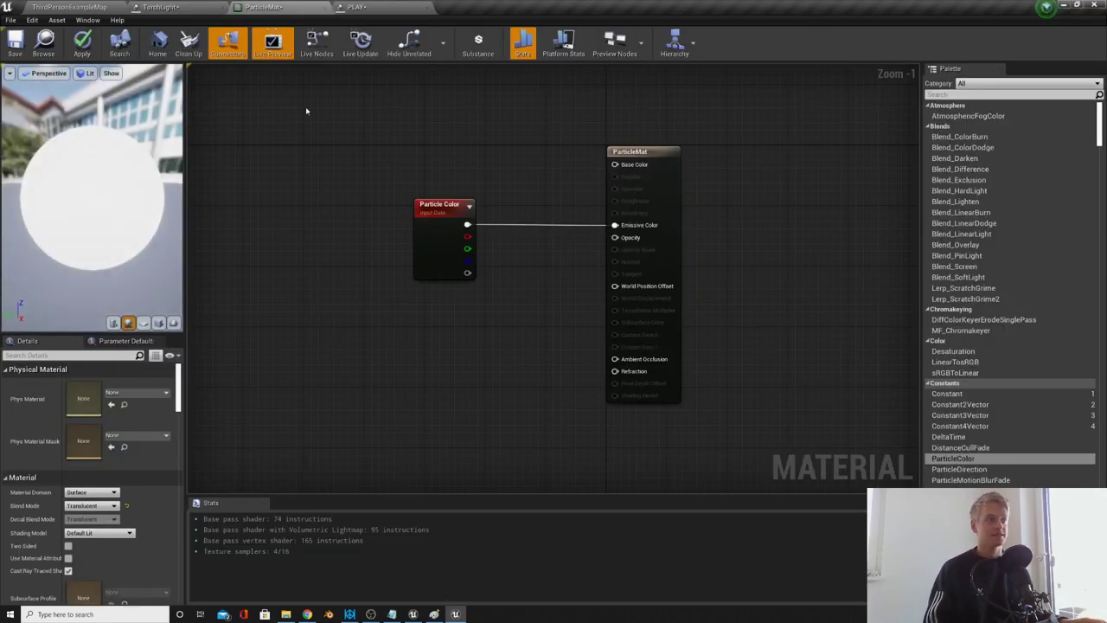
# Step: Convert a new black Constant3Vector node in ParticleMat to a vector parameter and delete it again
pyautogui.click(298, 7)
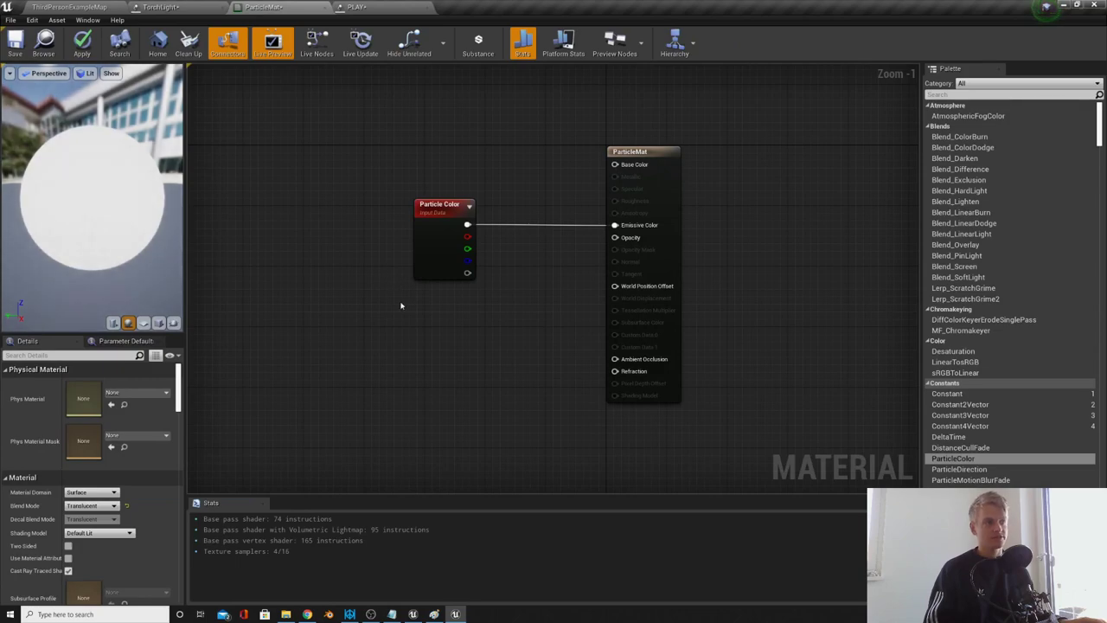
pyautogui.click(409, 353)
pyautogui.rightClick(430, 359)
pyautogui.click(459, 360)
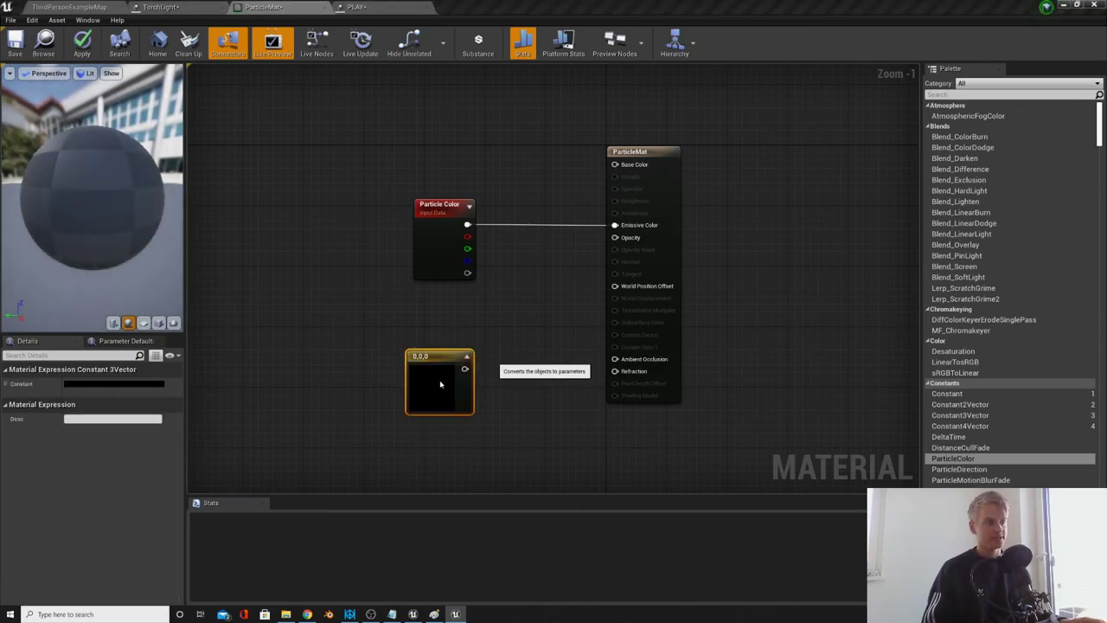
pyautogui.click(527, 389)
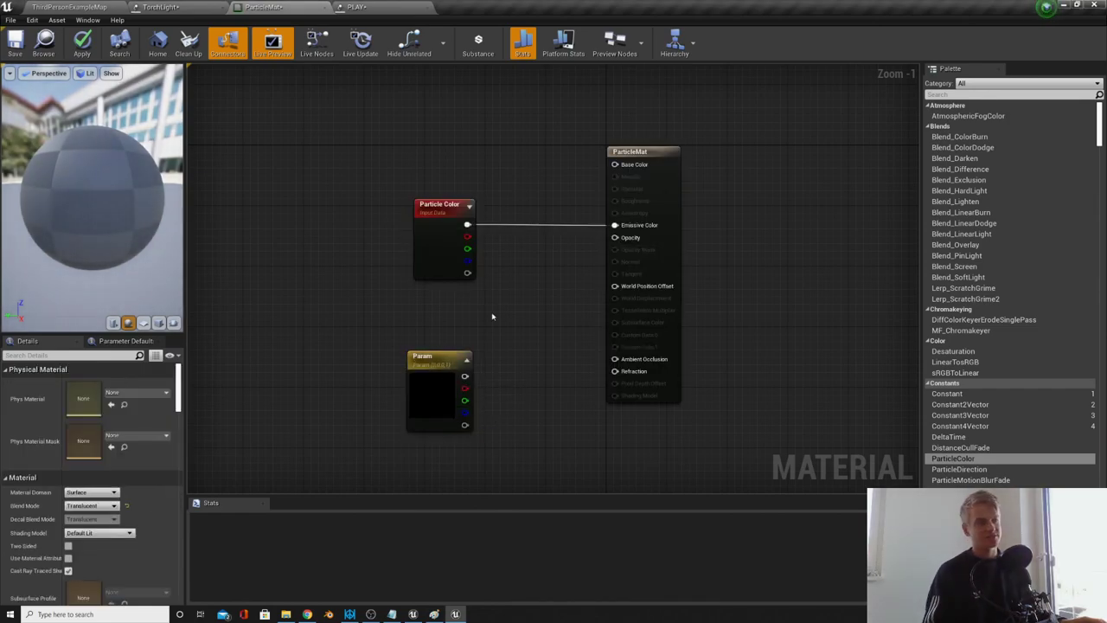
pyautogui.moveTo(487, 471); pyautogui.dragTo(403, 349)
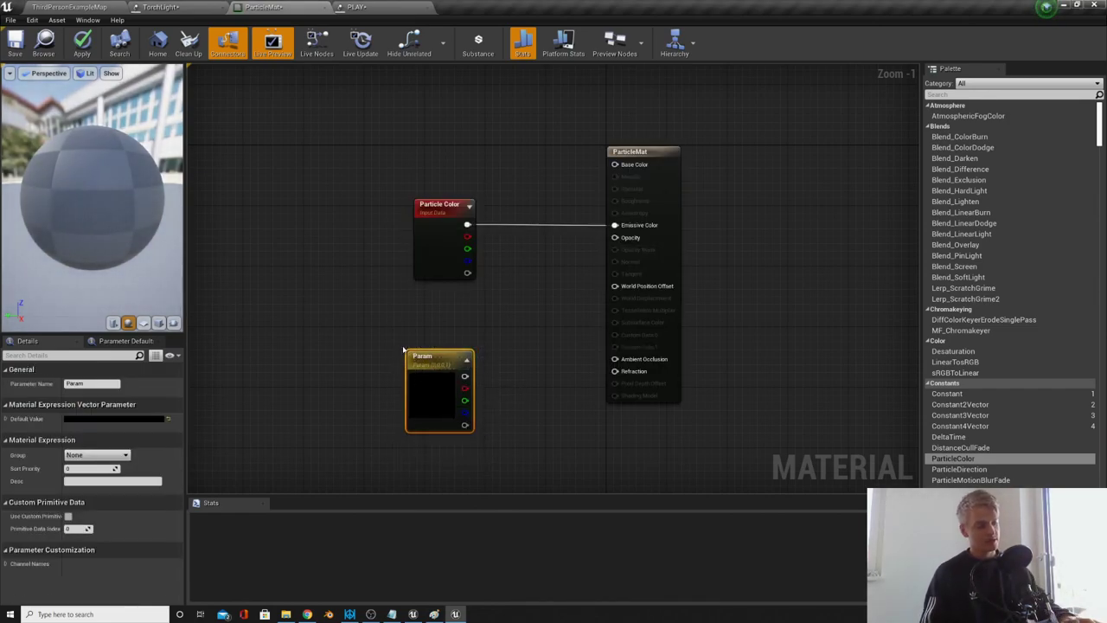
pyautogui.press('Delete')
# Step: Return to TorchLight and switch the Color Over Life distribution to Distribution Vector Constant Curve
pyautogui.click(165, 7)
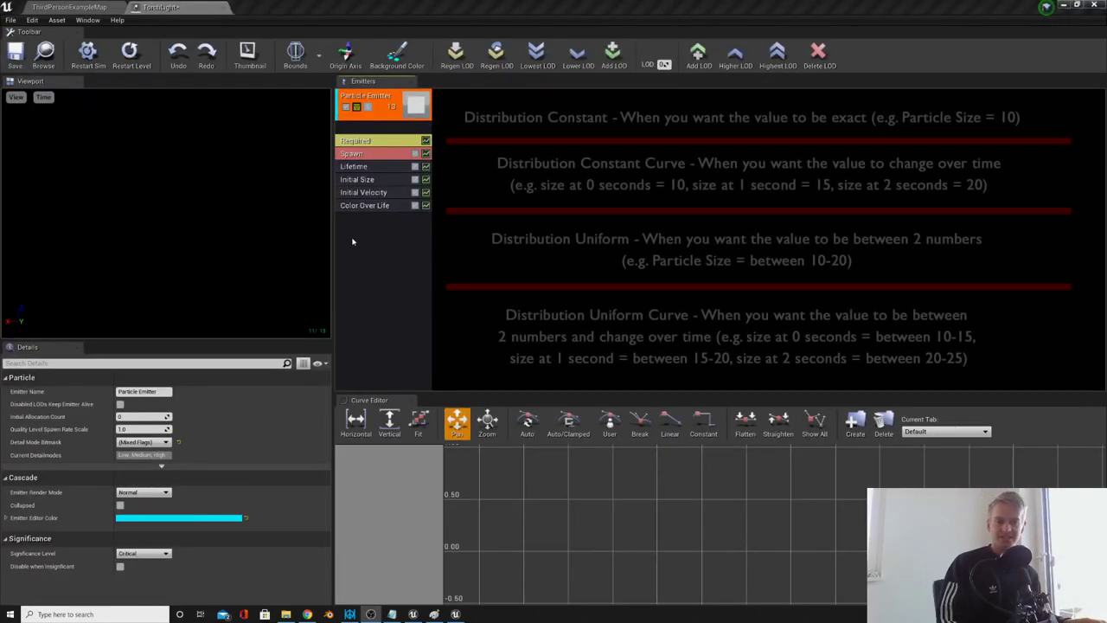
pyautogui.click(387, 206)
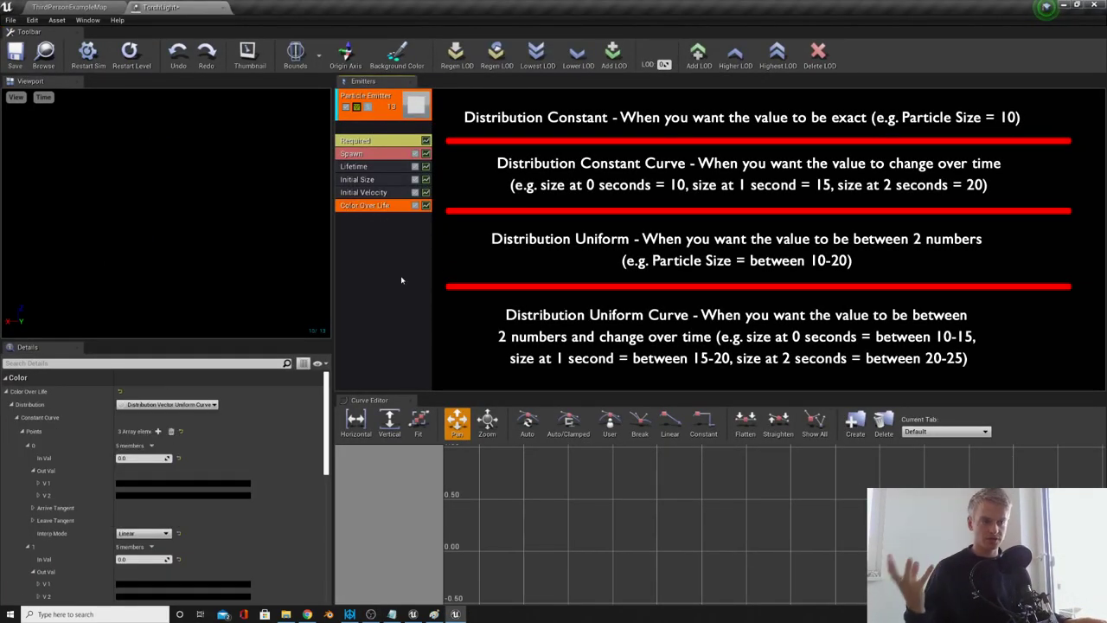
pyautogui.click(199, 404)
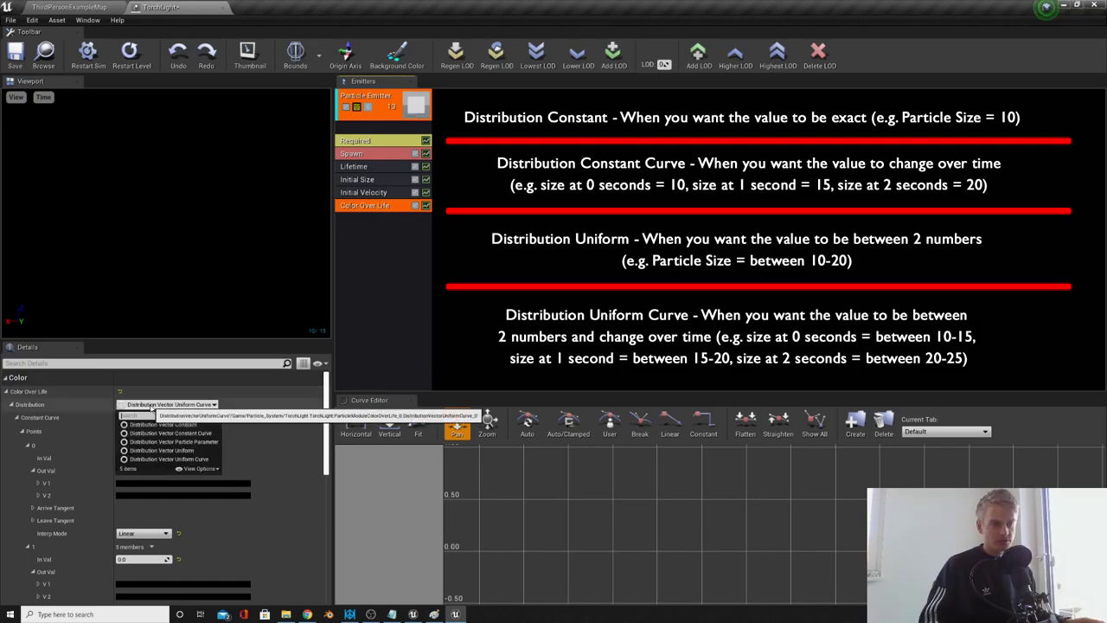
pyautogui.click(173, 433)
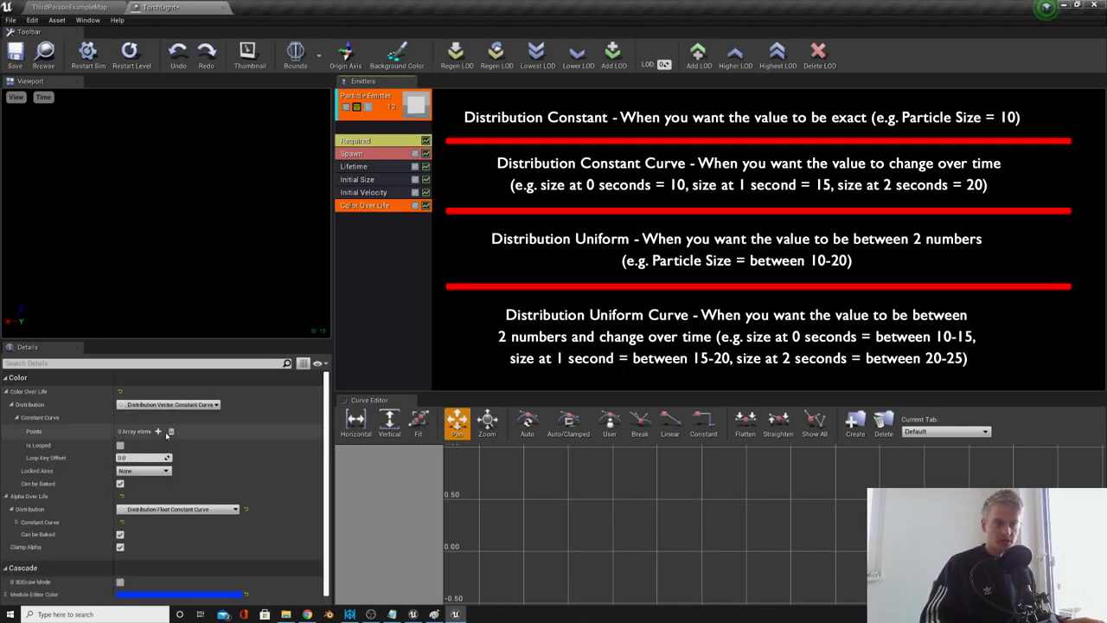
# Step: Add three points to the Color Over Life constant curve
pyautogui.scroll(-1, 240, 424)
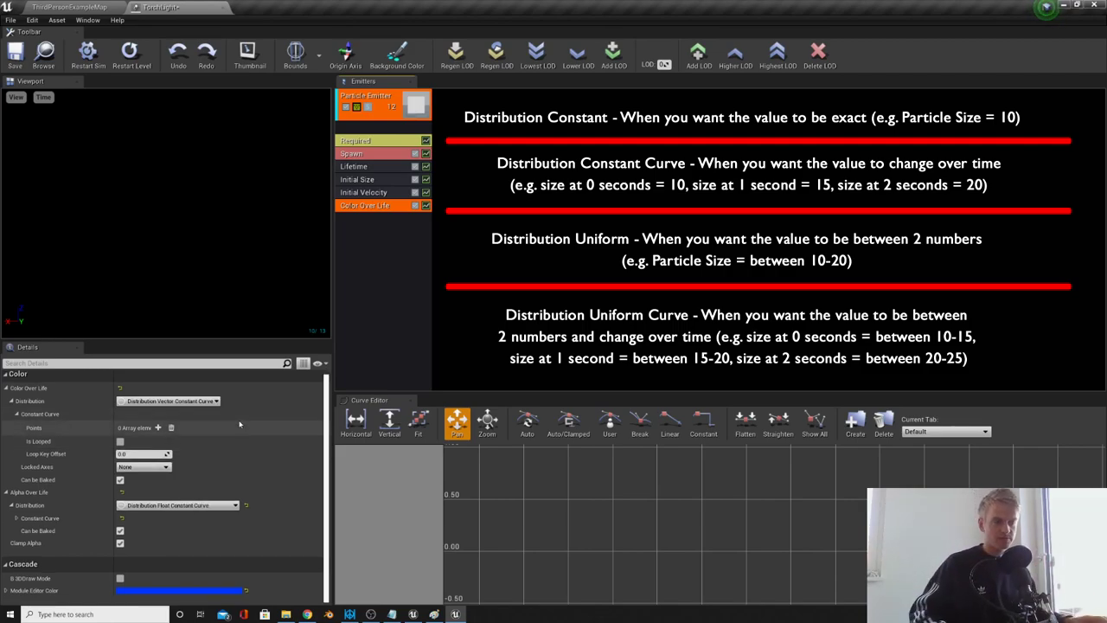
pyautogui.click(157, 428)
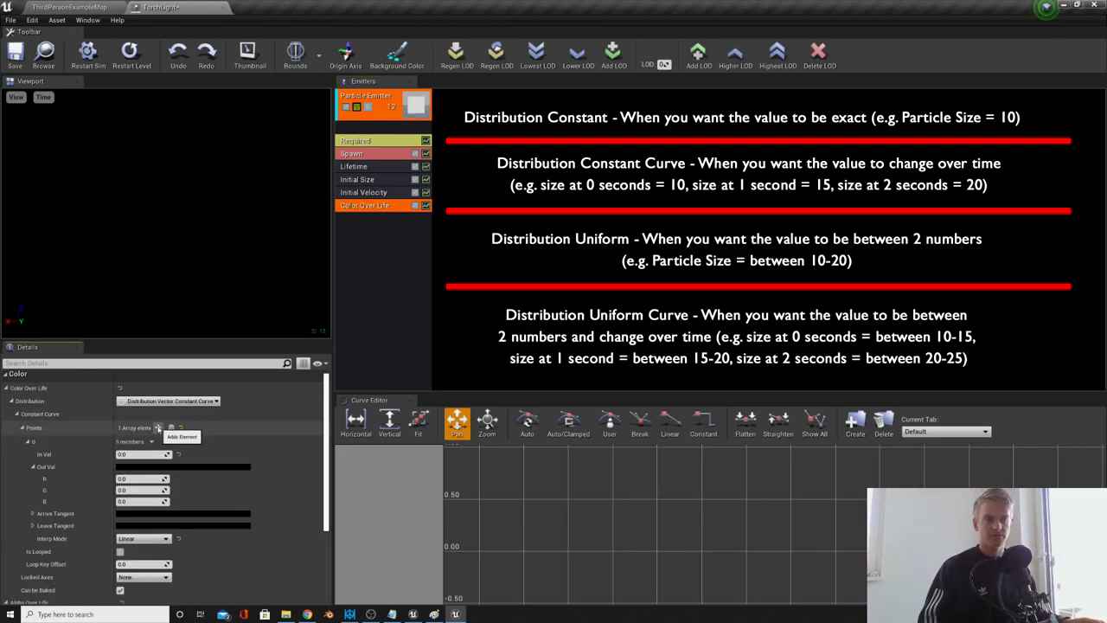
pyautogui.click(158, 427)
pyautogui.click(158, 428)
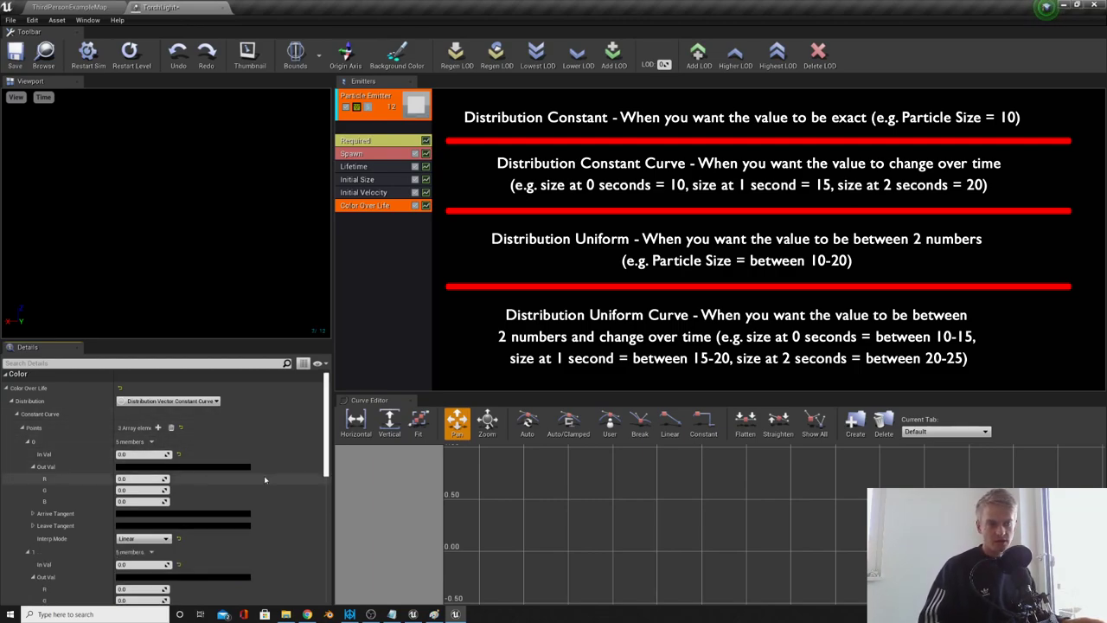
# Step: Set the In Val of the three color curve points to -0.2, 0.3 and 0.8
pyautogui.scroll(-2, 248, 477)
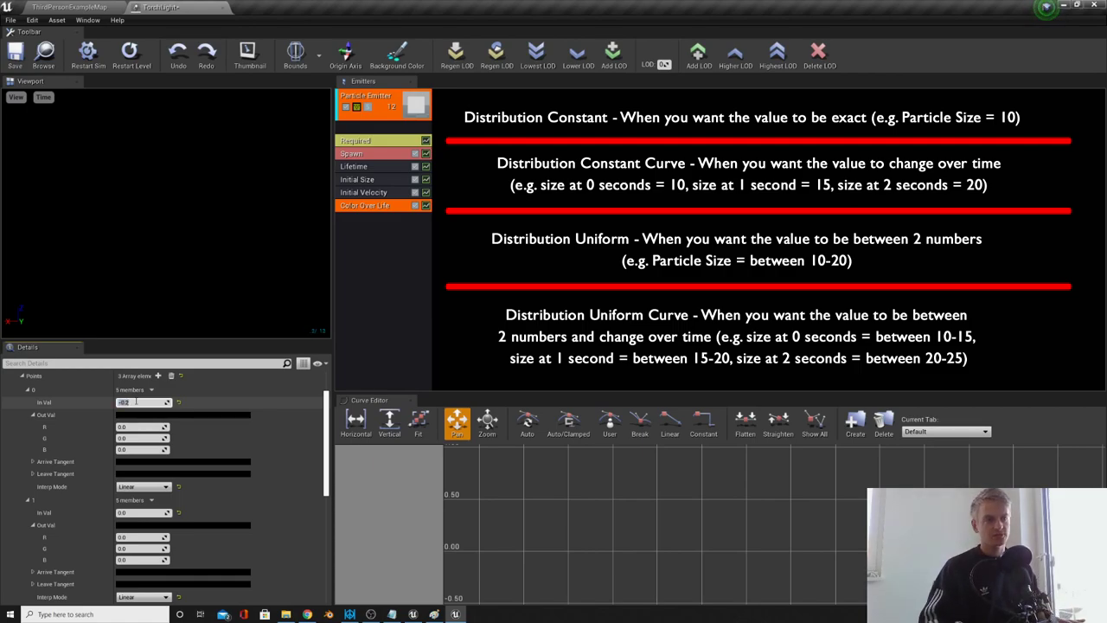
pyautogui.scroll(-1, 138, 441)
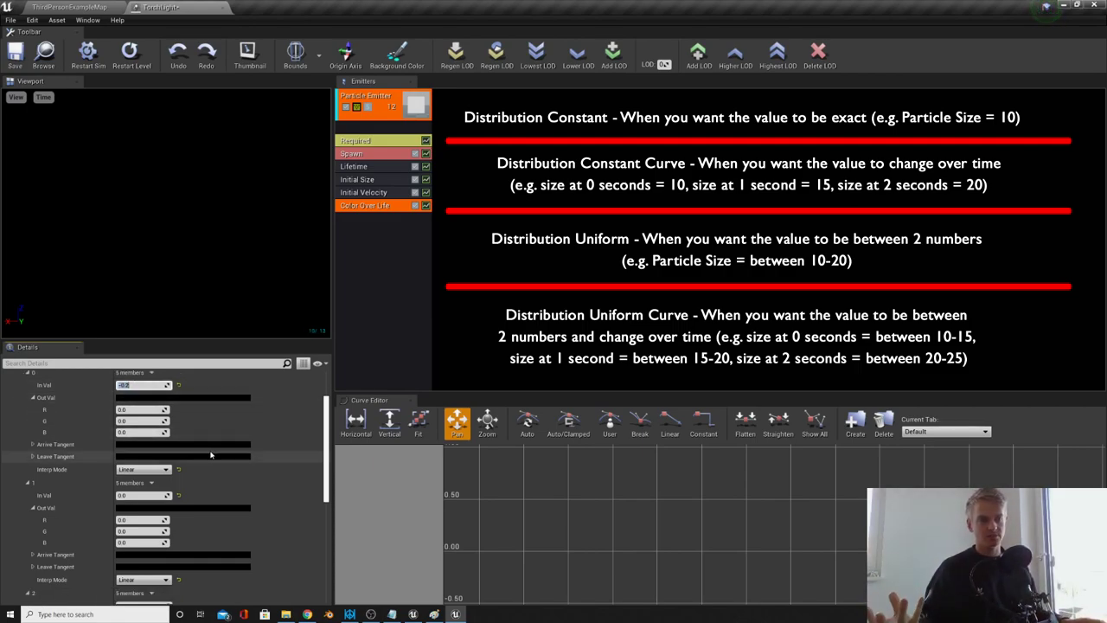
pyautogui.click(144, 496)
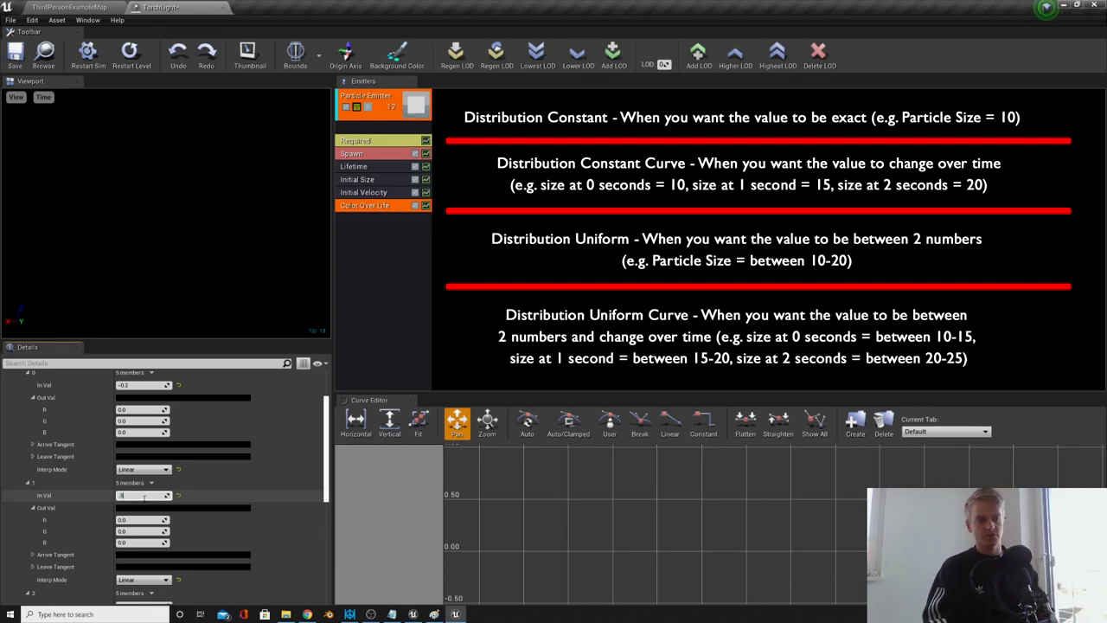
pyautogui.scroll(-3, 121, 519)
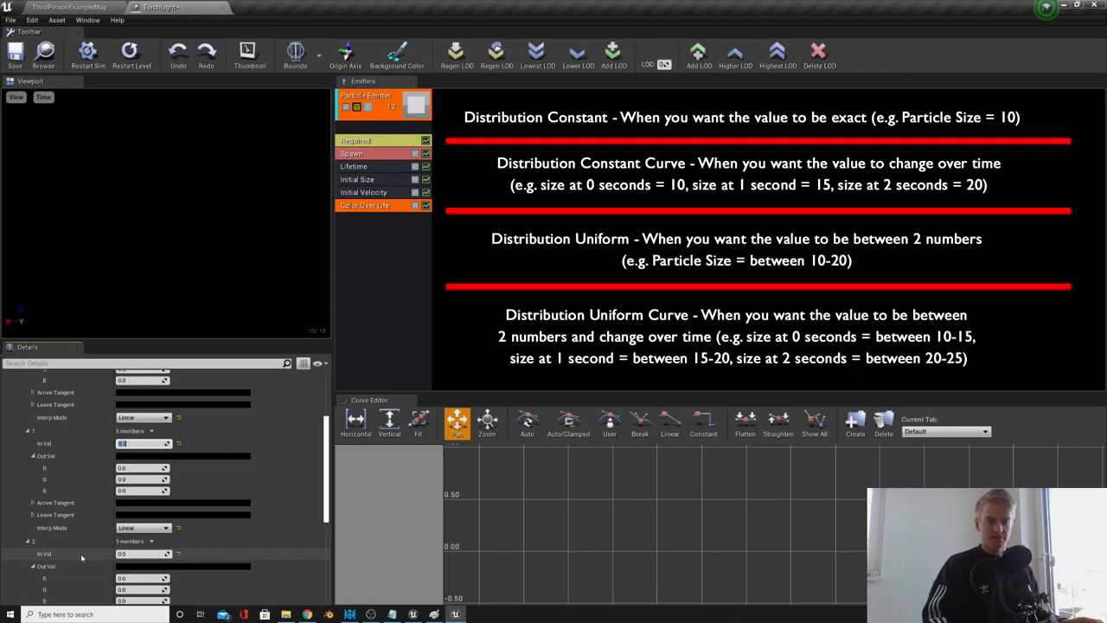
pyautogui.click(132, 555)
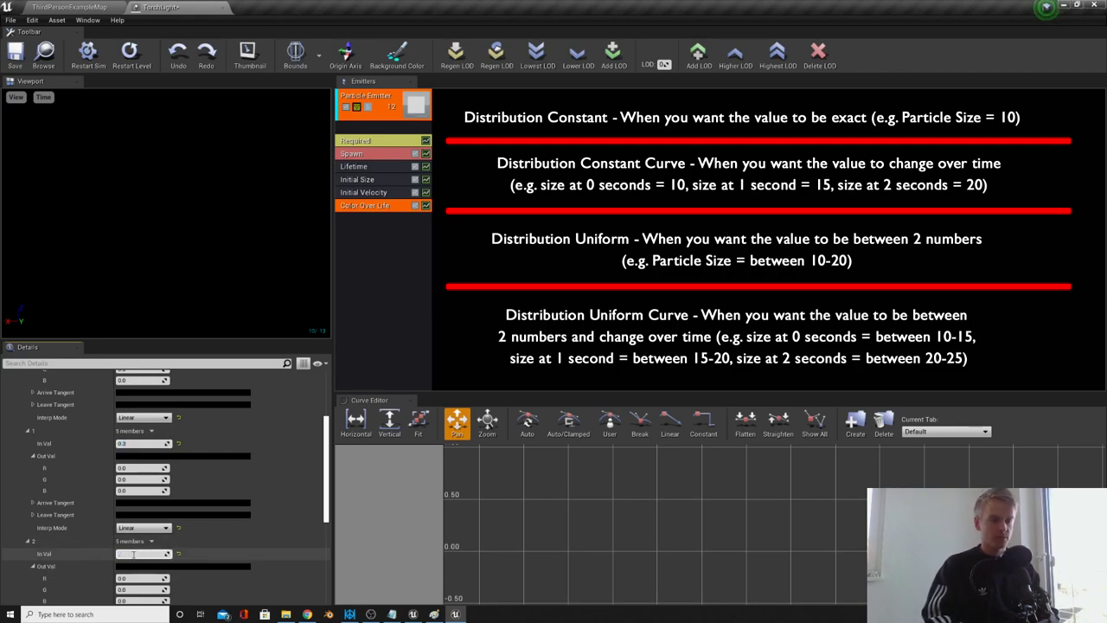
# Step: Set the Out Val color of curve point 0 to pure white
pyautogui.scroll(5, 130, 519)
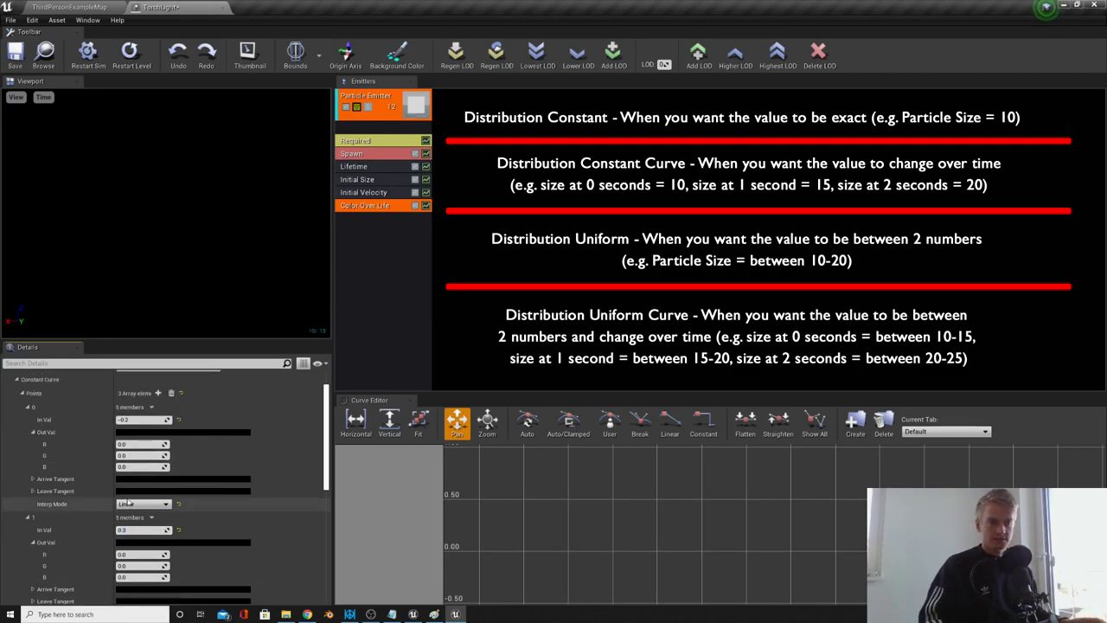
pyautogui.click(136, 432)
pyautogui.click(264, 460)
pyautogui.click(265, 406)
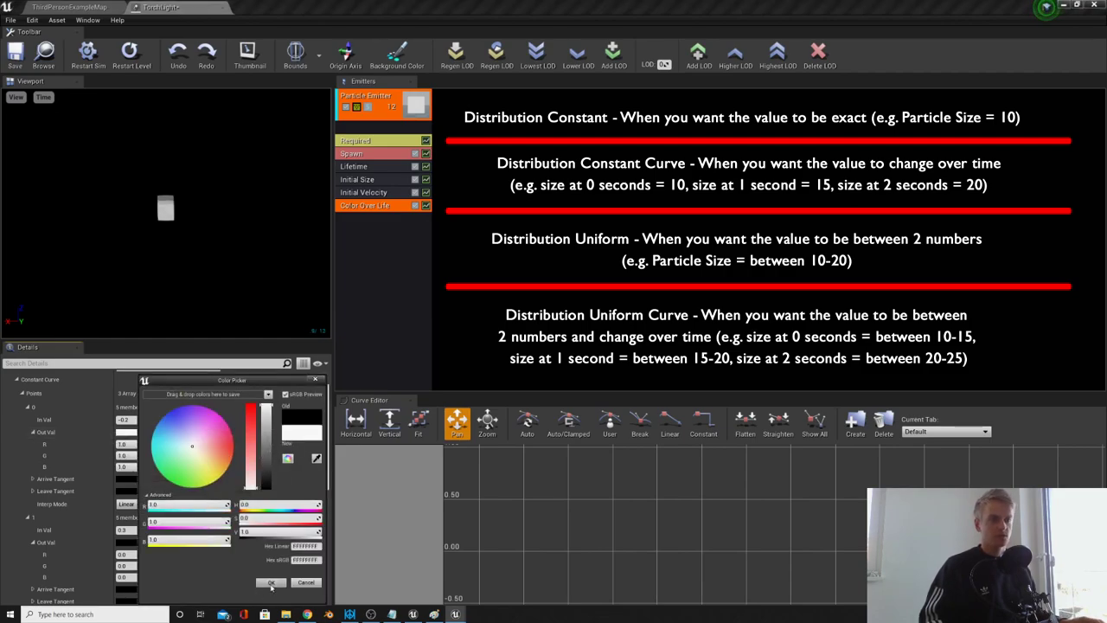
pyautogui.click(271, 583)
# Step: Set the Out Val color of curve point 1 to orange, with R 1.0, G about 0.3 and B 0.0
pyautogui.scroll(-2, 65, 486)
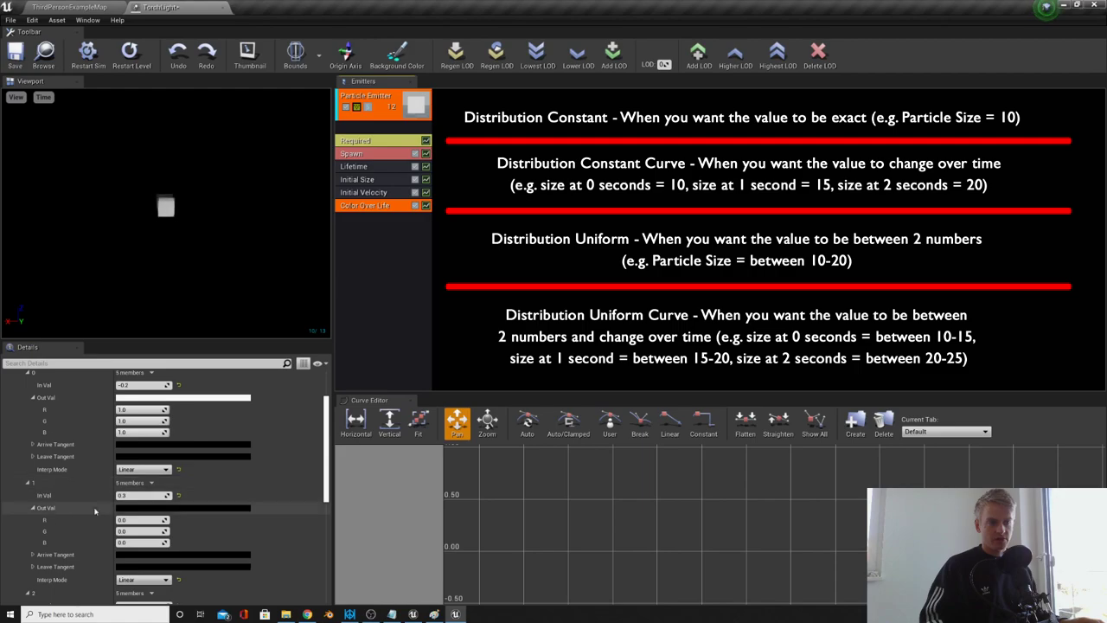
pyautogui.click(138, 507)
pyautogui.moveTo(215, 472)
pyautogui.mouseDown()
pyautogui.moveTo(238, 470)
pyautogui.moveTo(266, 384)
pyautogui.mouseUp()
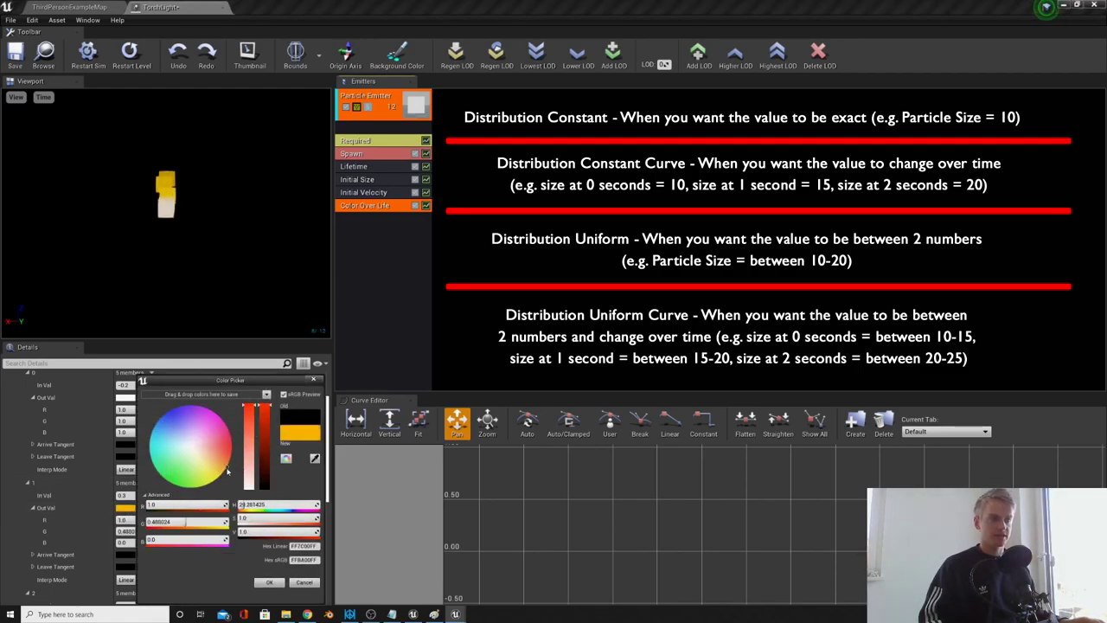
pyautogui.moveTo(233, 469); pyautogui.dragTo(231, 465)
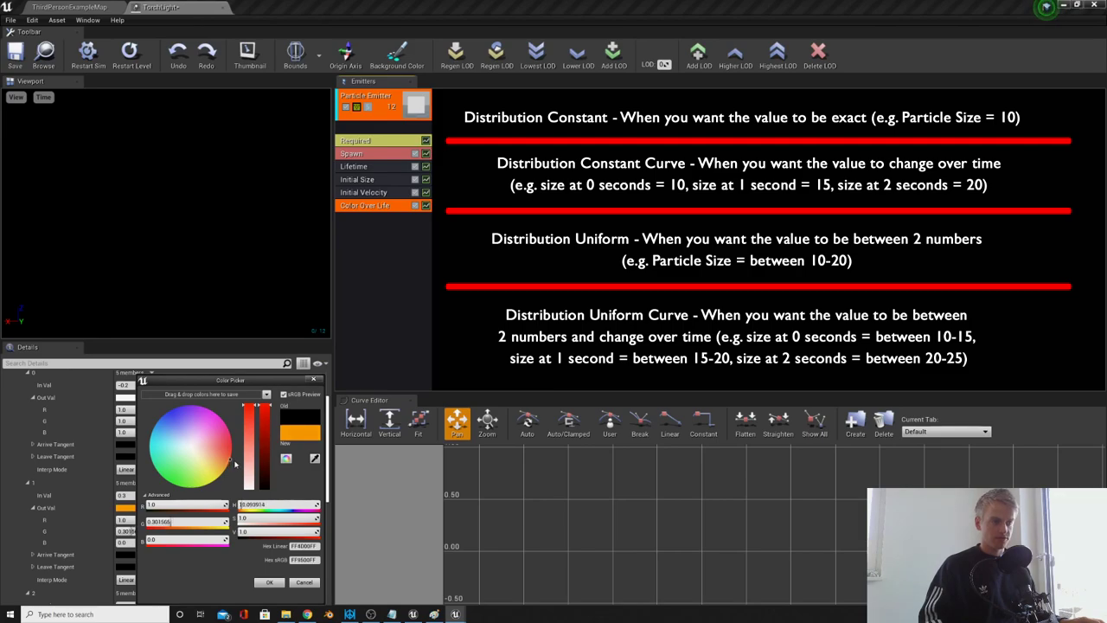
pyautogui.click(268, 582)
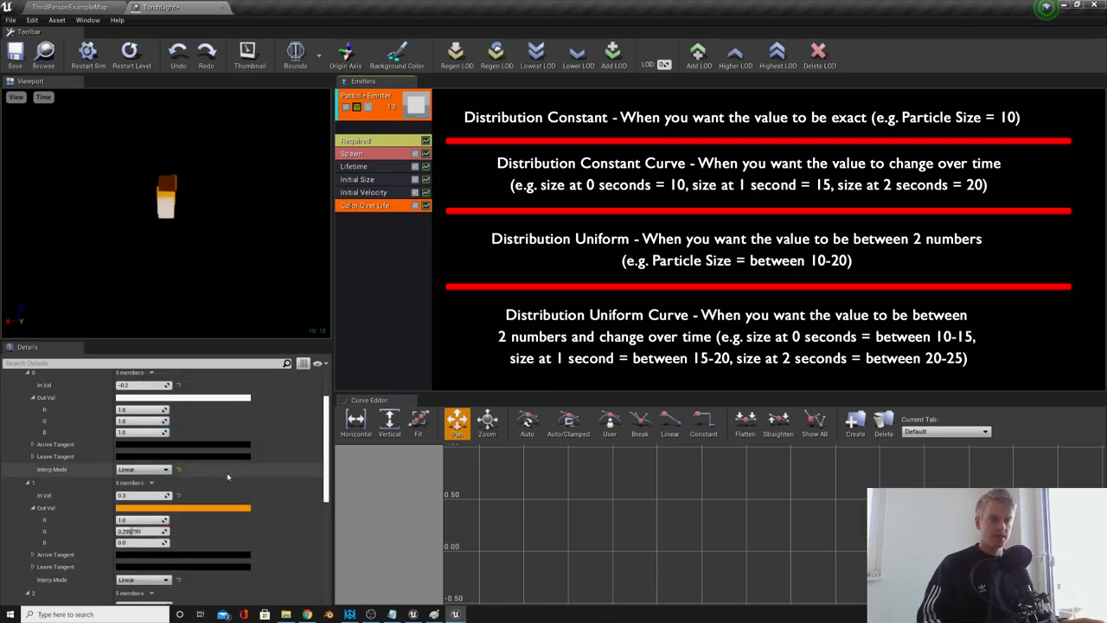
# Step: Set the Out Val color of curve point 2 to pure red
pyautogui.scroll(-5, 48, 512)
pyautogui.click(183, 531)
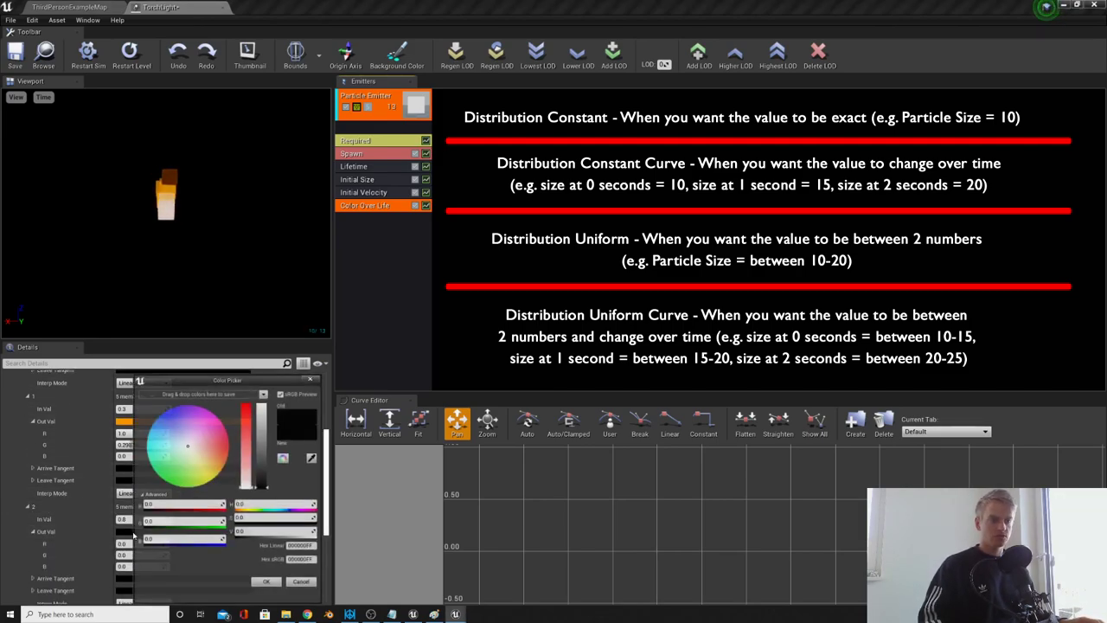
pyautogui.moveTo(263, 443); pyautogui.dragTo(262, 404)
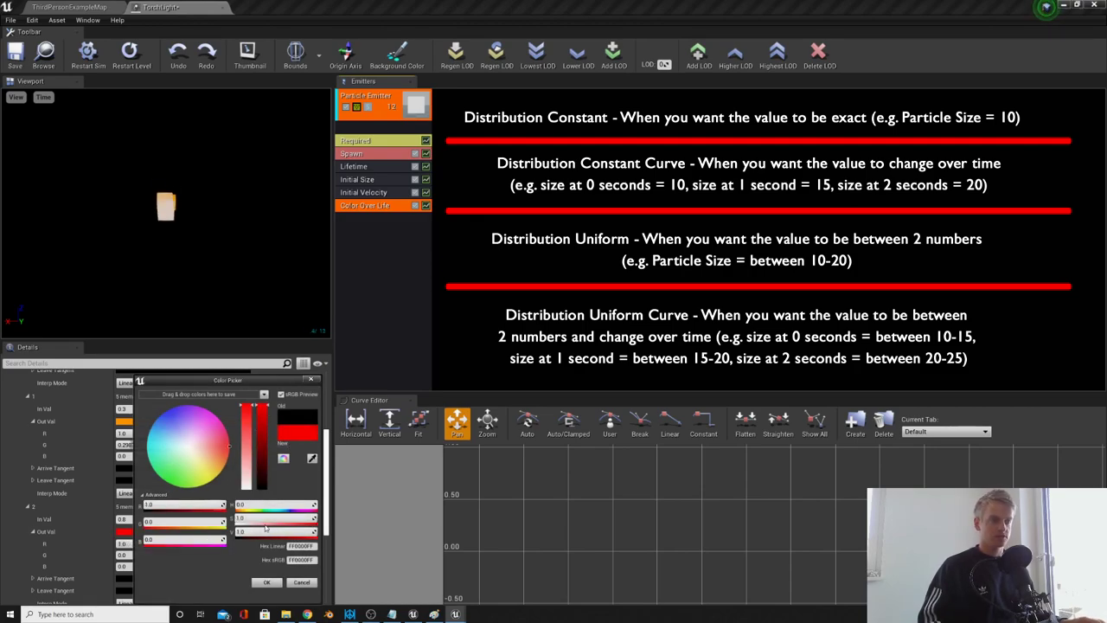
pyautogui.click(267, 582)
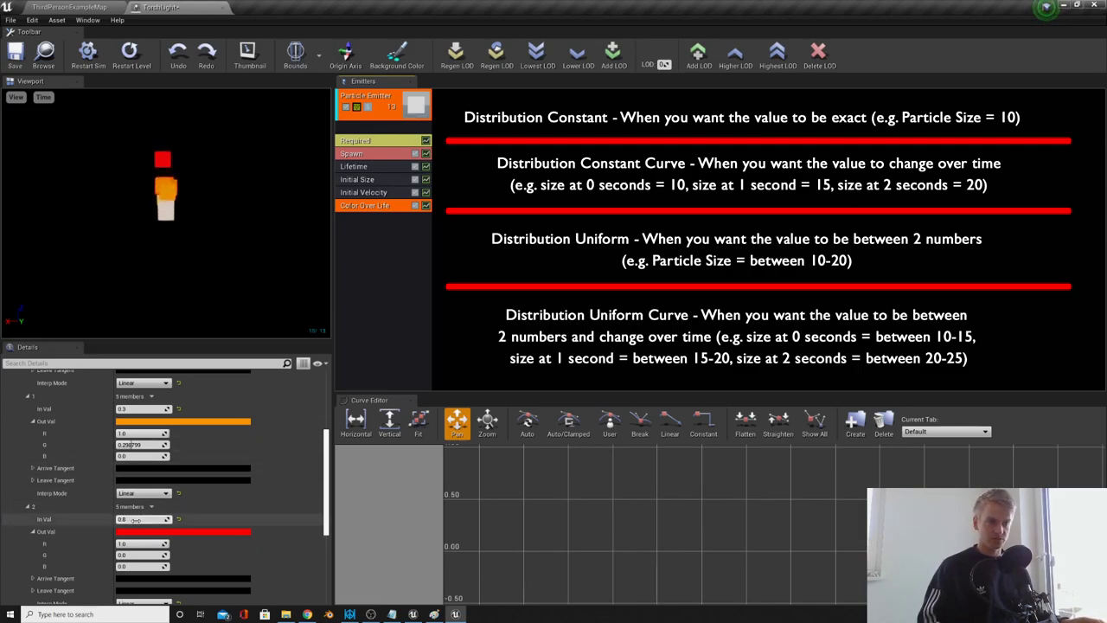
pyautogui.click(134, 408)
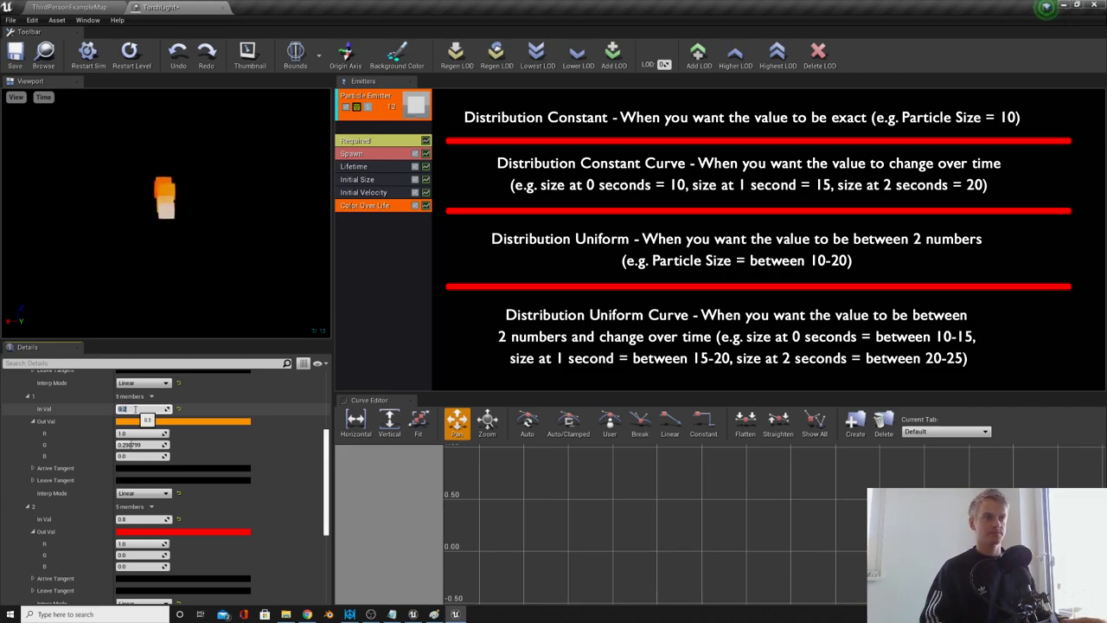
pyautogui.click(364, 231)
# Step: Set the Spawn module's constant rate to 50
pyautogui.click(382, 155)
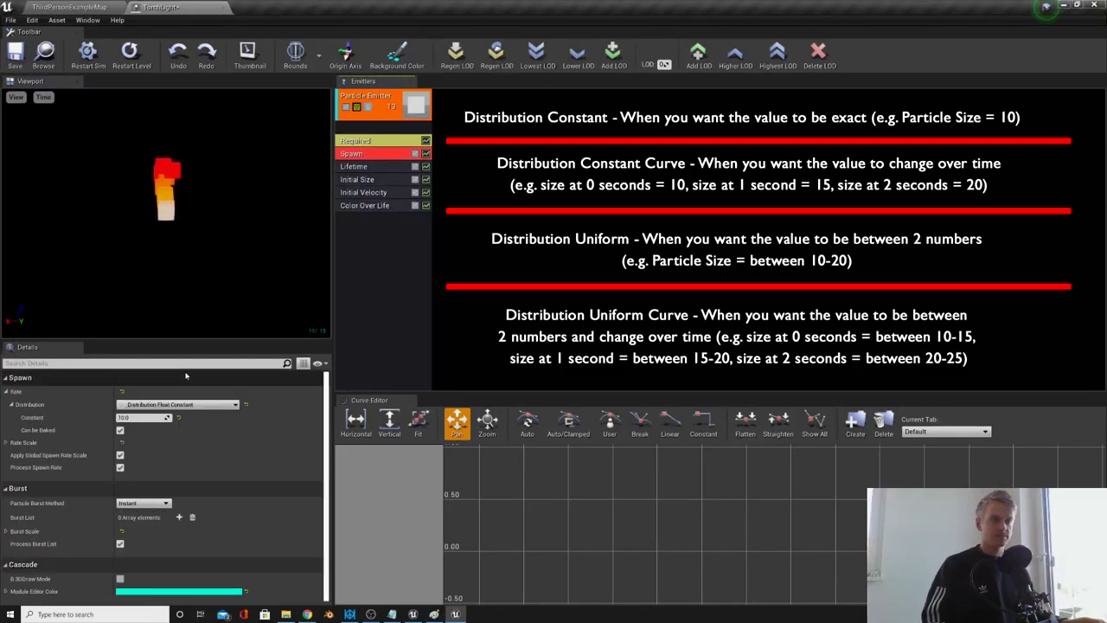
pyautogui.click(153, 417)
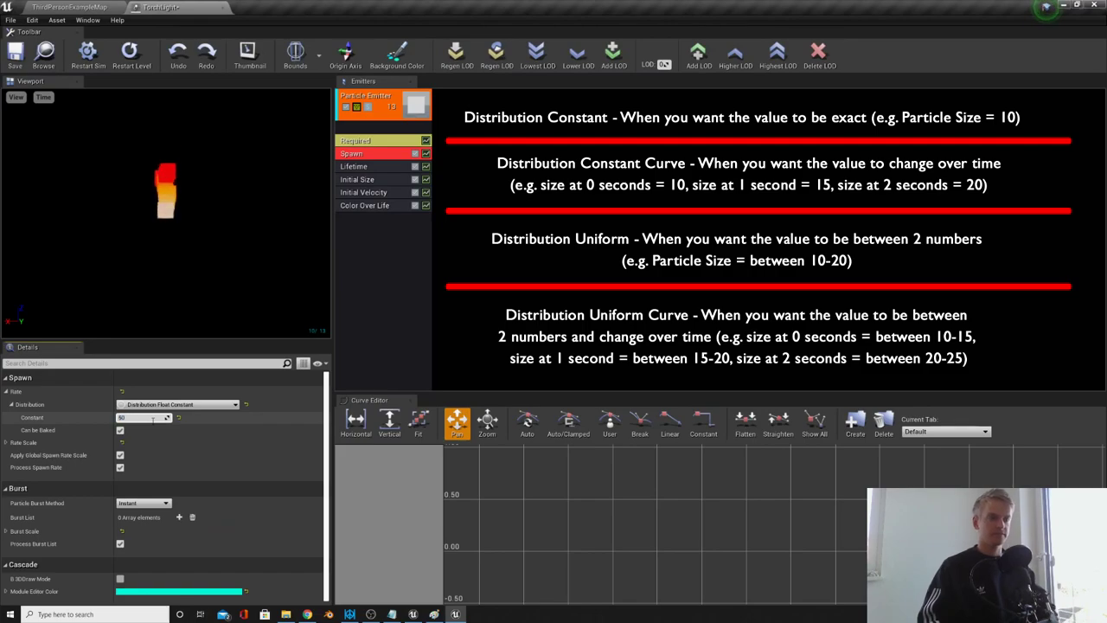
pyautogui.click(350, 227)
# Step: Set the Lifetime module's maximum to 1.5
pyautogui.click(380, 169)
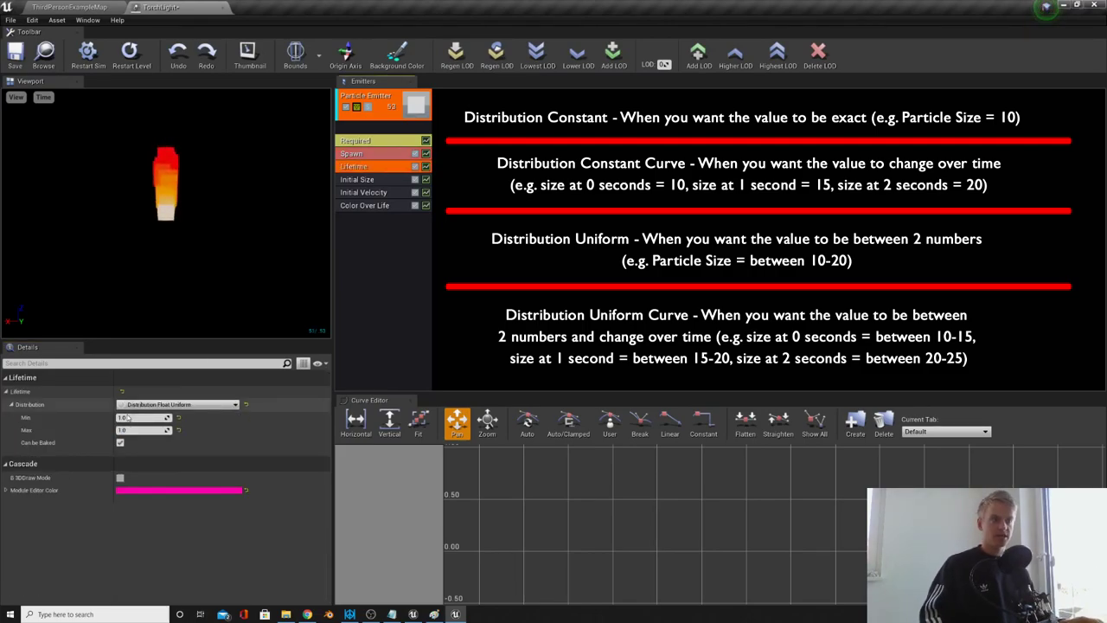
pyautogui.click(129, 430)
pyautogui.write('1.5')
pyautogui.press('Return')
# Step: Switch Initial Size to Distribution Vector Uniform and set its Max X, Y and Z to 10
pyautogui.click(374, 180)
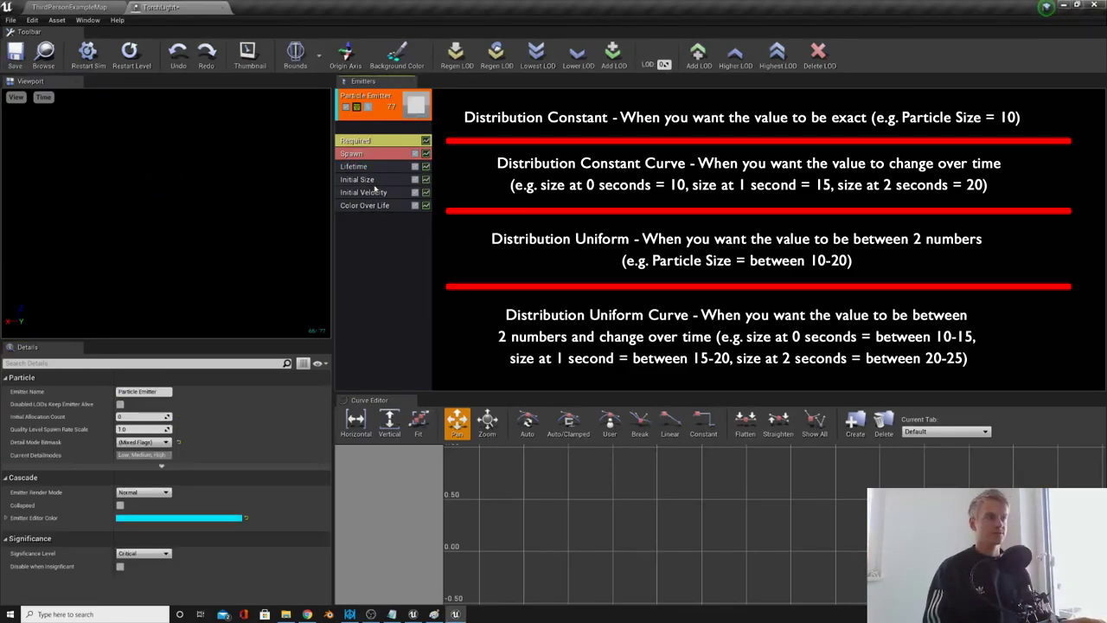
pyautogui.click(212, 405)
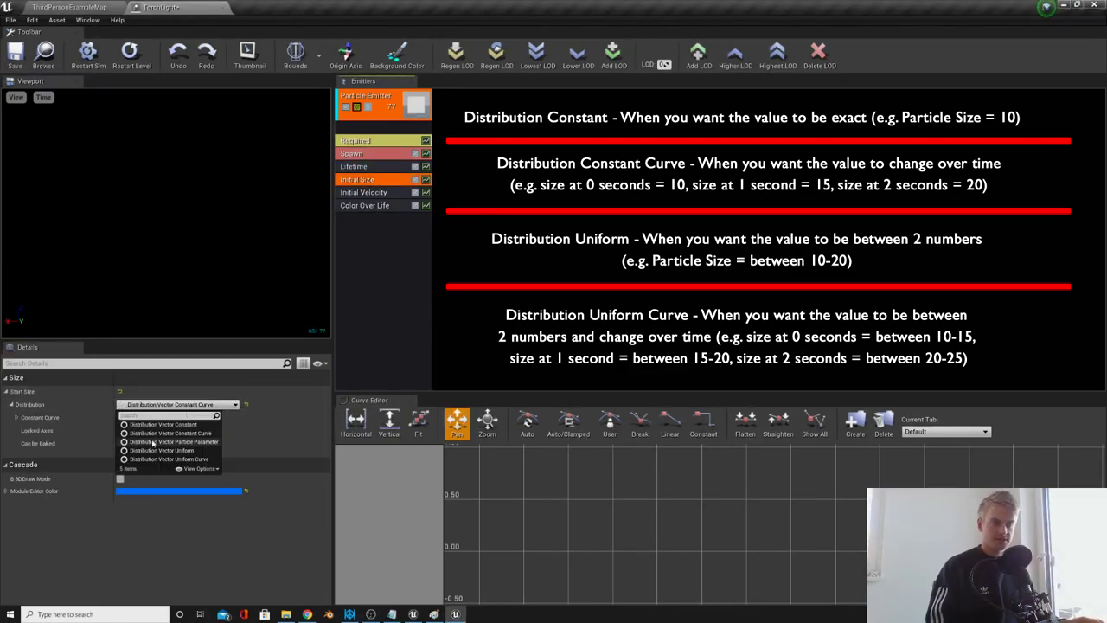
pyautogui.click(196, 452)
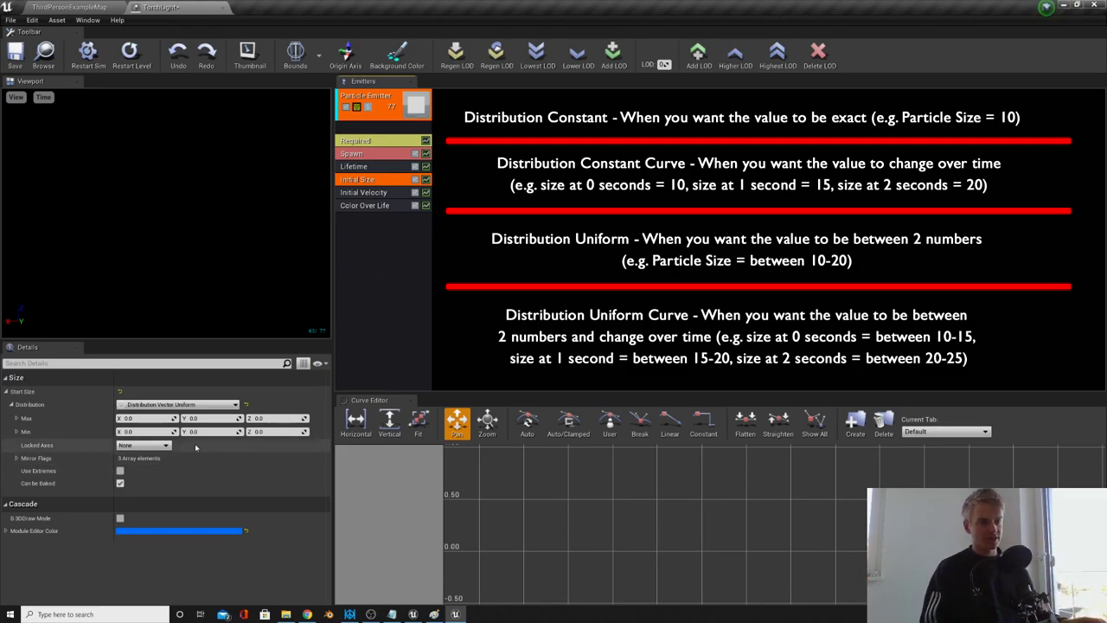
pyautogui.click(151, 432)
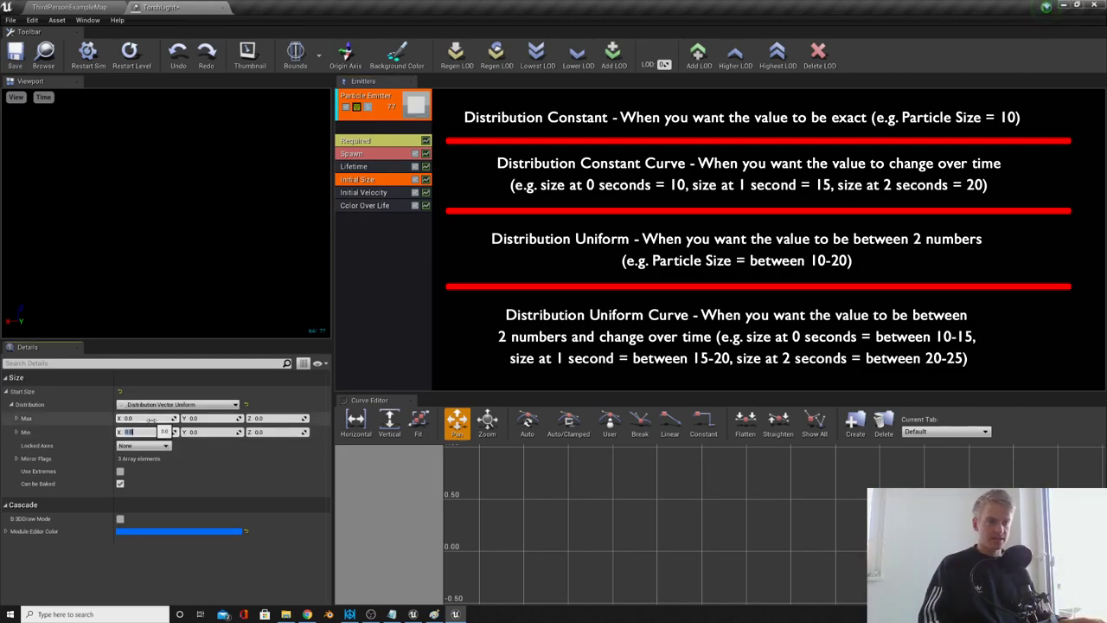
pyautogui.click(151, 419)
pyautogui.press('Tab')
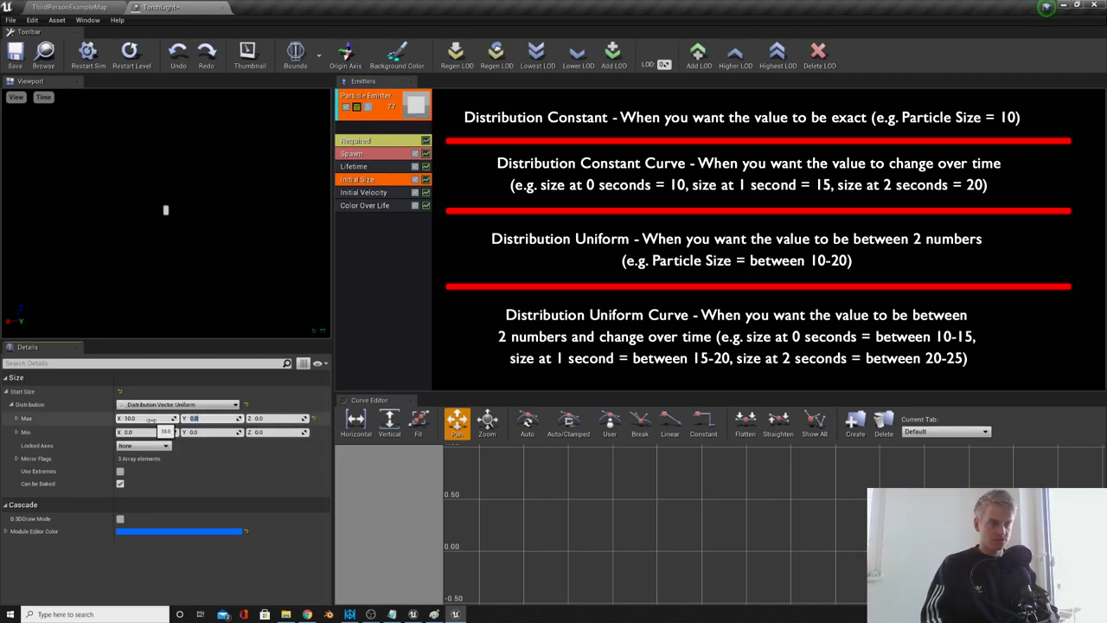
pyautogui.write('10')
pyautogui.press('Tab')
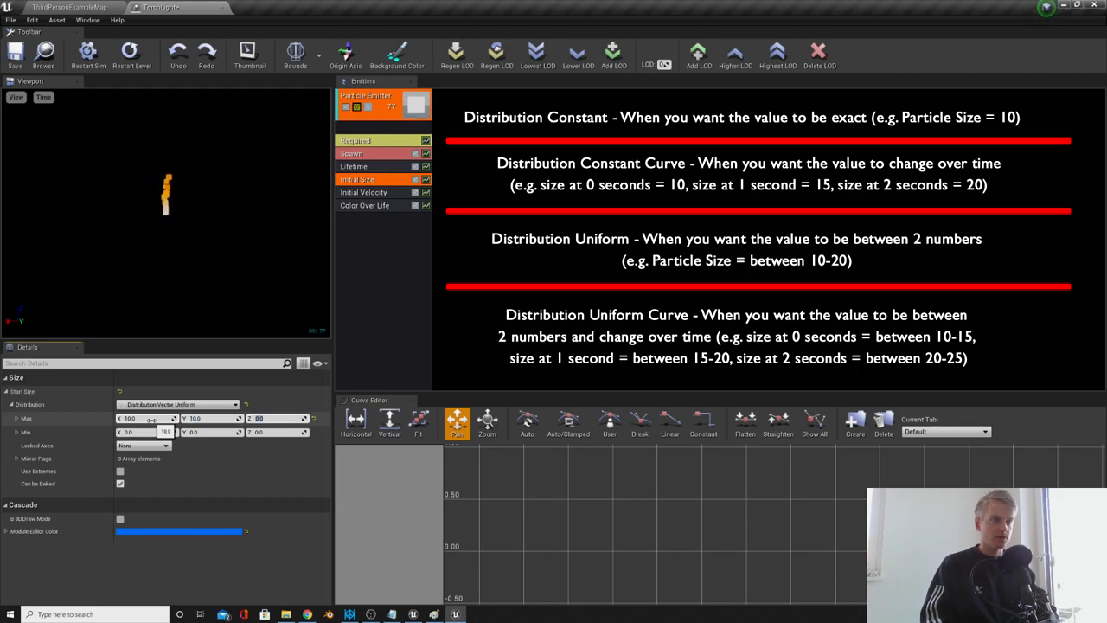
pyautogui.press('Tab')
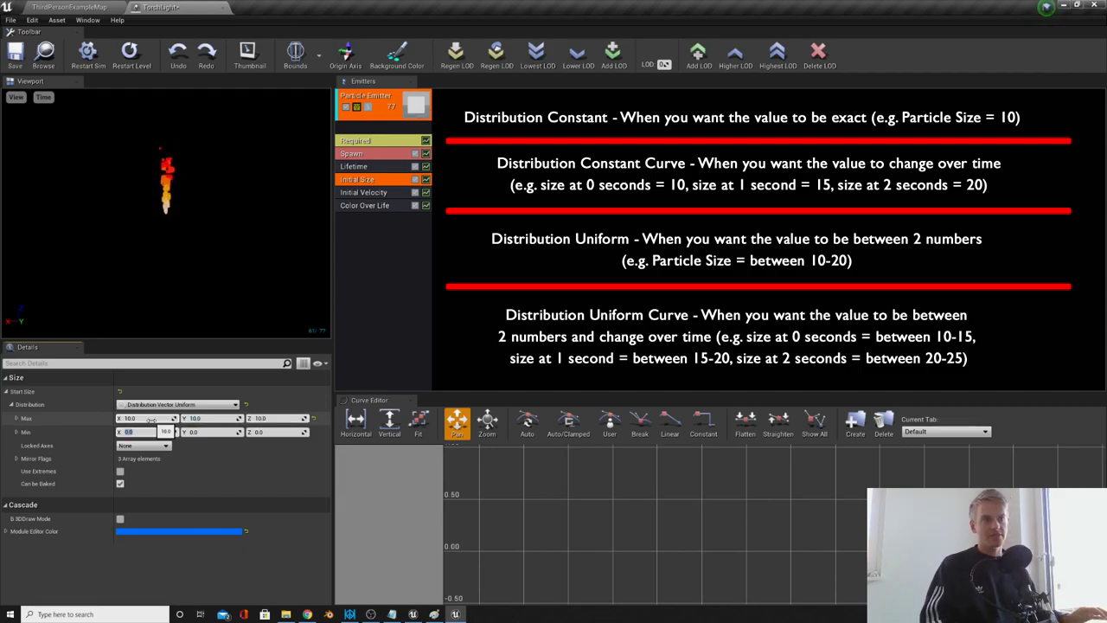
# Step: Set the Initial Size Min X, Y and Z to 3
pyautogui.write('3')
pyautogui.press('Tab')
pyautogui.write('3')
pyautogui.press('Tab')
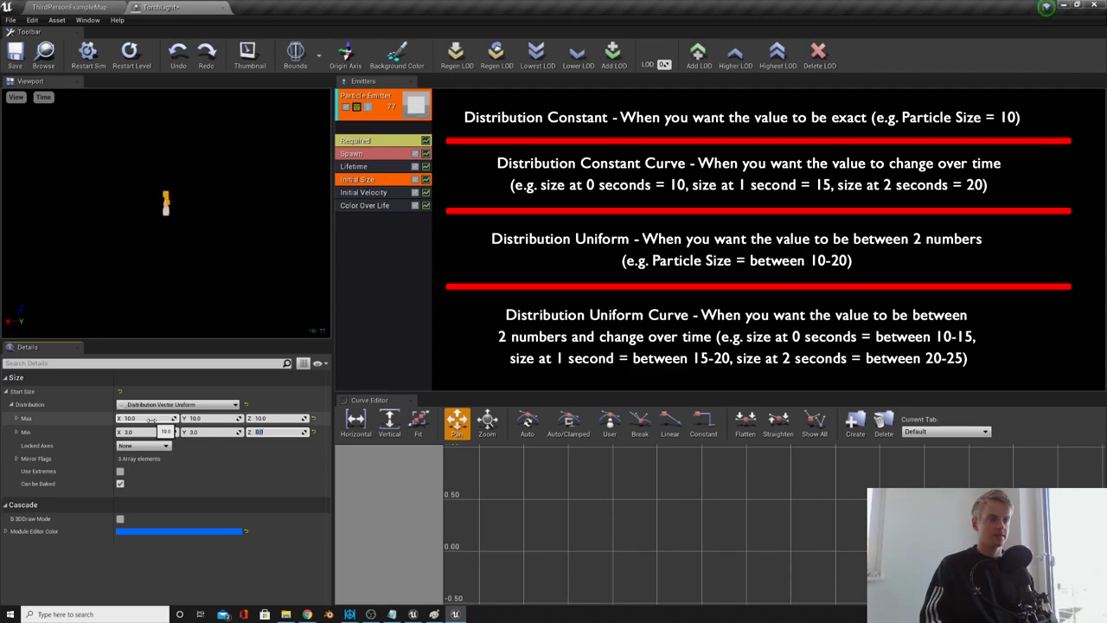
pyautogui.write('3')
pyautogui.click(423, 291)
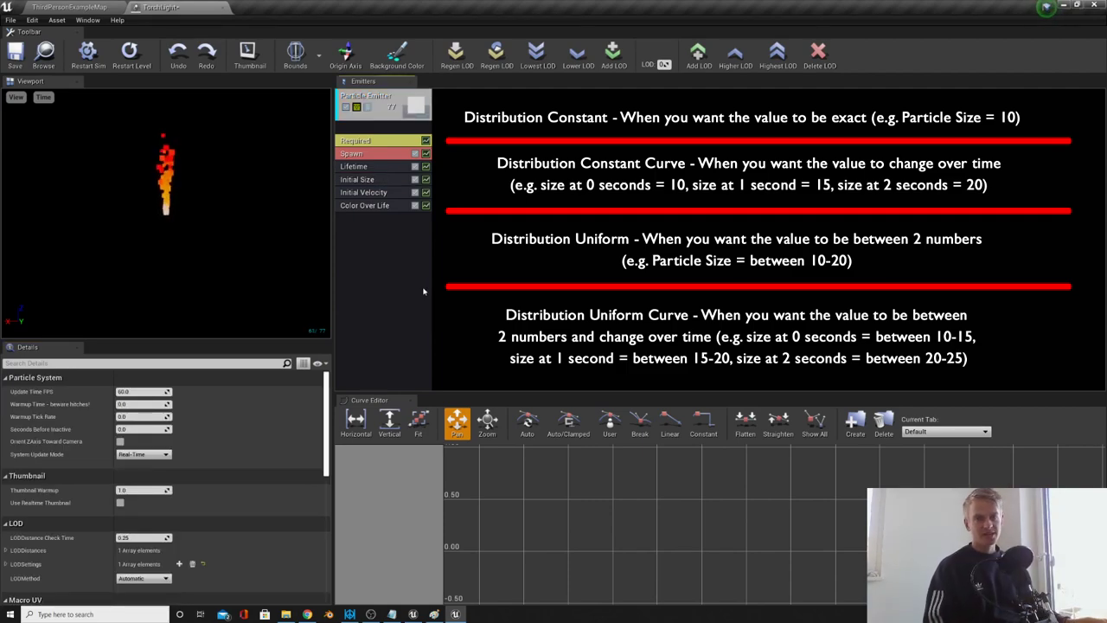
# Step: Set the Initial Velocity Z range to a Max of 50 and a Min of 40
pyautogui.click(394, 193)
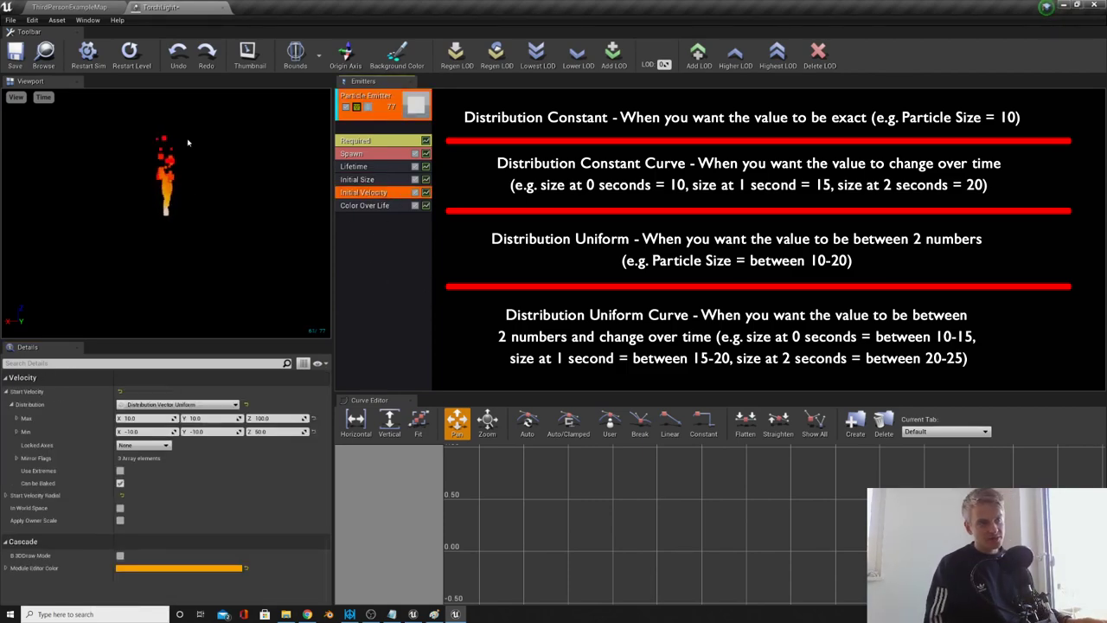
pyautogui.click(275, 419)
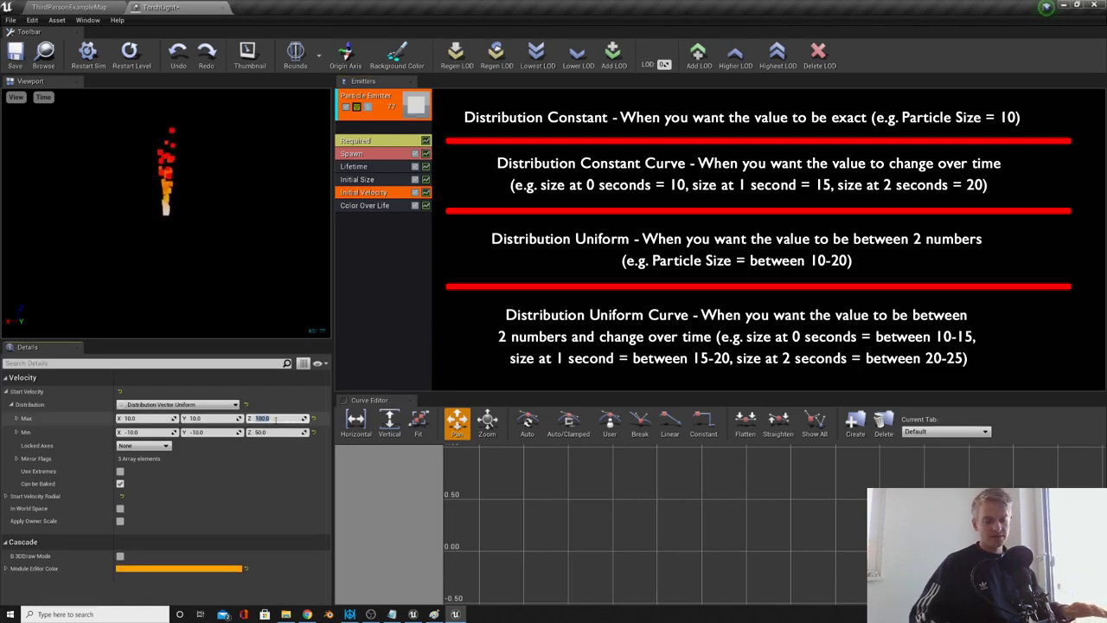
pyautogui.write('50')
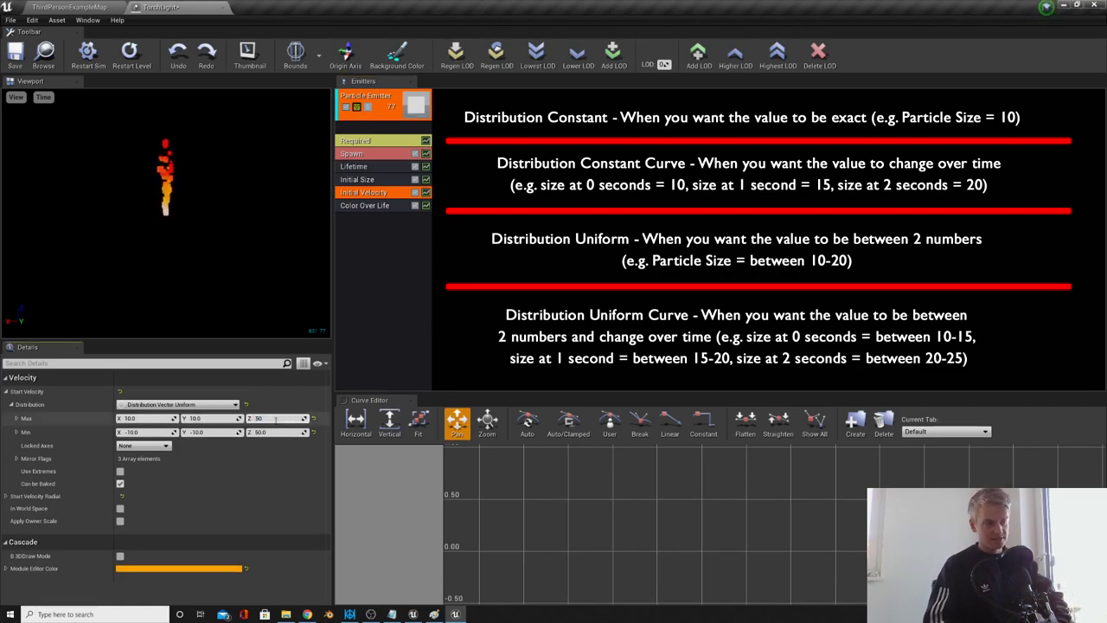
pyautogui.click(269, 432)
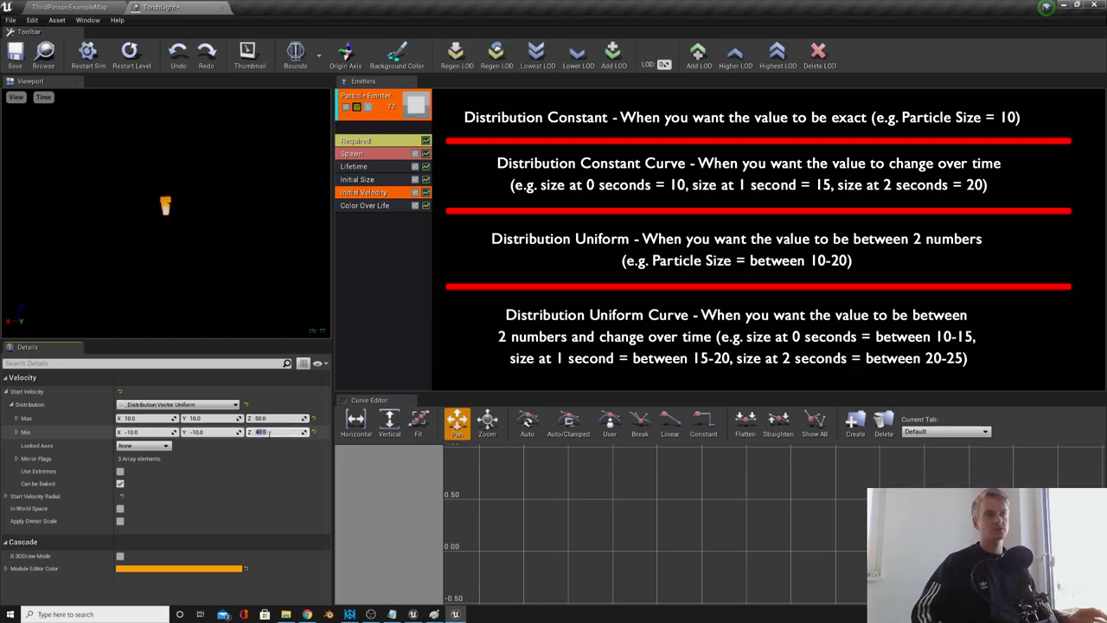
pyautogui.click(384, 258)
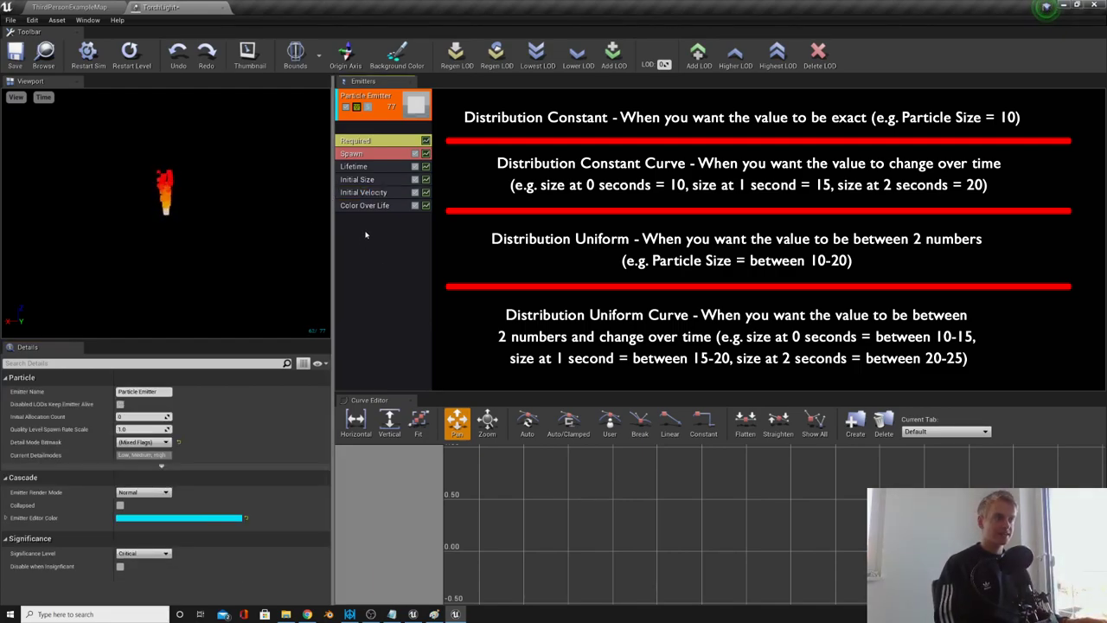
# Step: Add a Sphere location module to the particle emitter and set its Start Radius constant to 7
pyautogui.rightClick(365, 230)
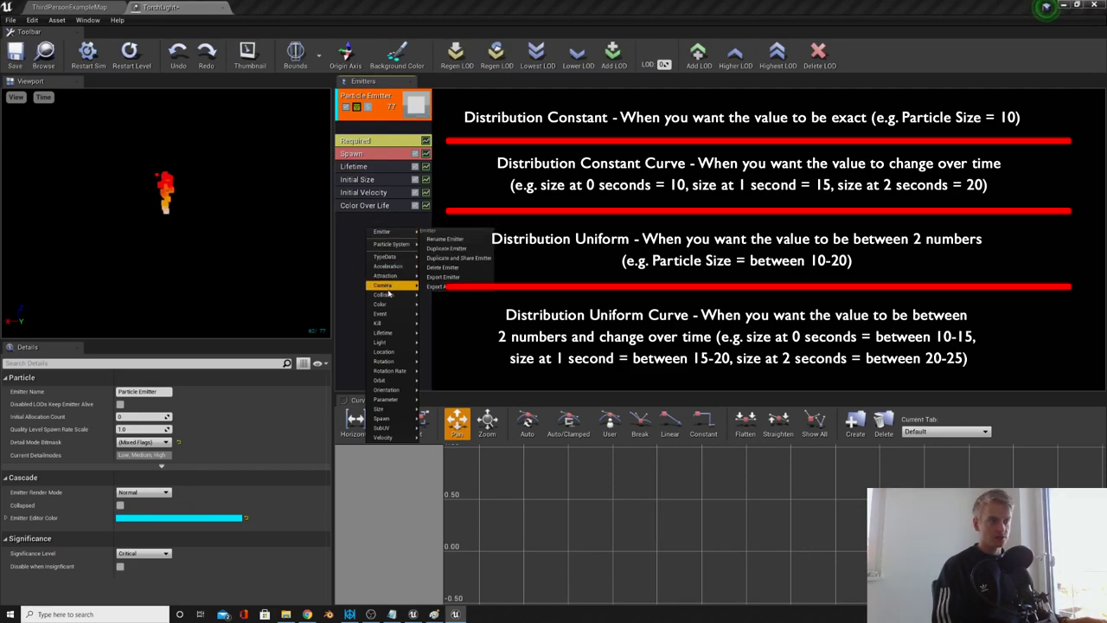
pyautogui.moveTo(395, 353)
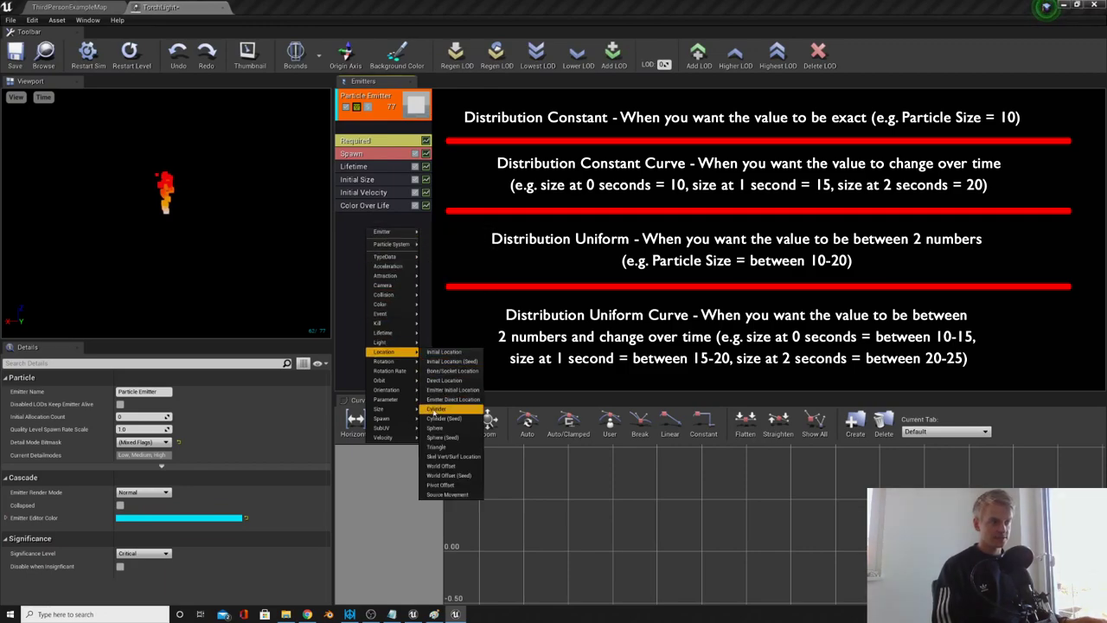
pyautogui.click(441, 429)
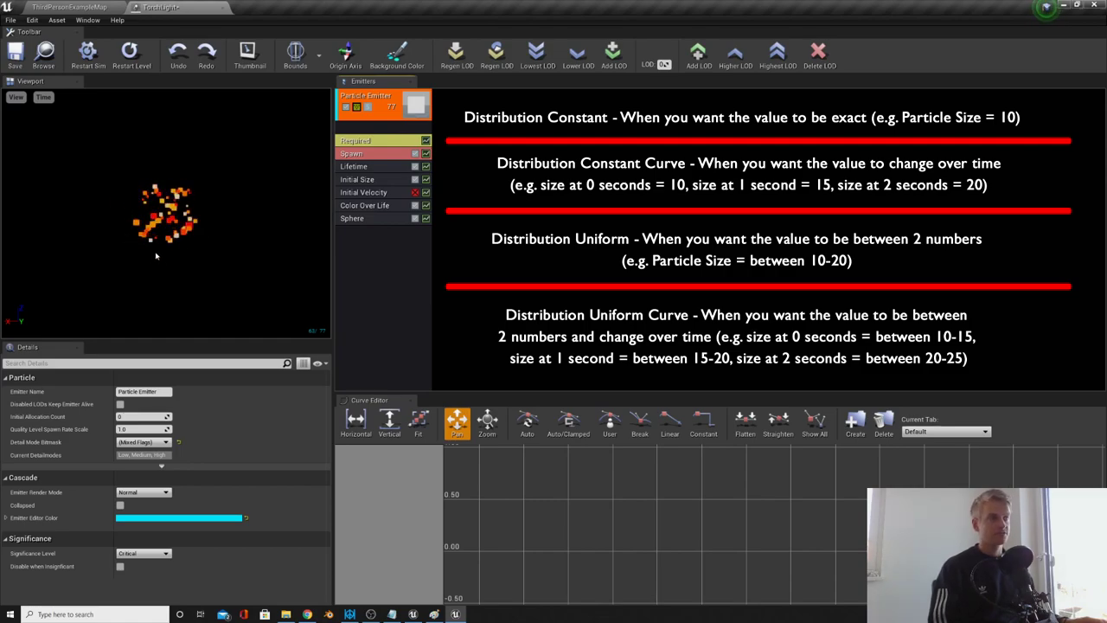
pyautogui.click(364, 219)
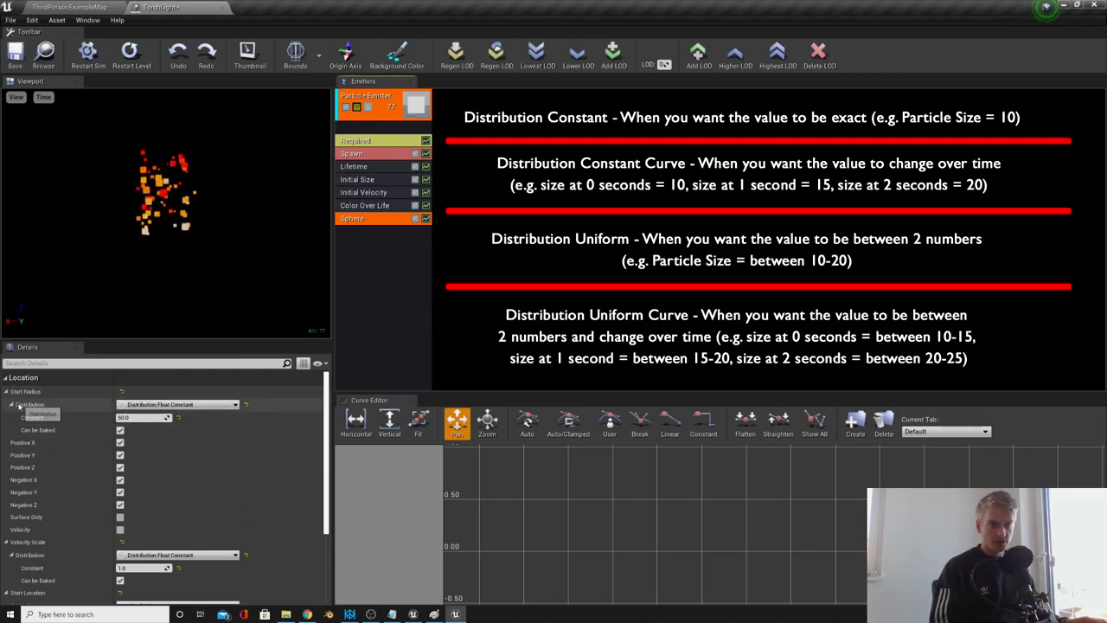
pyautogui.click(135, 419)
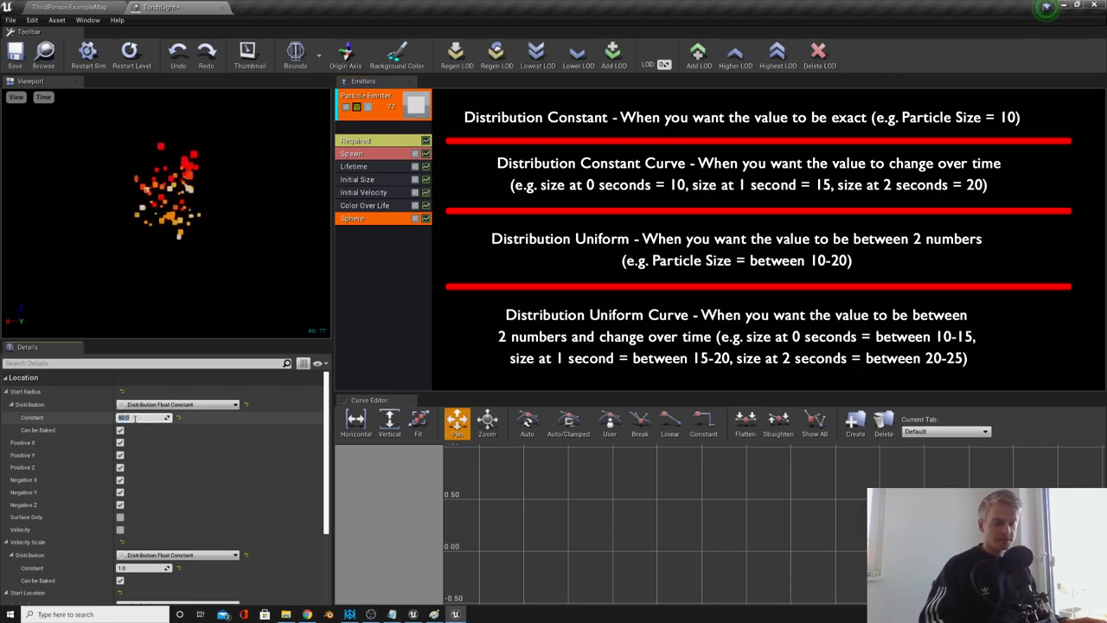
pyautogui.write('1')
pyautogui.press('Return')
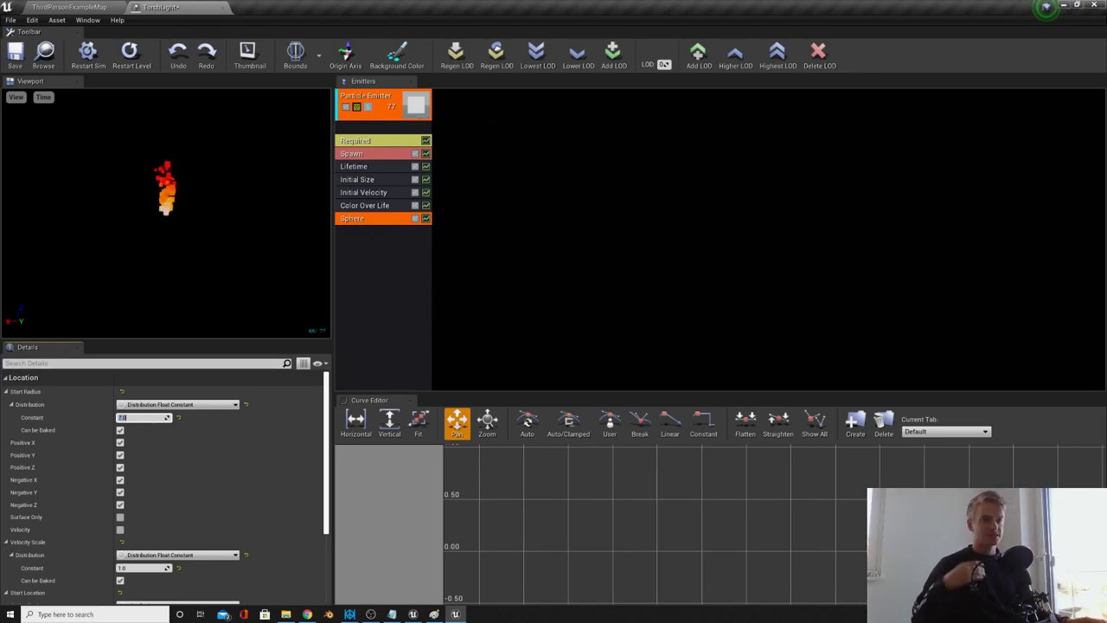
pyautogui.click(367, 225)
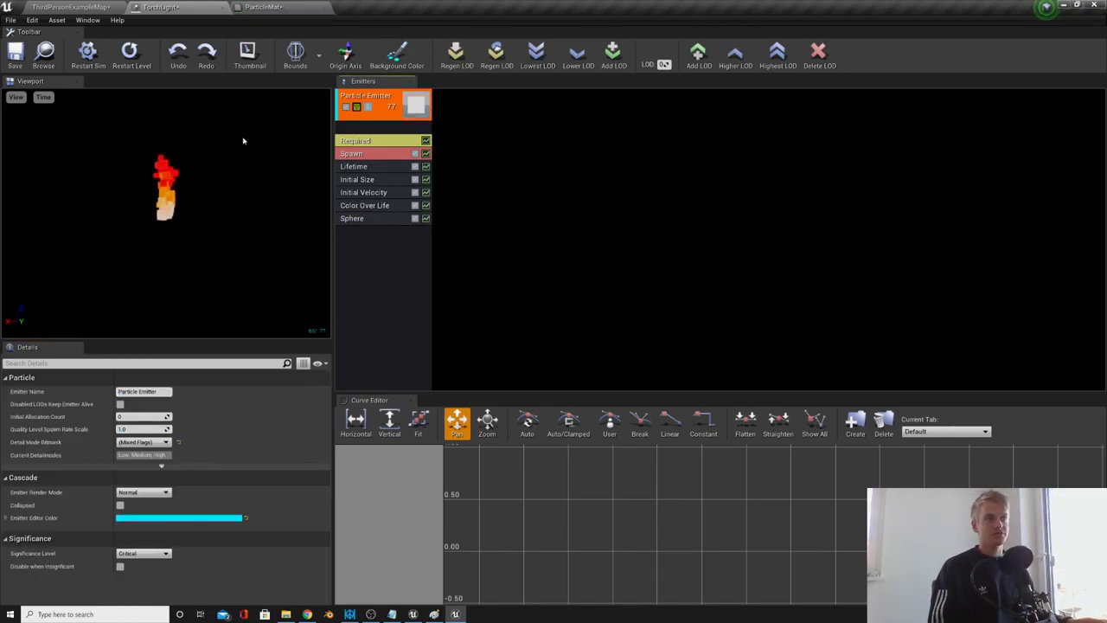
# Step: Connect the Particle Color node's alpha output to Opacity in ParticleMat, and return to the TorchLight particle system
pyautogui.click(282, 8)
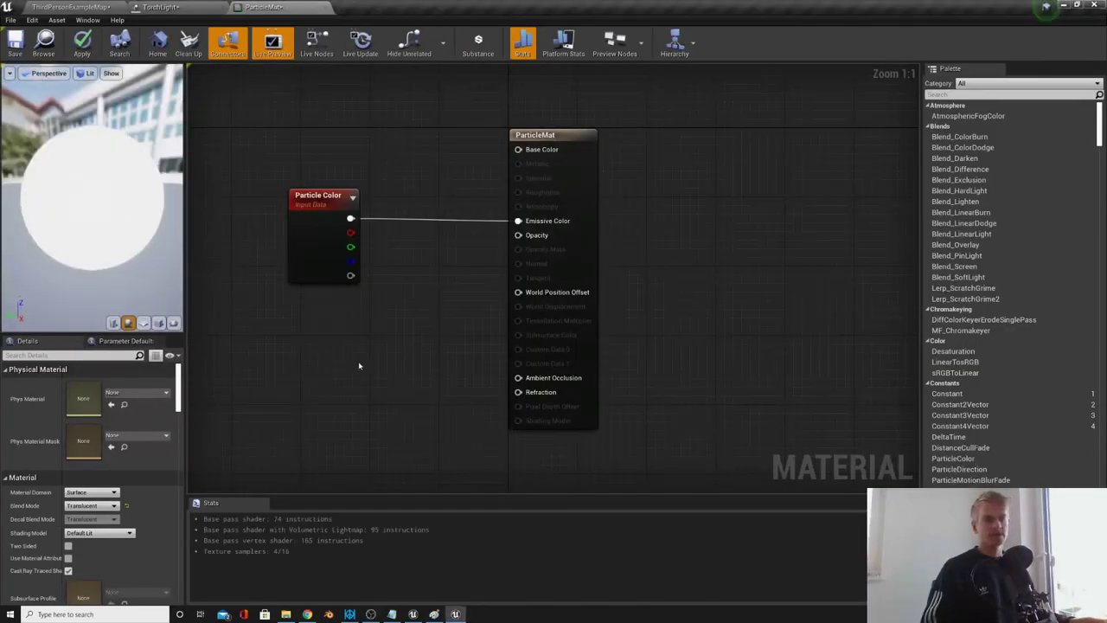
pyautogui.moveTo(350, 276); pyautogui.dragTo(519, 235)
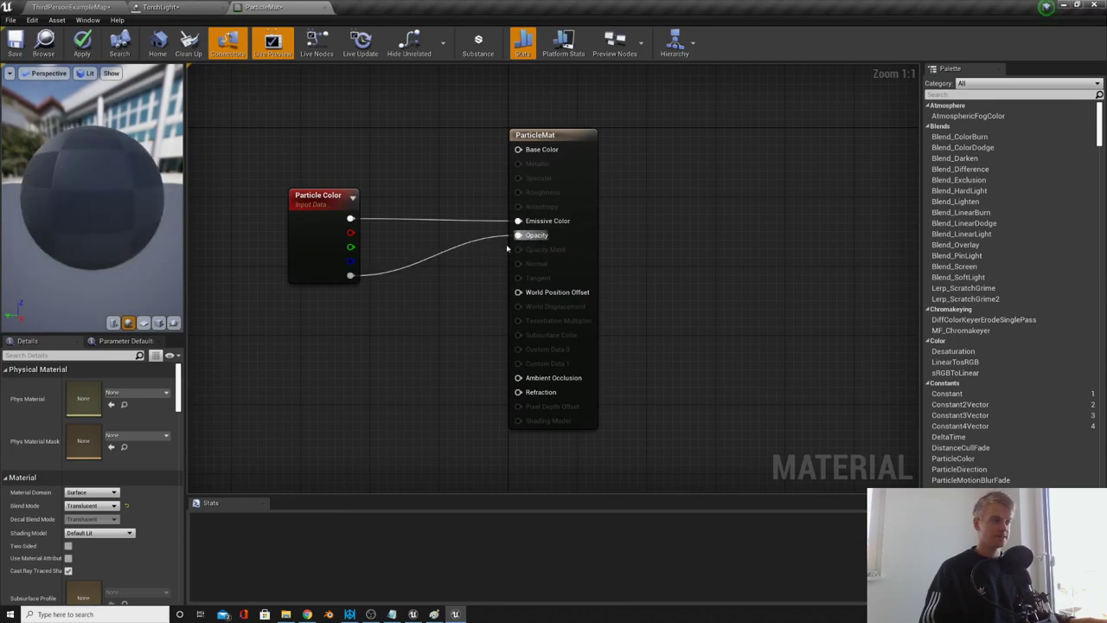
pyautogui.click(184, 12)
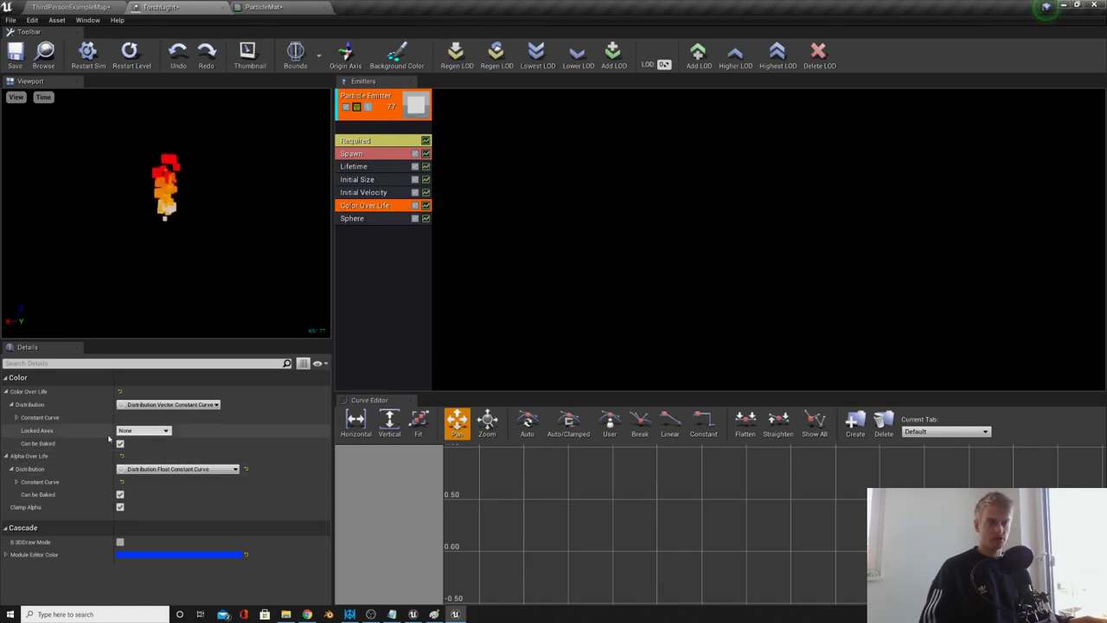
pyautogui.click(401, 281)
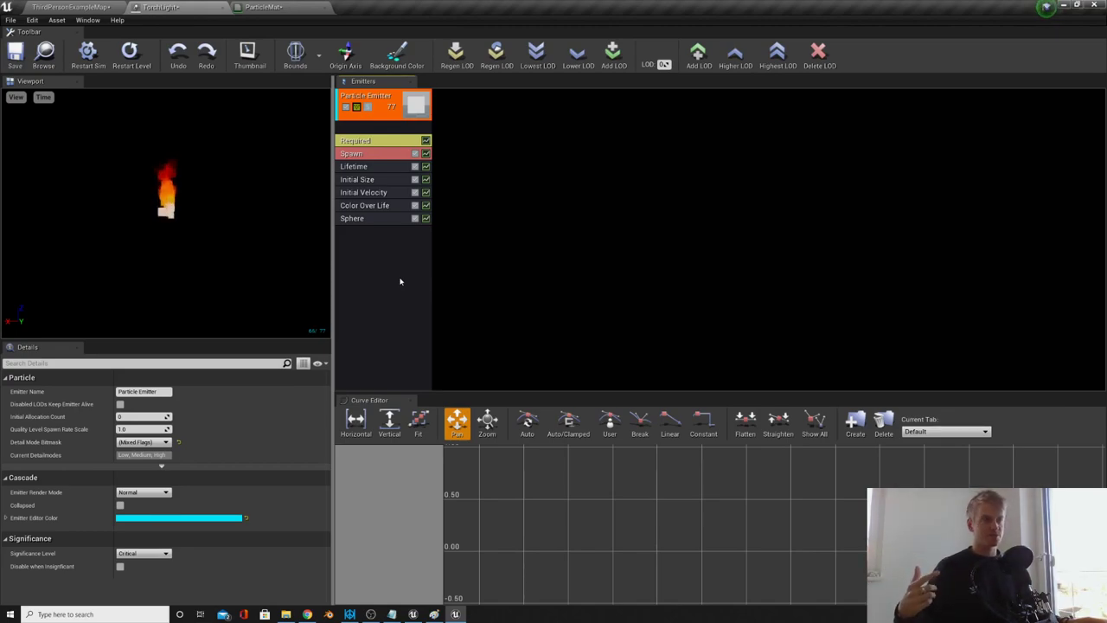
# Step: Examine the In Val and Out Val of both points in Color Over Life's Alpha Over Life curve
pyautogui.click(385, 207)
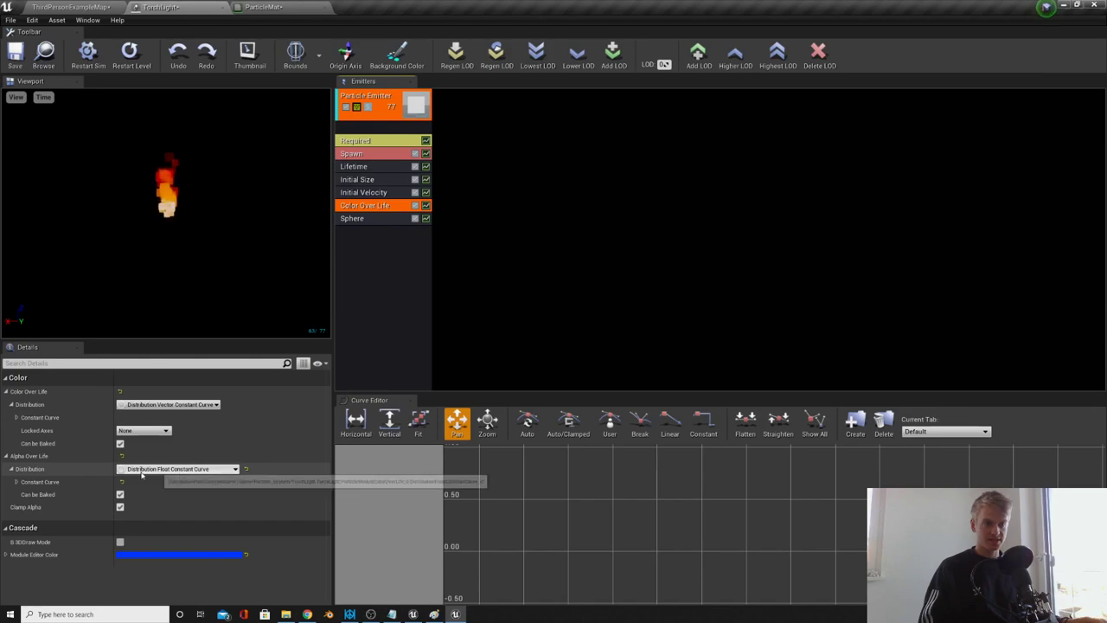
pyautogui.click(17, 483)
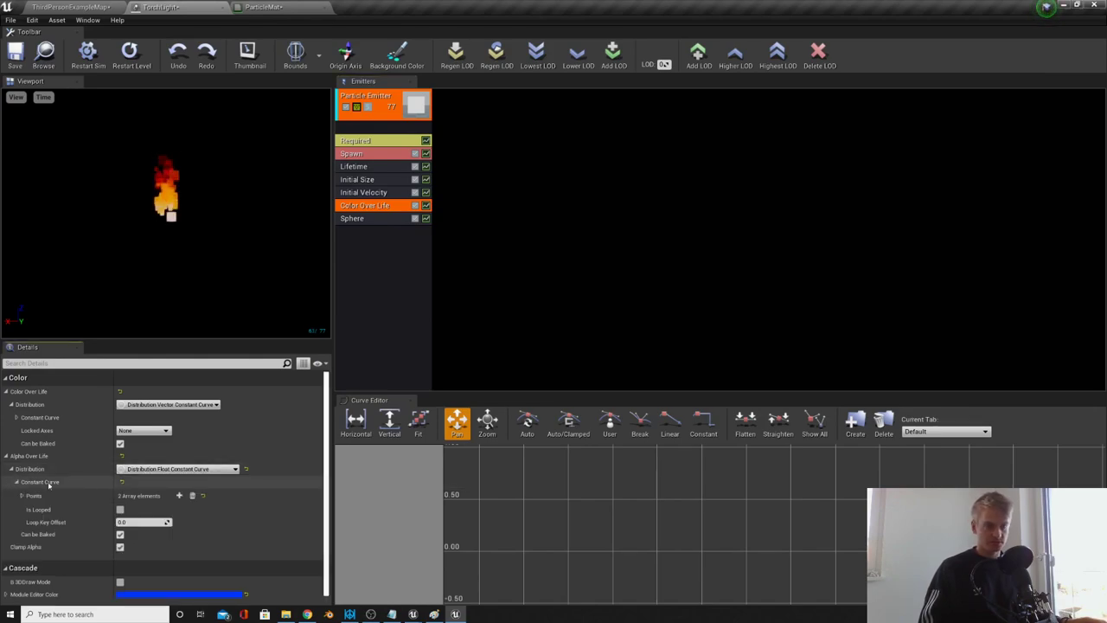
pyautogui.click(22, 496)
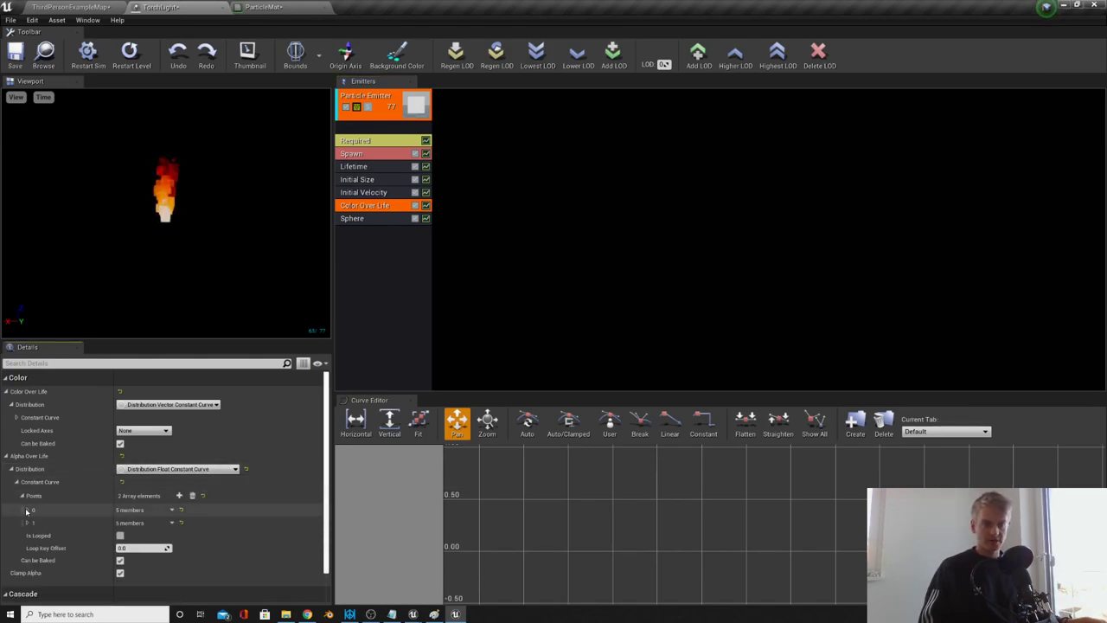
pyautogui.click(26, 511)
pyautogui.scroll(-1, 27, 528)
pyautogui.click(27, 553)
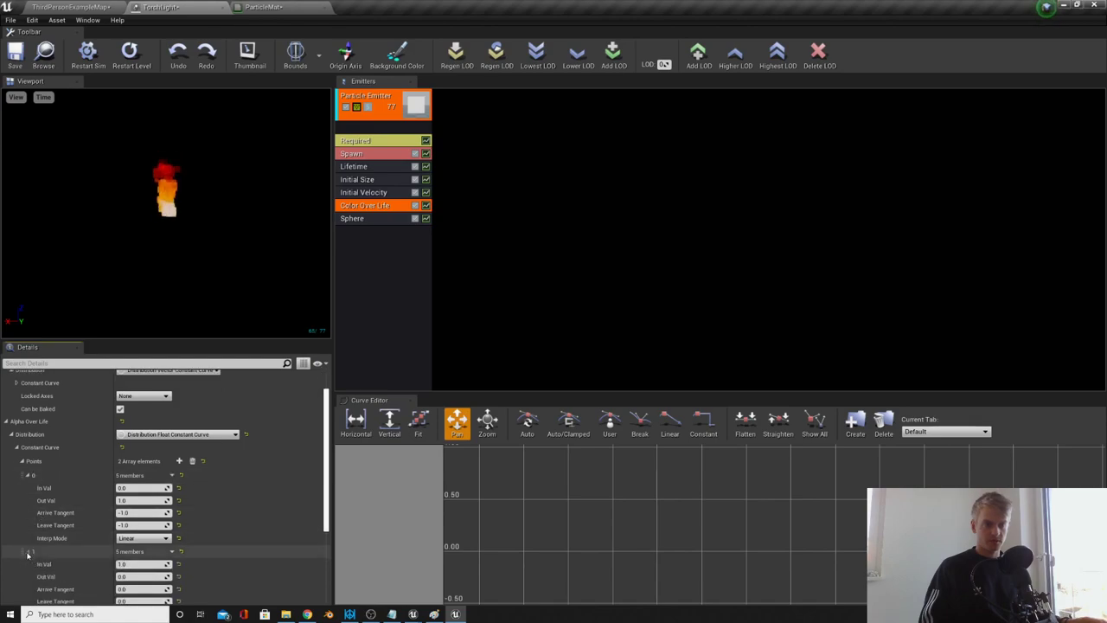
pyautogui.scroll(-1, 70, 519)
pyautogui.click(141, 453)
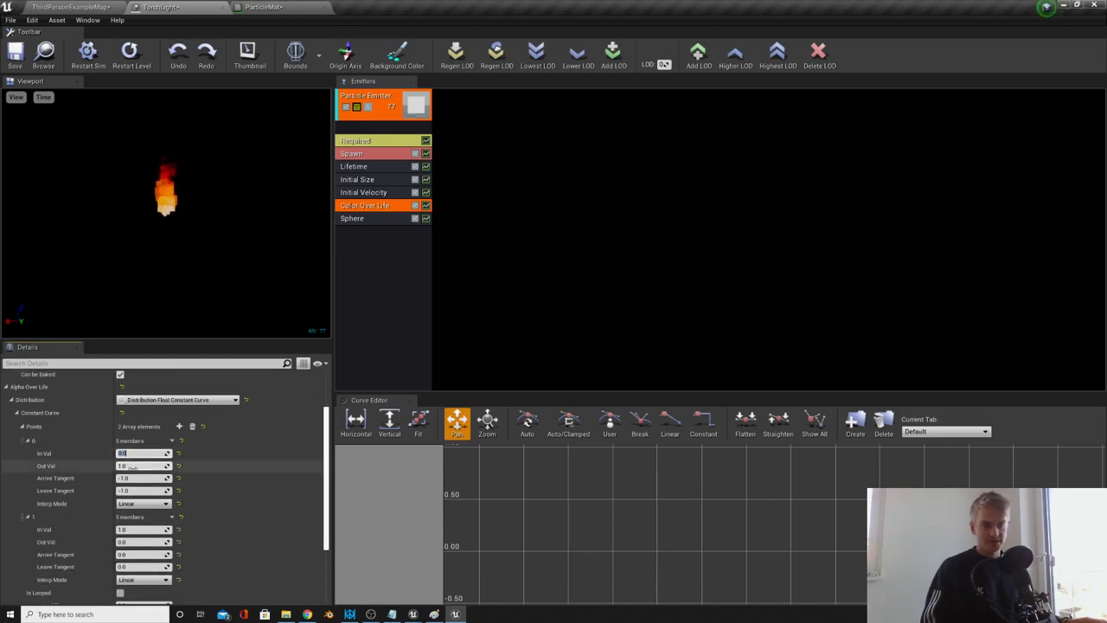
pyautogui.scroll(-1, 132, 467)
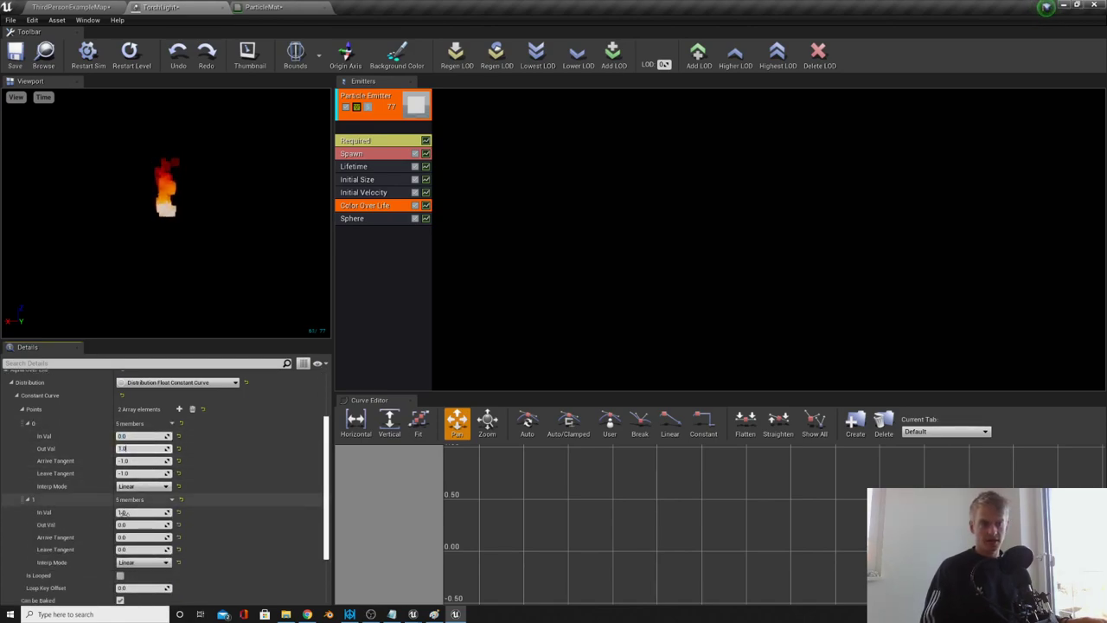
pyautogui.click(137, 512)
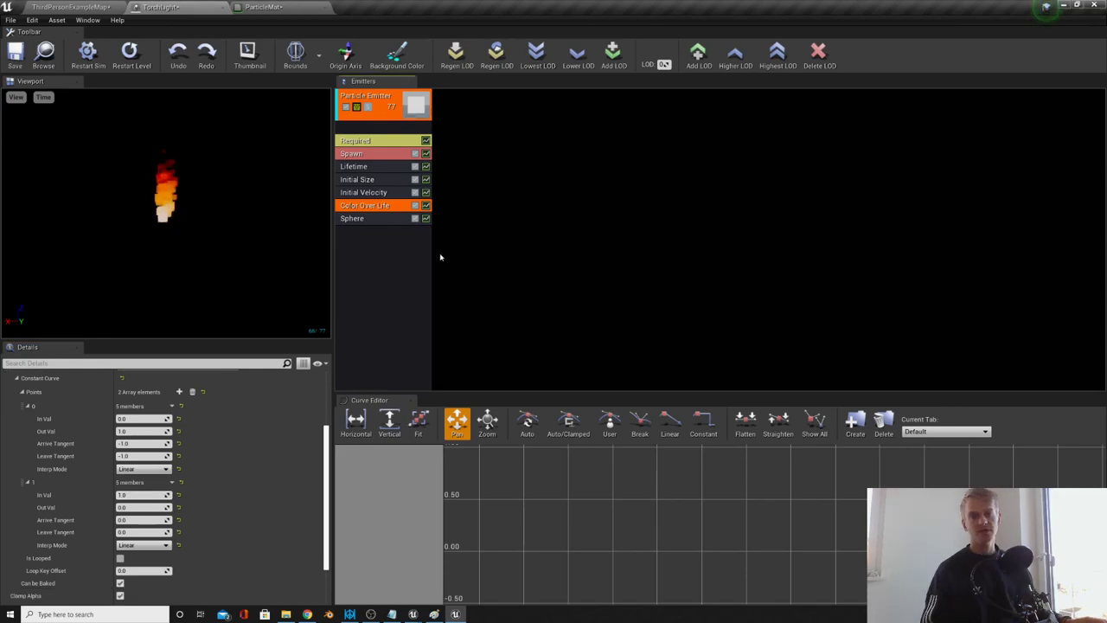
# Step: Review ParticleMat's node connections and the TorchLight emitter's Lifetime settings
pyautogui.click(285, 8)
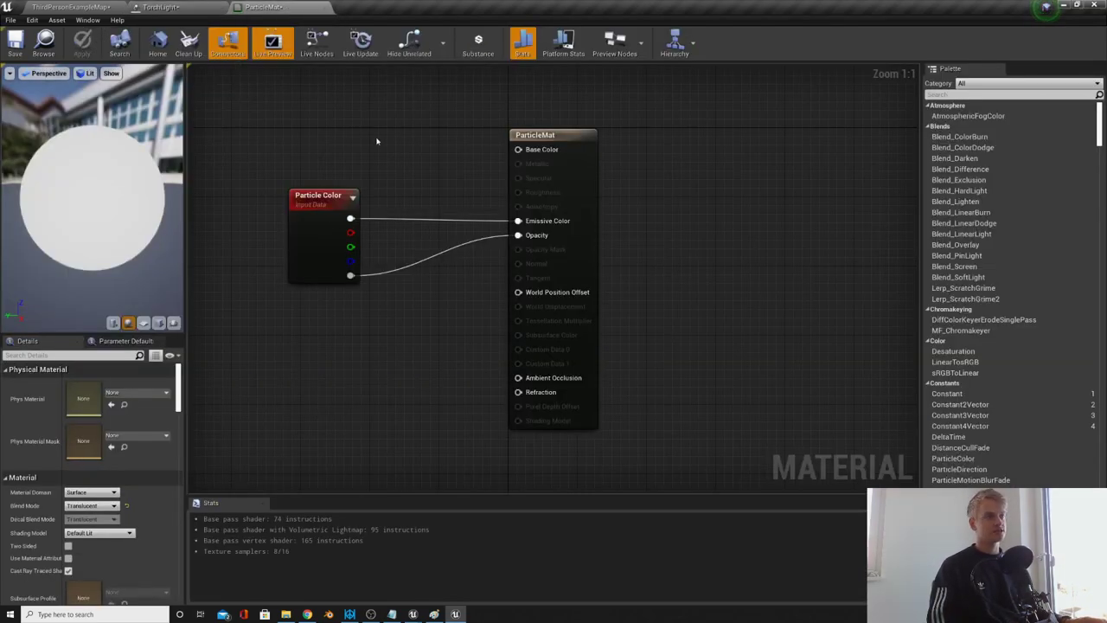
pyautogui.click(164, 7)
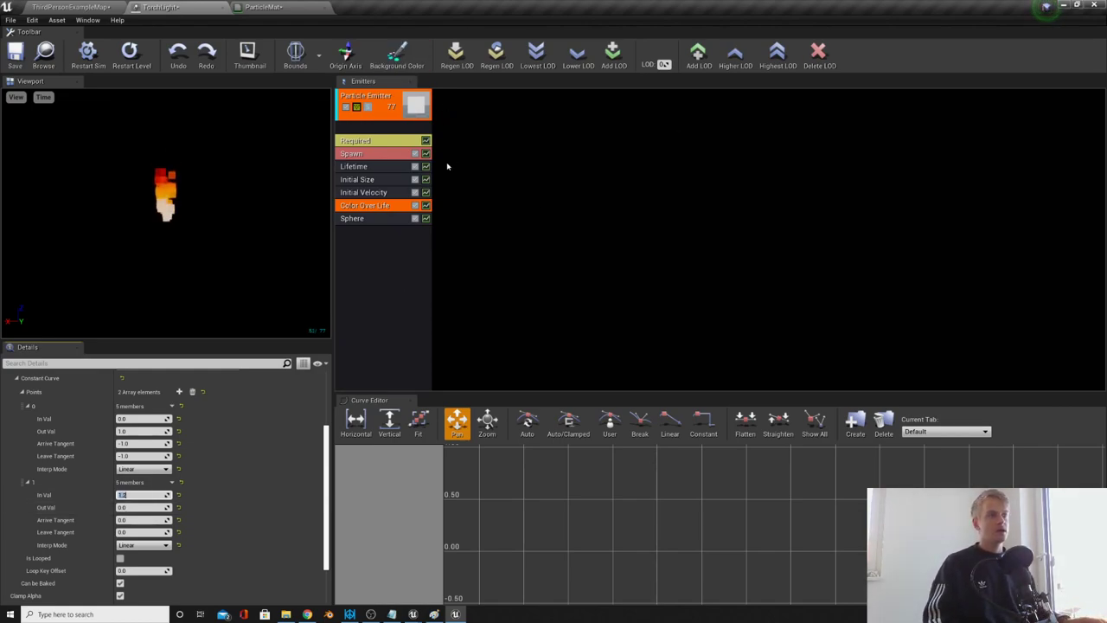
pyautogui.click(394, 167)
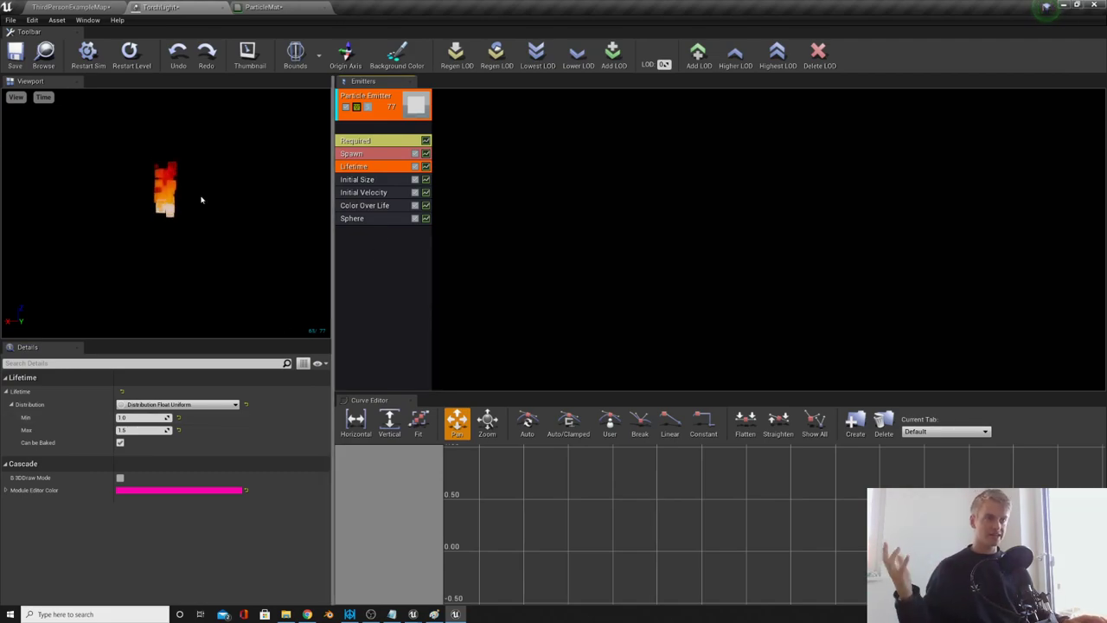
pyautogui.click(360, 294)
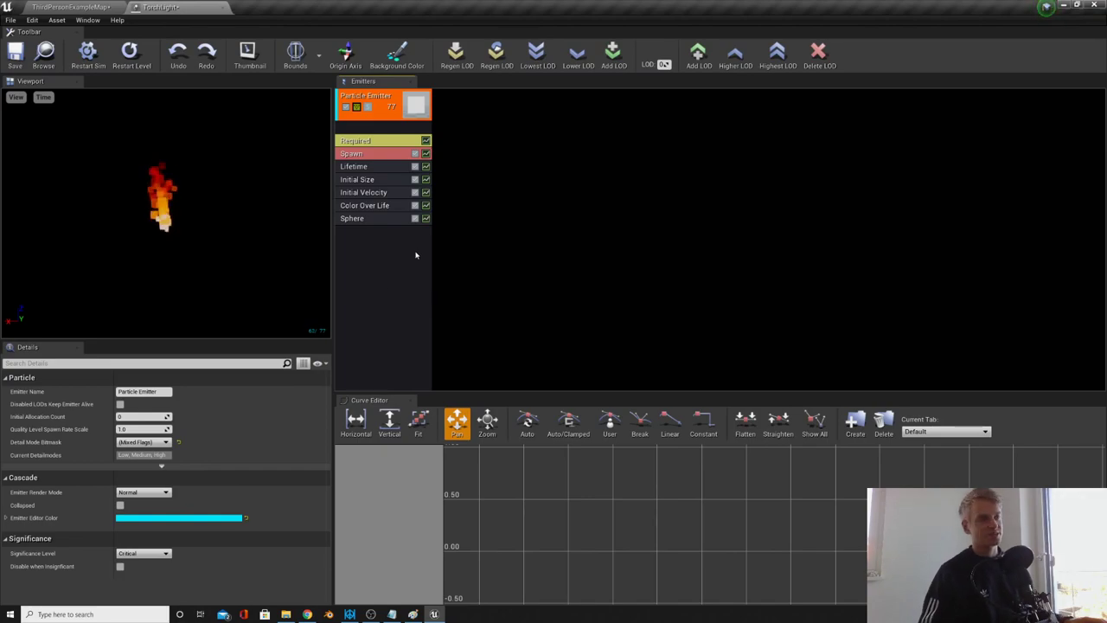
# Step: Place the TorchLight particle system on the torch head in the ThirdPersonExampleMap level
pyautogui.click(78, 7)
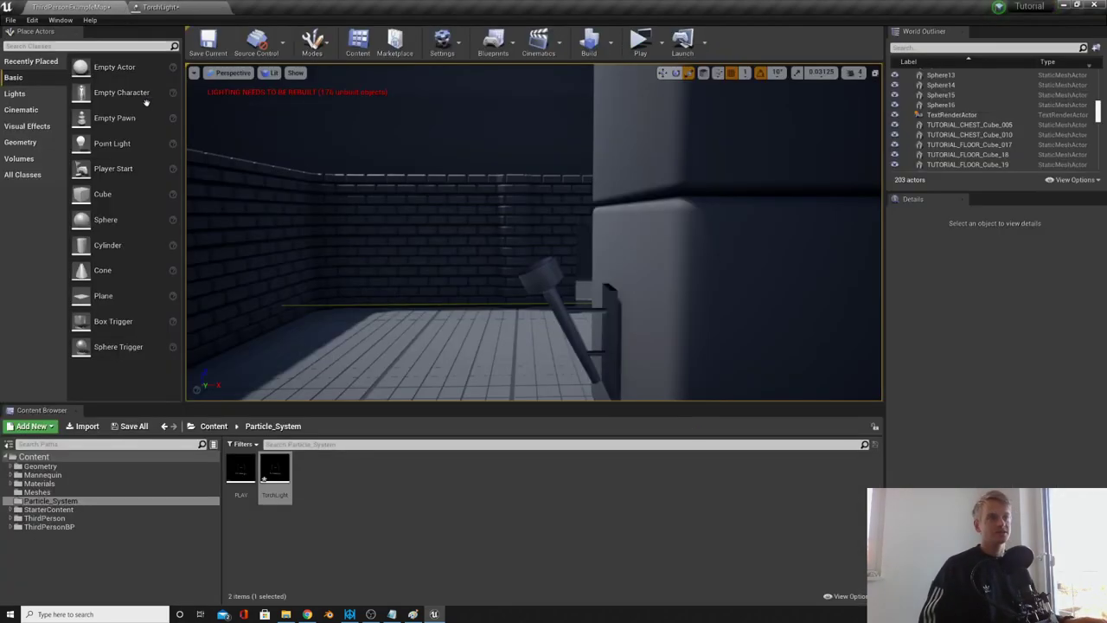
pyautogui.moveTo(275, 471); pyautogui.dragTo(508, 259)
pyautogui.moveTo(391, 283)
pyautogui.mouseDown(button='right')
pyautogui.moveTo(411, 281)
pyautogui.moveTo(381, 279)
pyautogui.moveTo(441, 277)
pyautogui.moveTo(402, 277)
pyautogui.mouseUp(button='right')
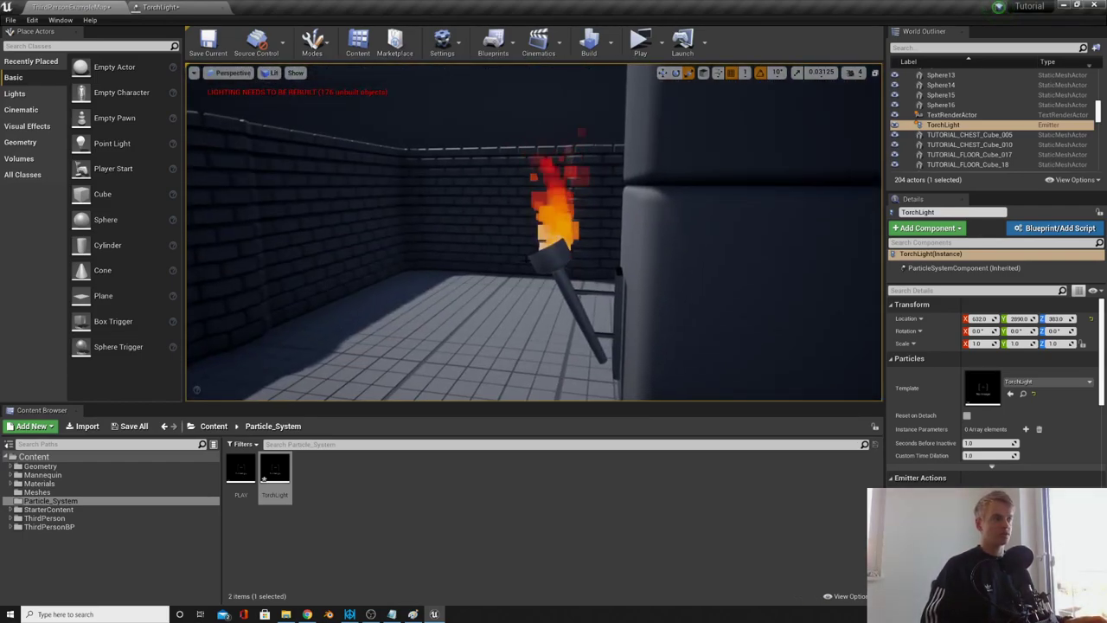
# Step: Set TorchLight's Initial Velocity Max to 5 for X and Y and 30 for Z
pyautogui.click(158, 7)
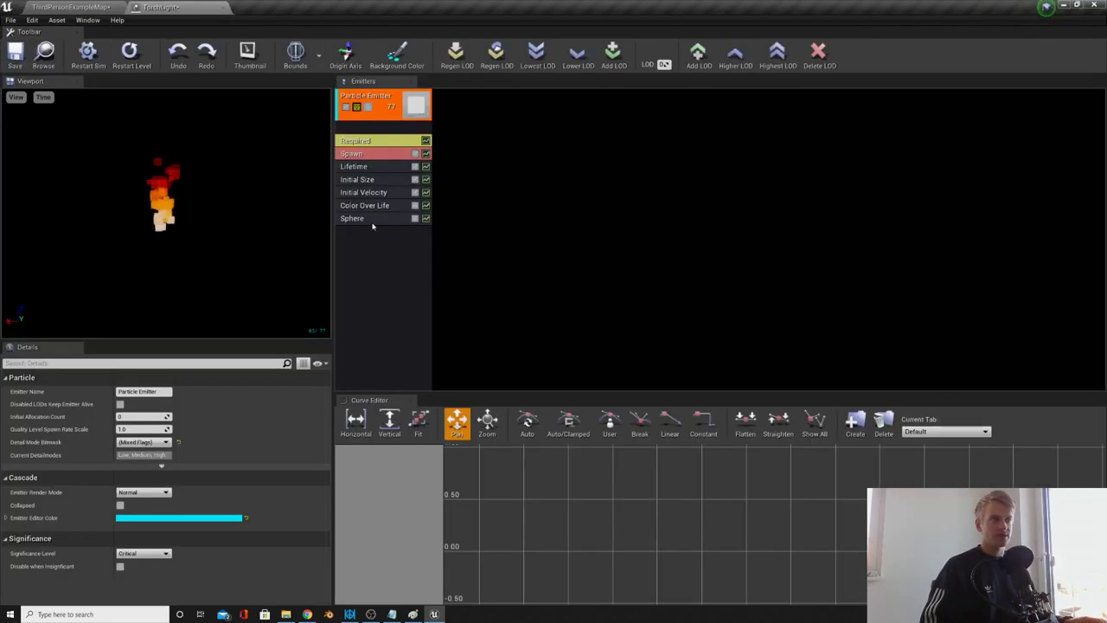
pyautogui.click(364, 192)
pyautogui.click(147, 418)
pyautogui.write('5')
pyautogui.press('Tab')
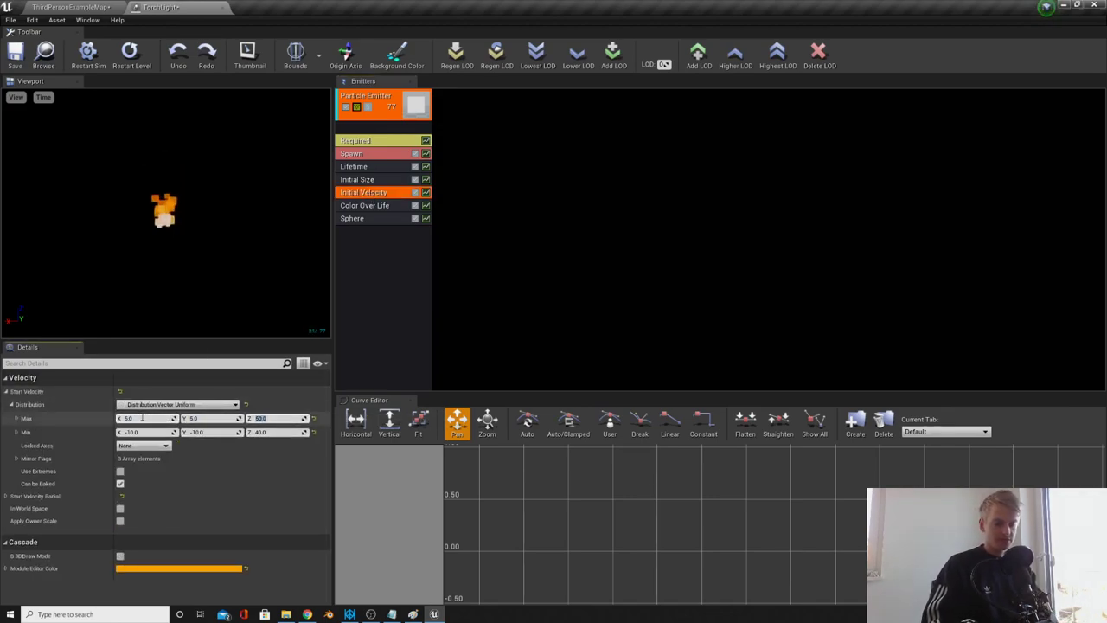
pyautogui.write('30')
pyautogui.press('Tab')
# Step: Set the Initial Velocity Min to -5 for X and Y and 25 for Z, and frame the flame in the level
pyautogui.press('Tab')
pyautogui.write('-5')
pyautogui.press('Tab')
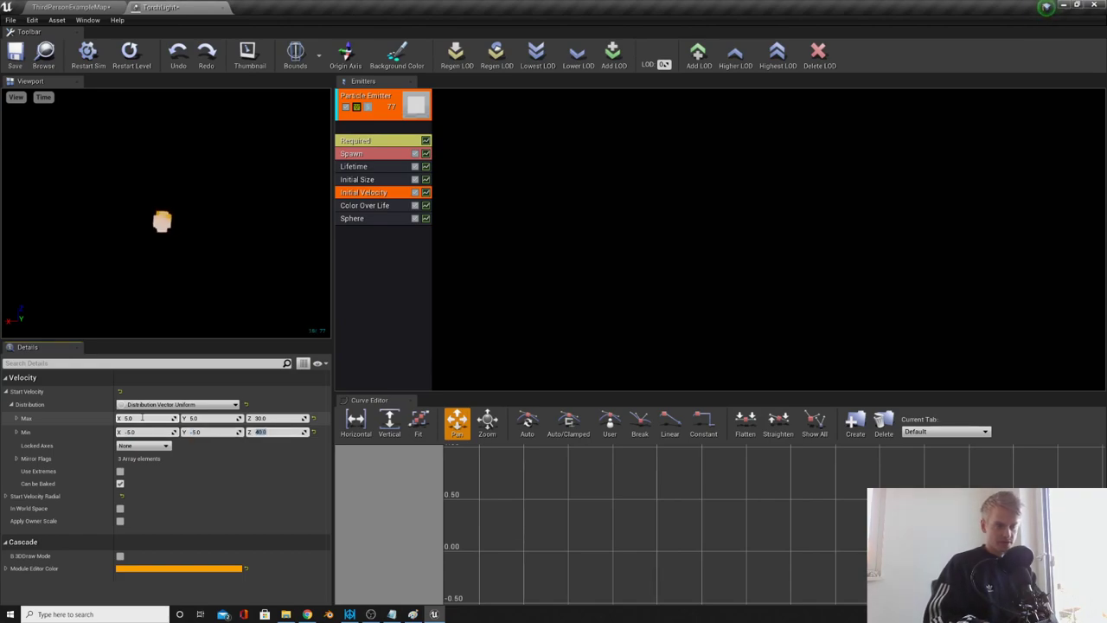
pyautogui.write('25')
pyautogui.press('Return')
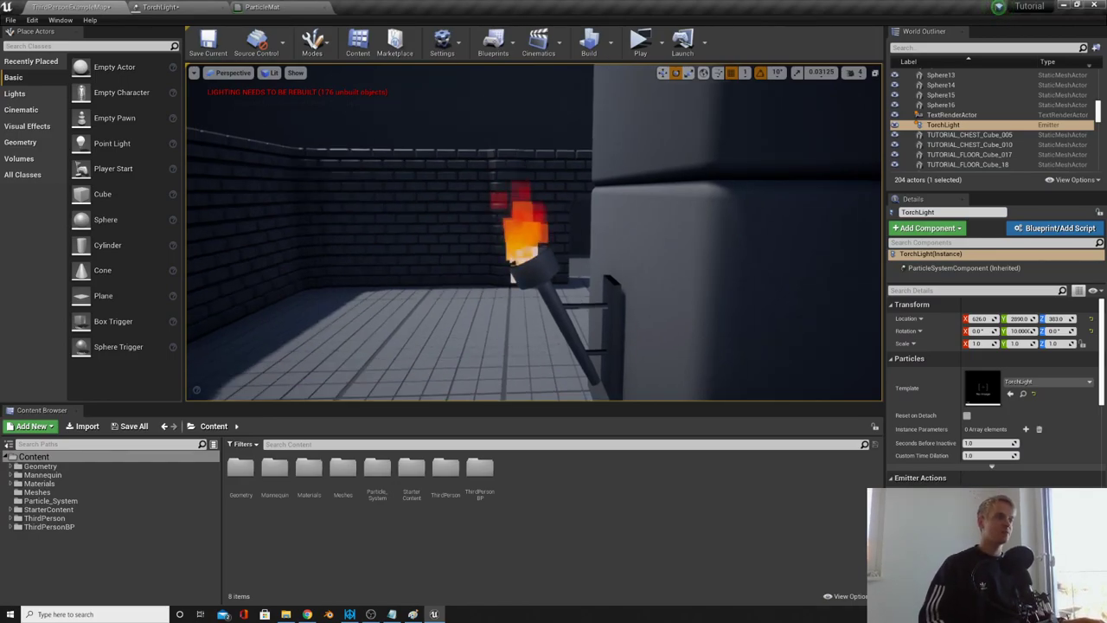
pyautogui.press('f')
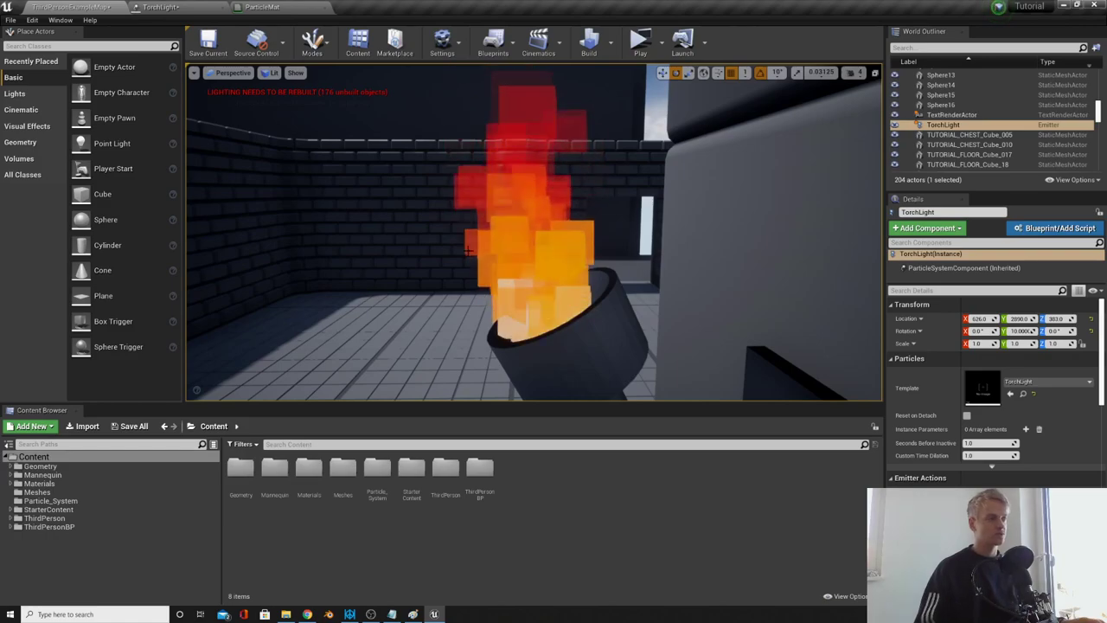
# Step: Examine the print material's Texture Sample alpha connection to Opacity and the eye_of_horus-png texture's transparency
pyautogui.click(286, 7)
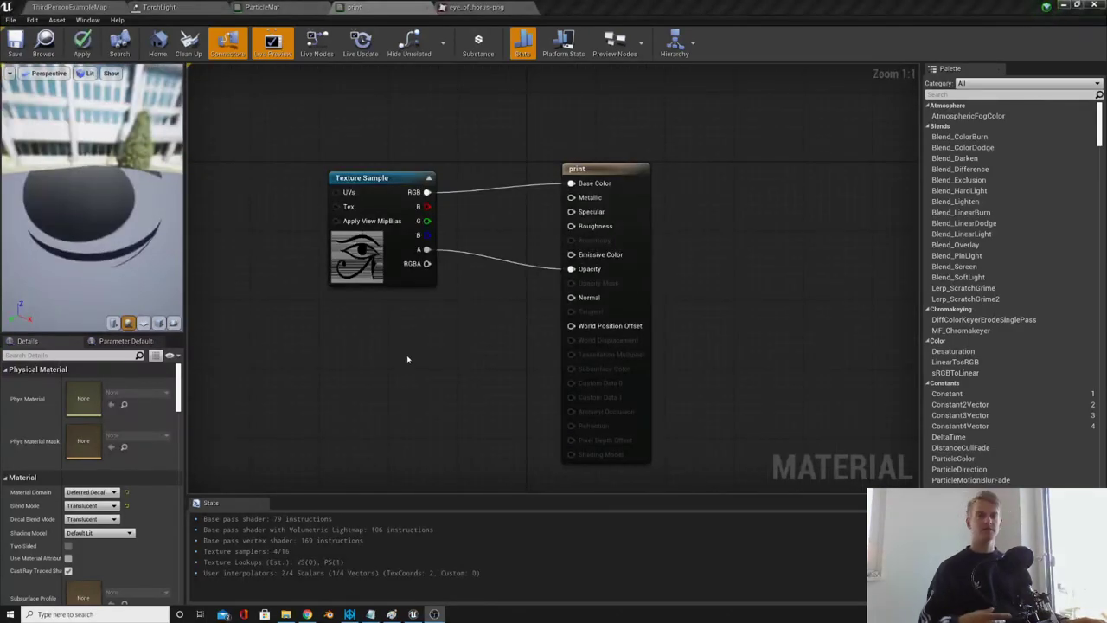
pyautogui.moveTo(434, 296); pyautogui.dragTo(300, 130)
pyautogui.moveTo(426, 250); pyautogui.dragTo(569, 270)
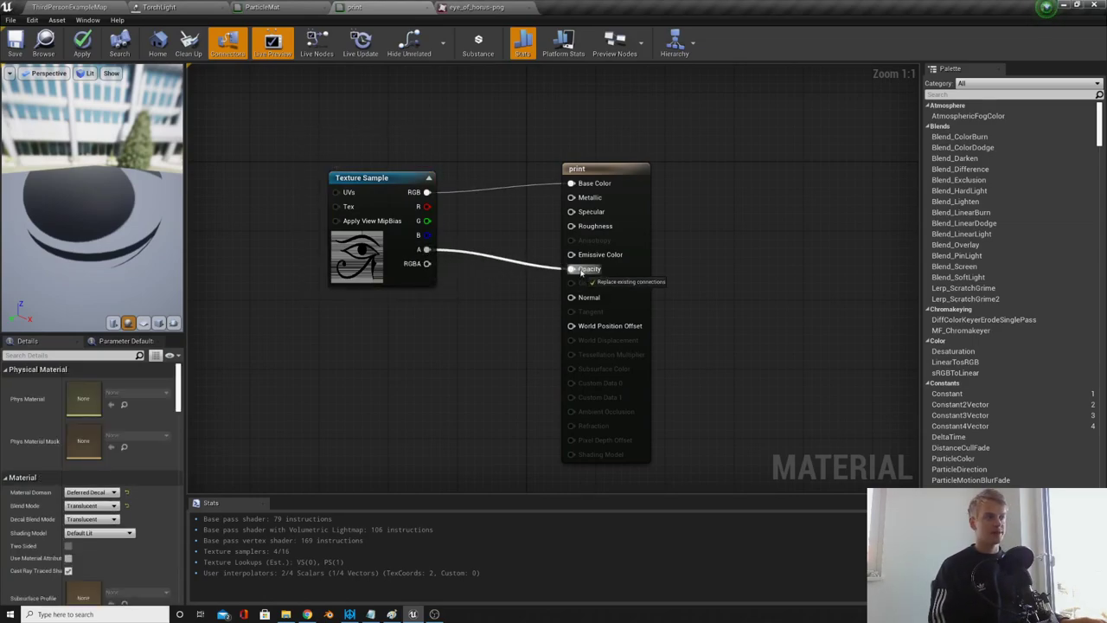
pyautogui.click(474, 7)
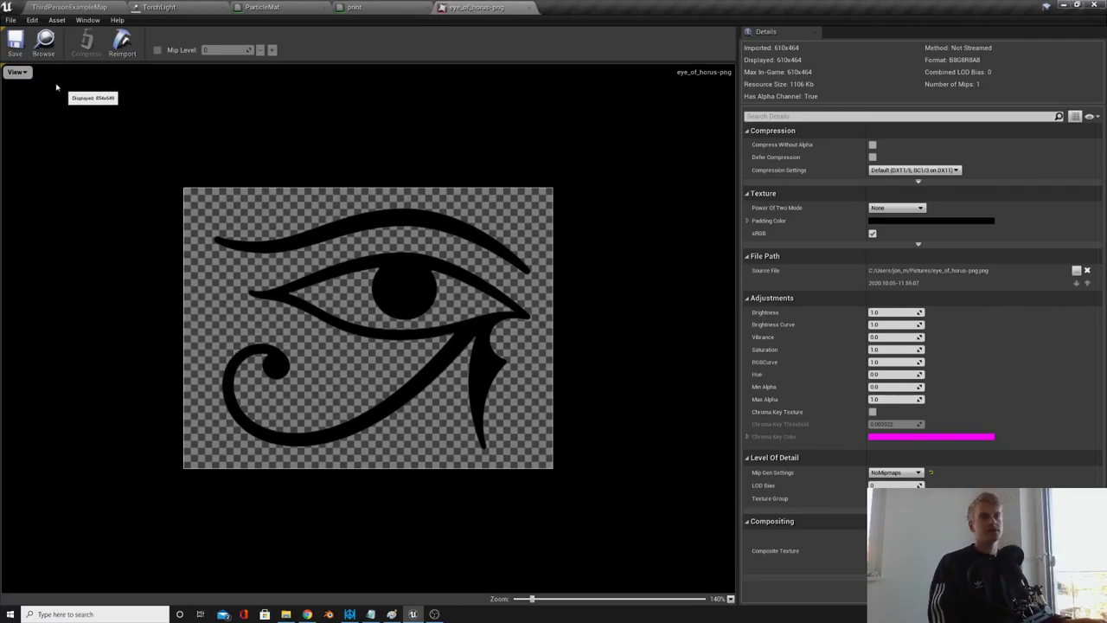
pyautogui.click(18, 73)
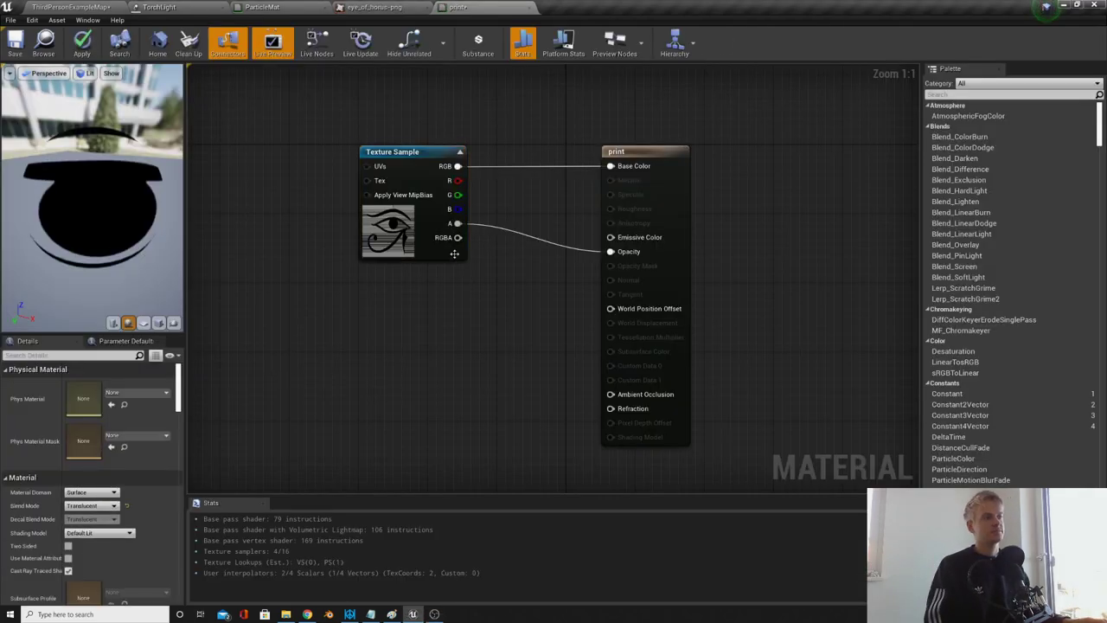
pyautogui.moveTo(457, 223); pyautogui.dragTo(610, 251)
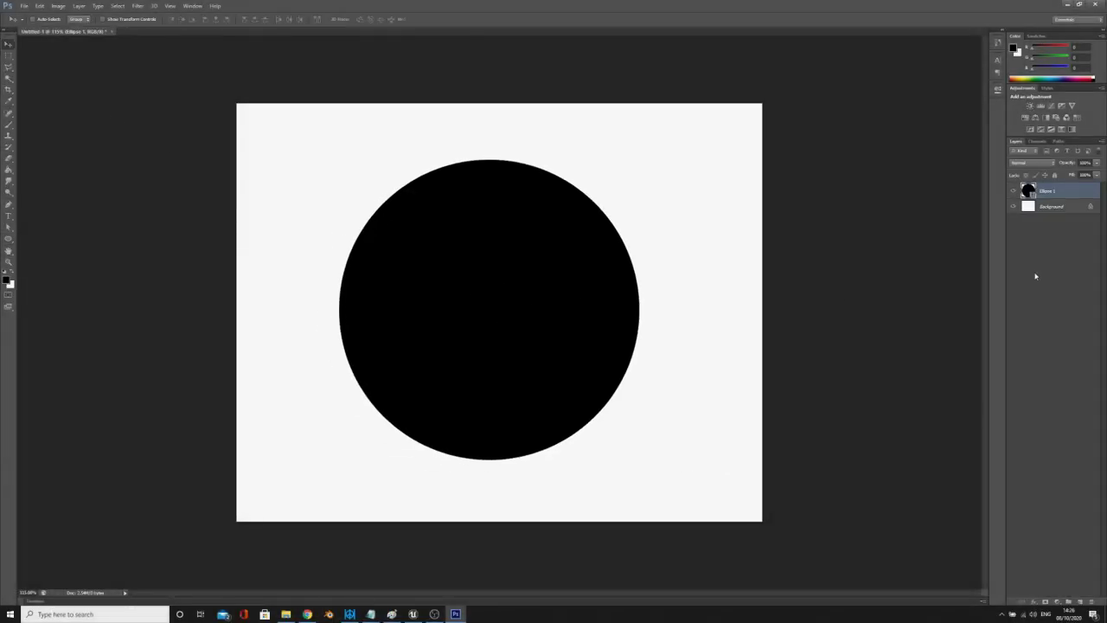
# Step: Switch to Photoshop and delete the white Background layer behind the black circle
pyautogui.doubleClick(1069, 211)
pyautogui.press('Return')
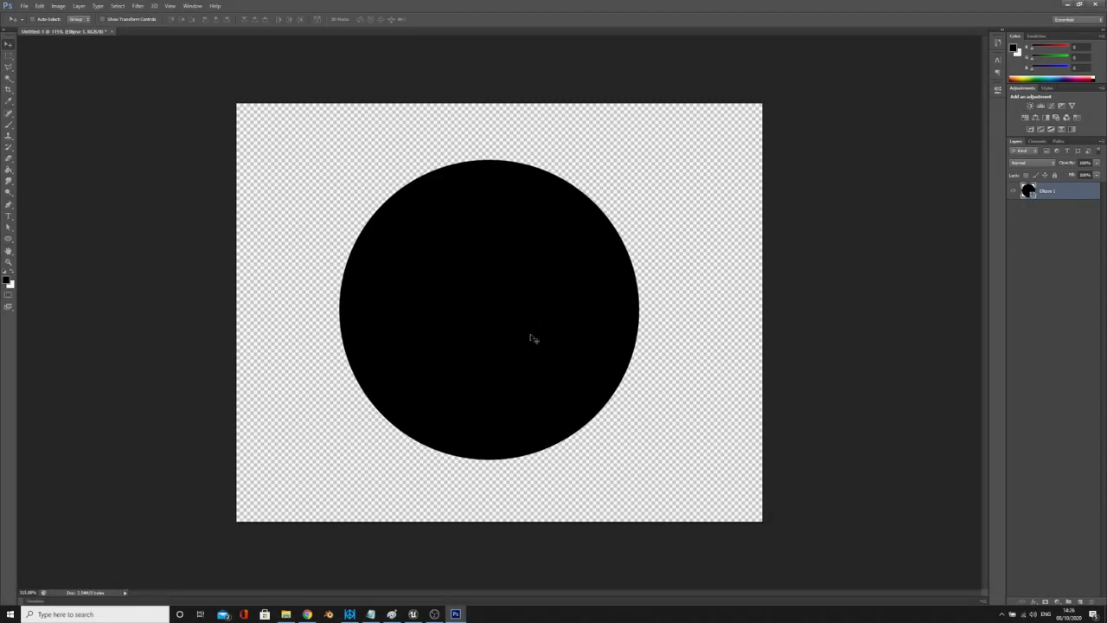
# Step: Save the circle image with its transparent background, switch to Unreal Engine and open the project's Textures folder
pyautogui.click(24, 6)
pyautogui.click(52, 112)
pyautogui.click(638, 265)
pyautogui.click(618, 378)
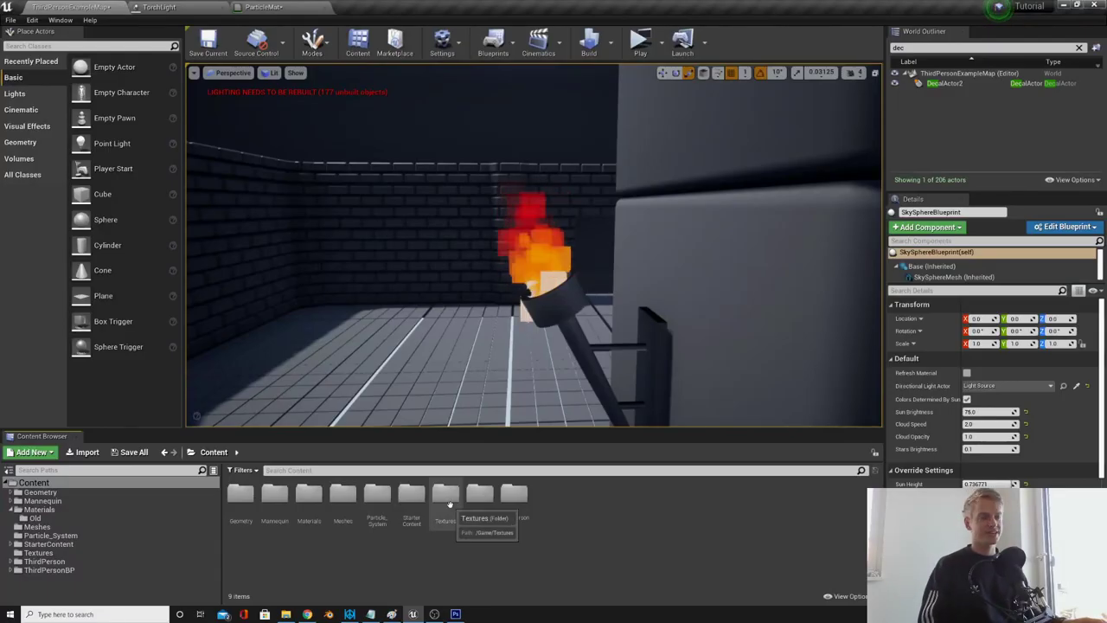
pyautogui.doubleClick(447, 500)
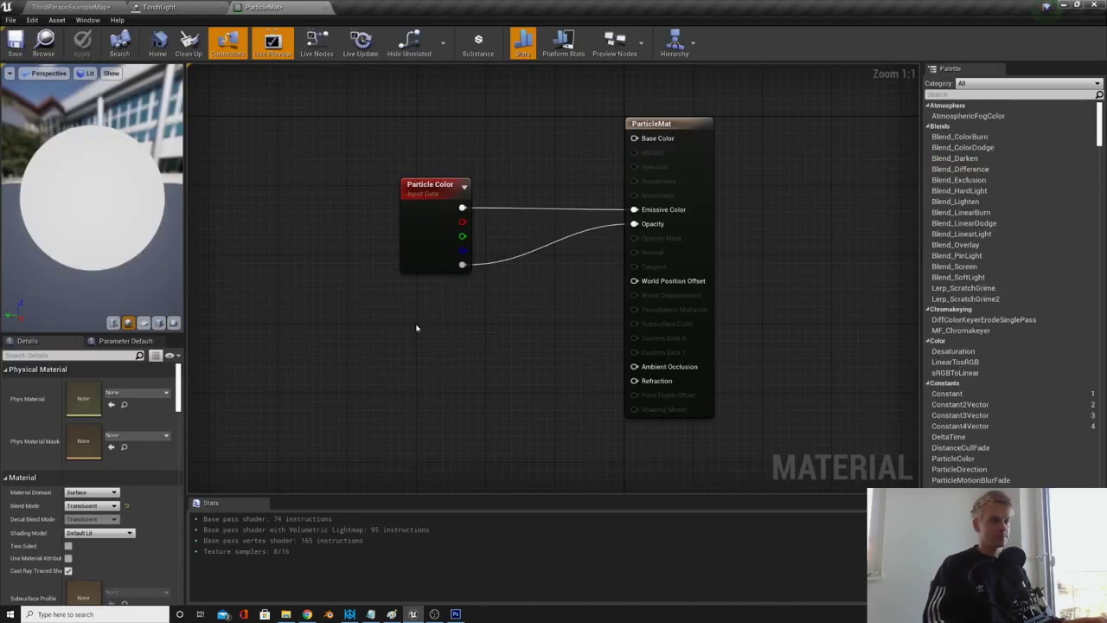
# Step: Add a Texture Sample using the CIRCLE_NOBG texture to ParticleMat and connect its alpha output to Opacity
pyautogui.click(416, 327)
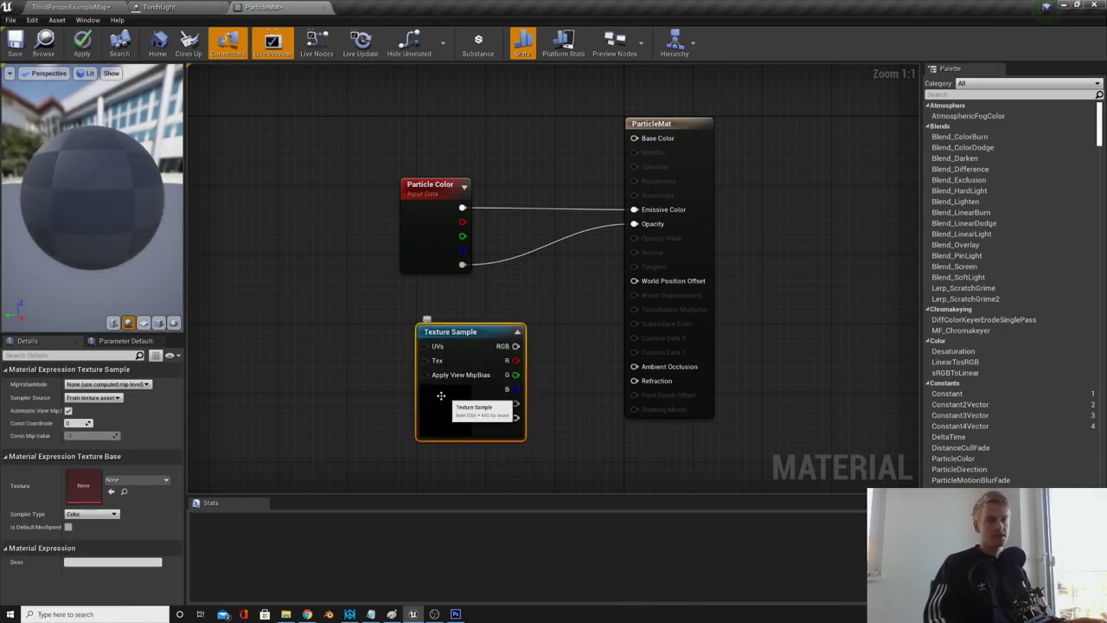
pyautogui.click(138, 481)
pyautogui.write('c')
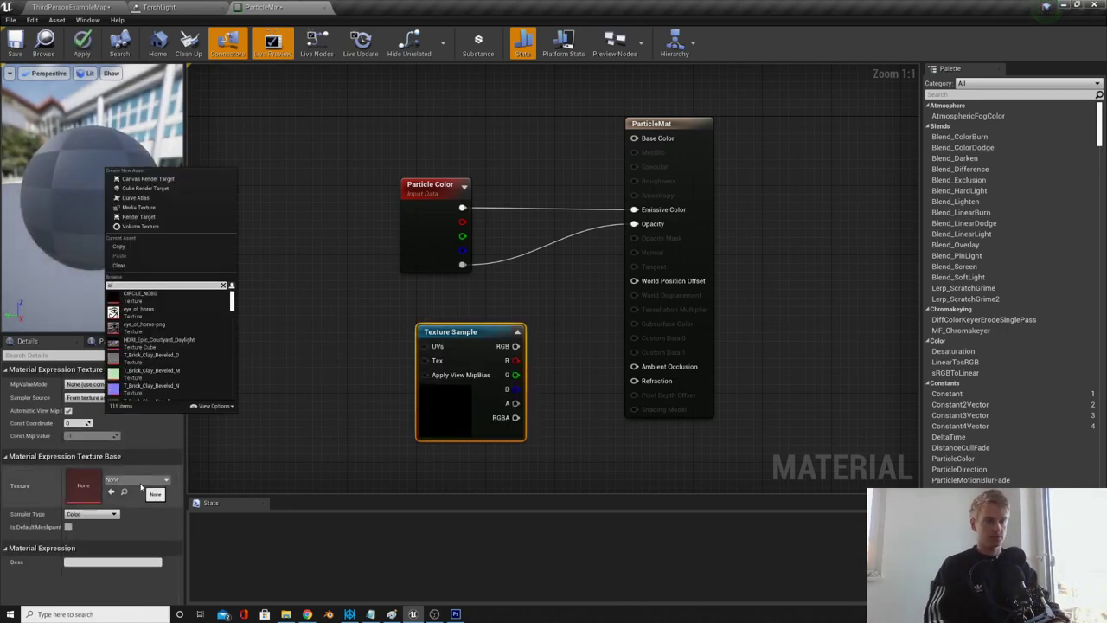
pyautogui.write('ircle')
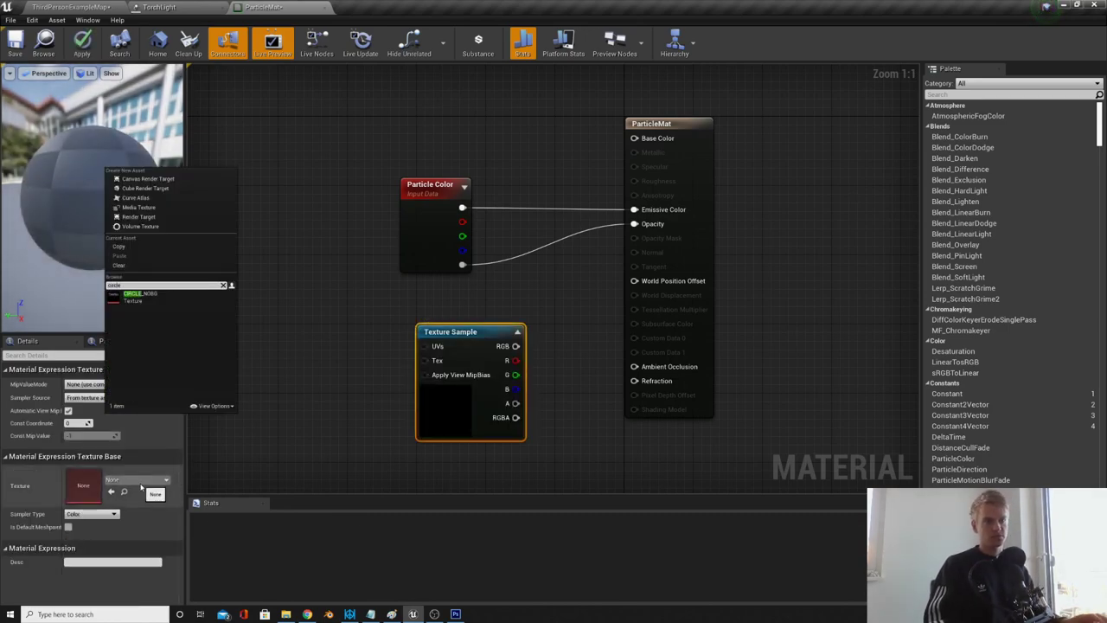
pyautogui.click(138, 293)
pyautogui.click(511, 449)
pyautogui.moveTo(481, 378); pyautogui.dragTo(635, 224)
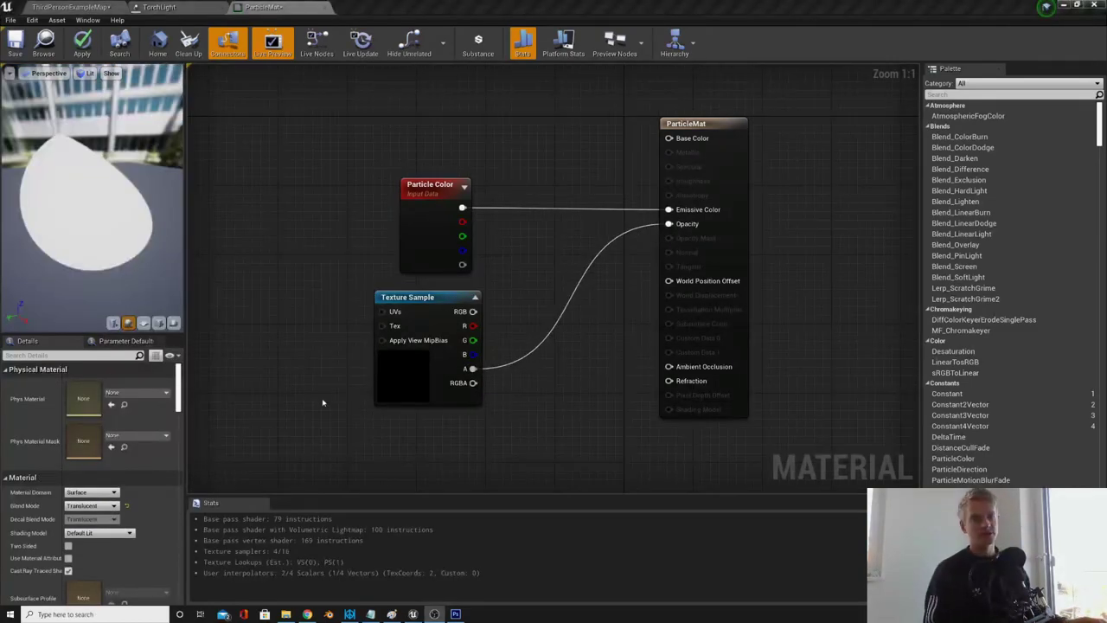
# Step: Examine the circle texture's effect in the material preview, on the torch flame in the level and in the TorchLight particle system
pyautogui.click(408, 381)
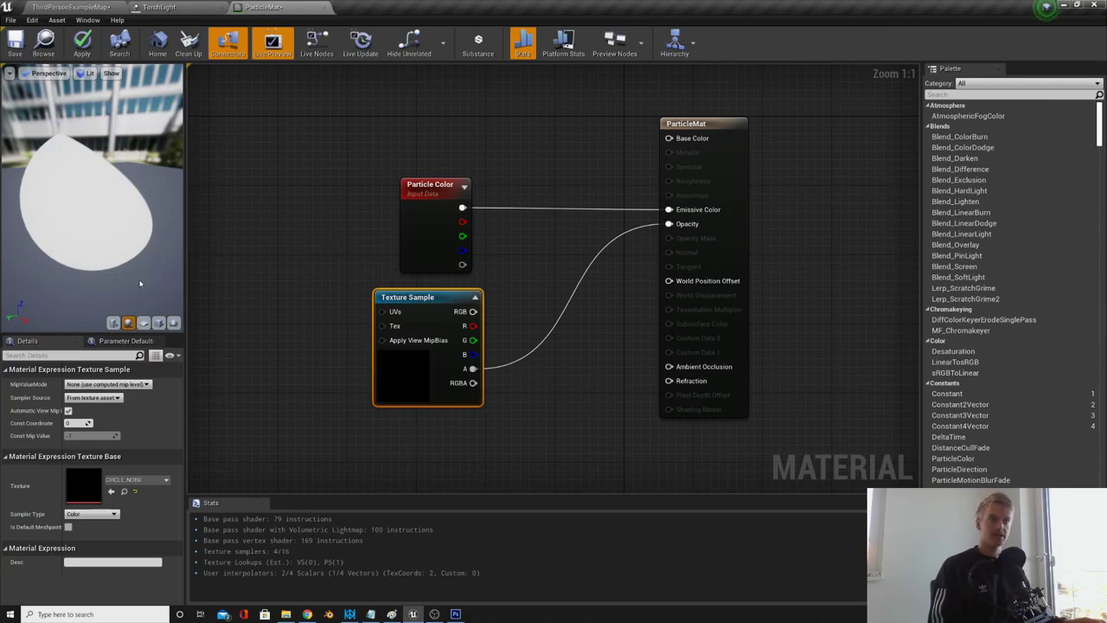
pyautogui.moveTo(72, 215); pyautogui.dragTo(138, 220)
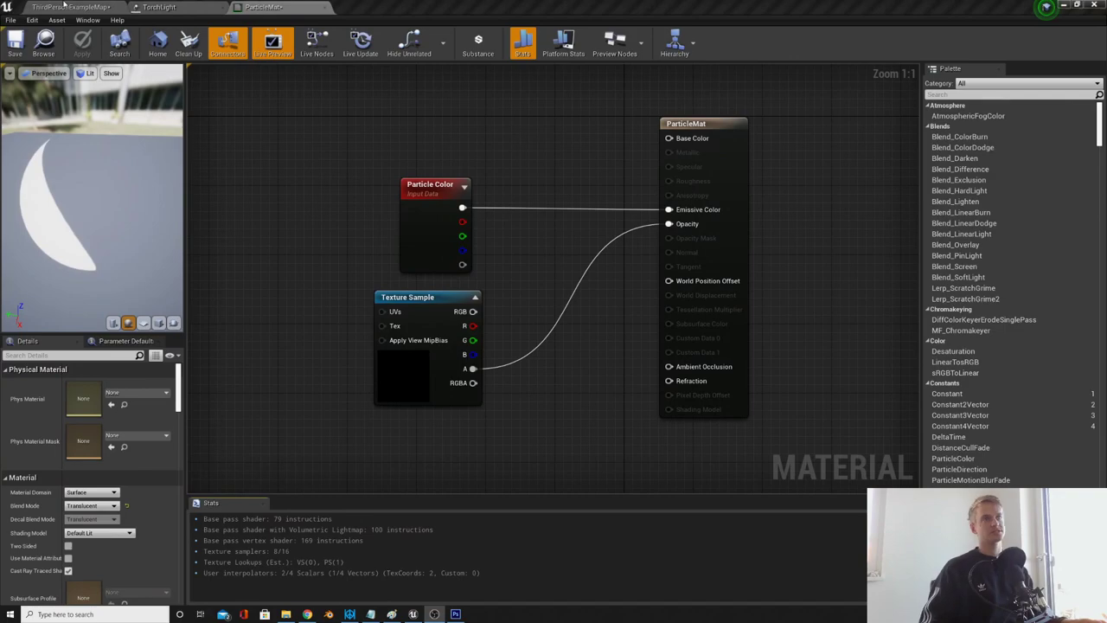
pyautogui.click(63, 6)
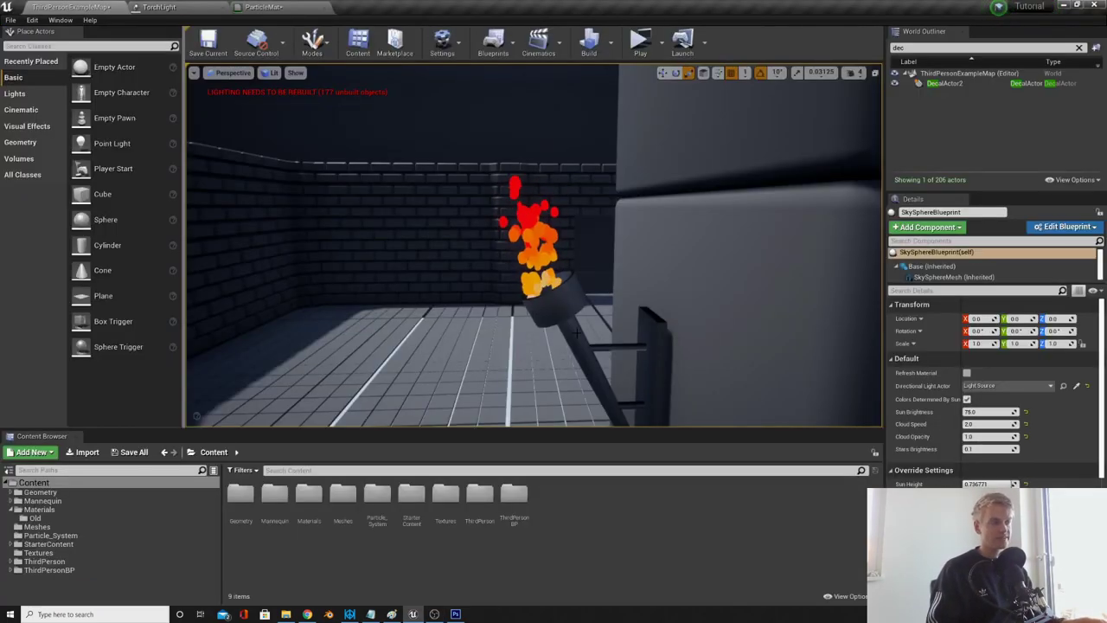
pyautogui.click(577, 333)
pyautogui.click(290, 7)
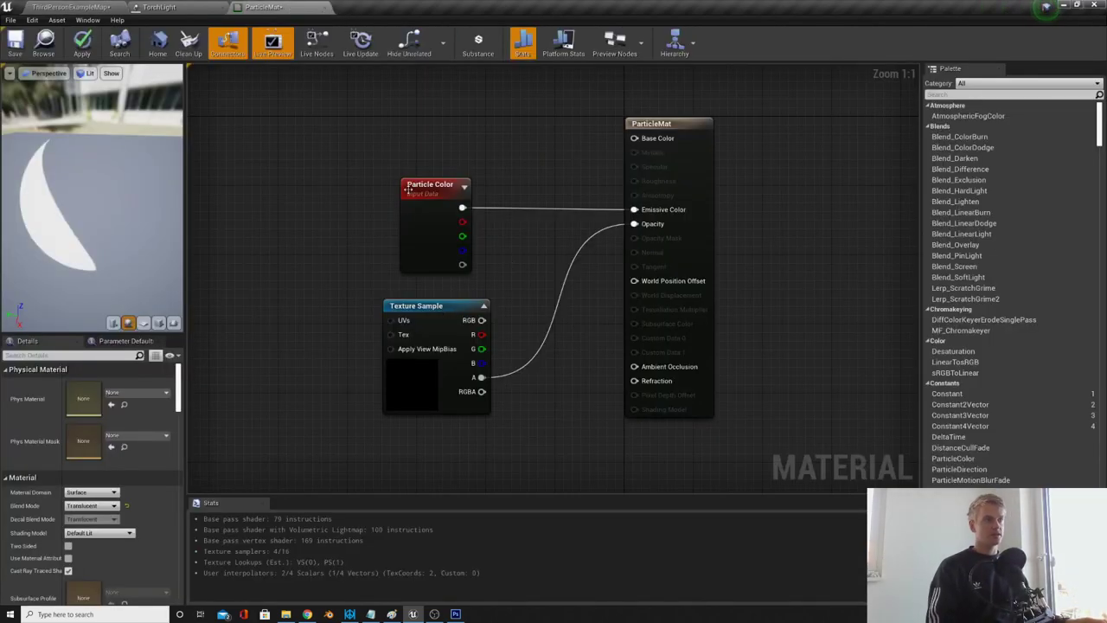
pyautogui.click(459, 223)
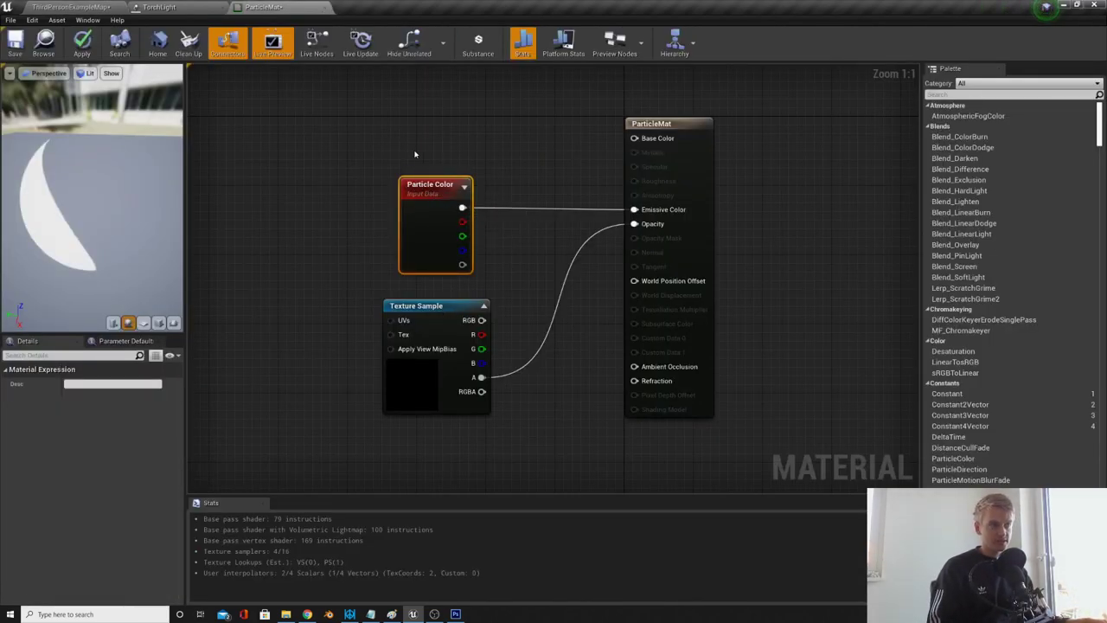
pyautogui.click(158, 7)
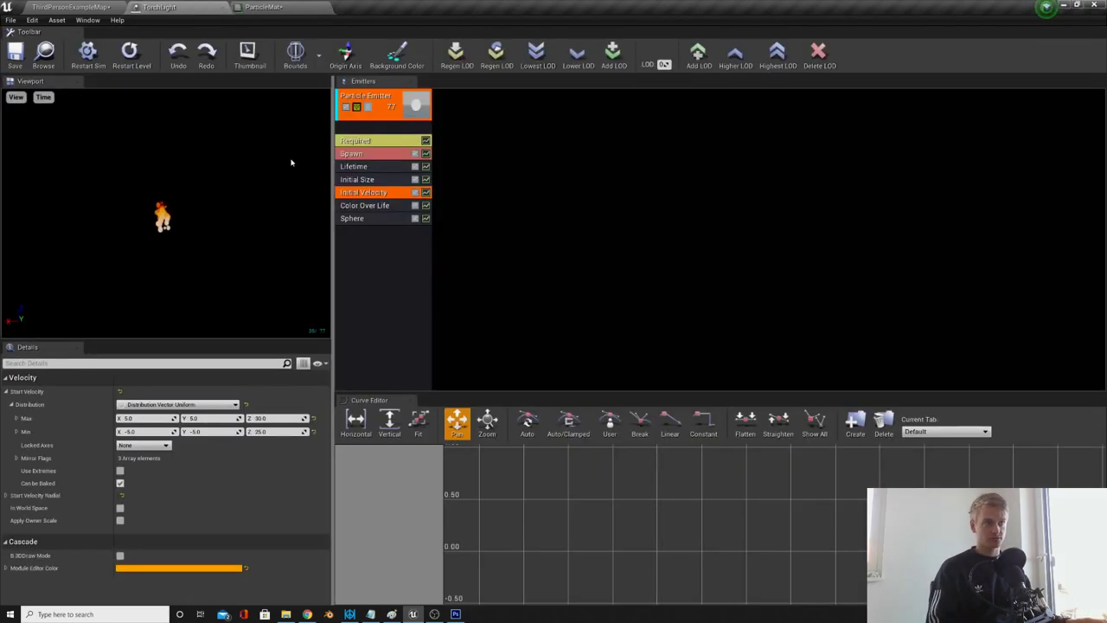
pyautogui.click(267, 8)
# Step: Add a Multiply node combining the Particle Color alpha with the Texture Sample alpha, and connect its result to ParticleMat's Opacity
pyautogui.click(502, 298)
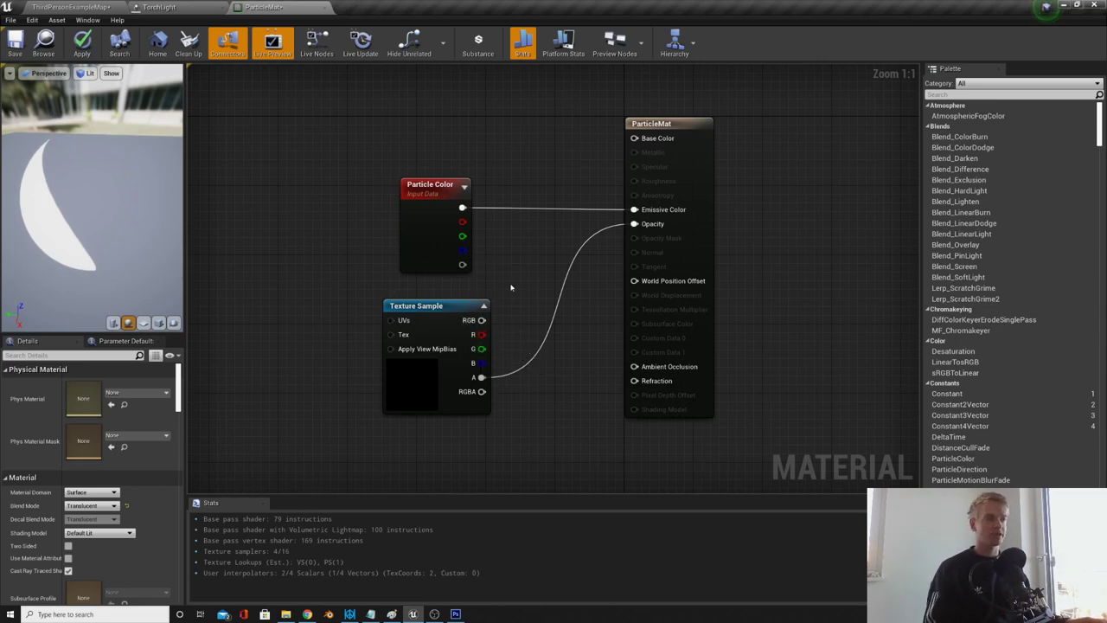
pyautogui.click(531, 271)
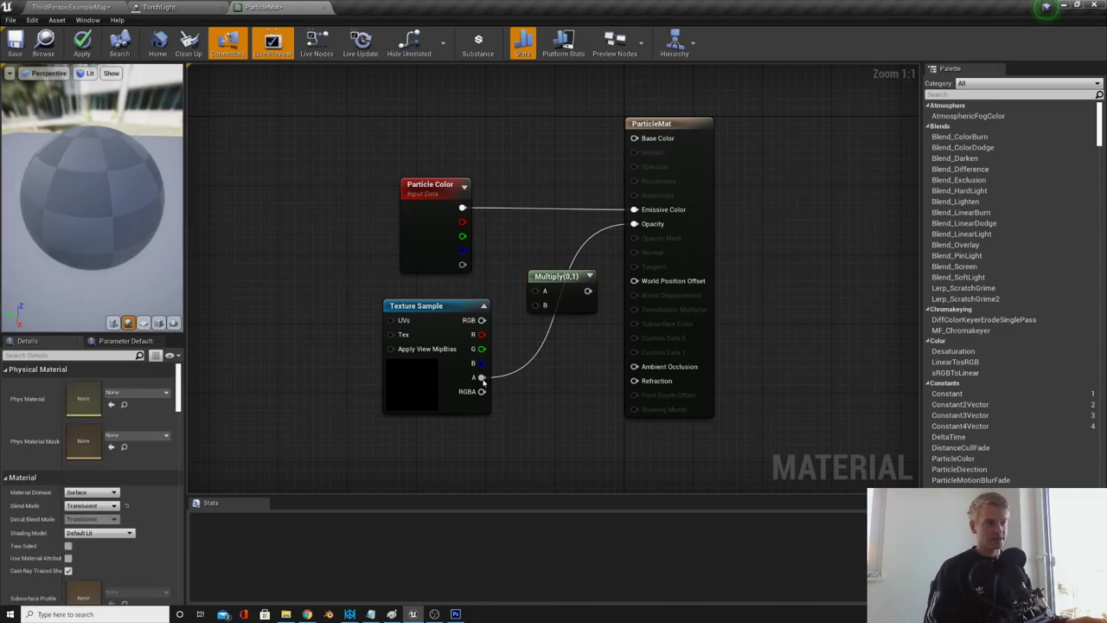
pyautogui.moveTo(479, 377); pyautogui.dragTo(544, 306)
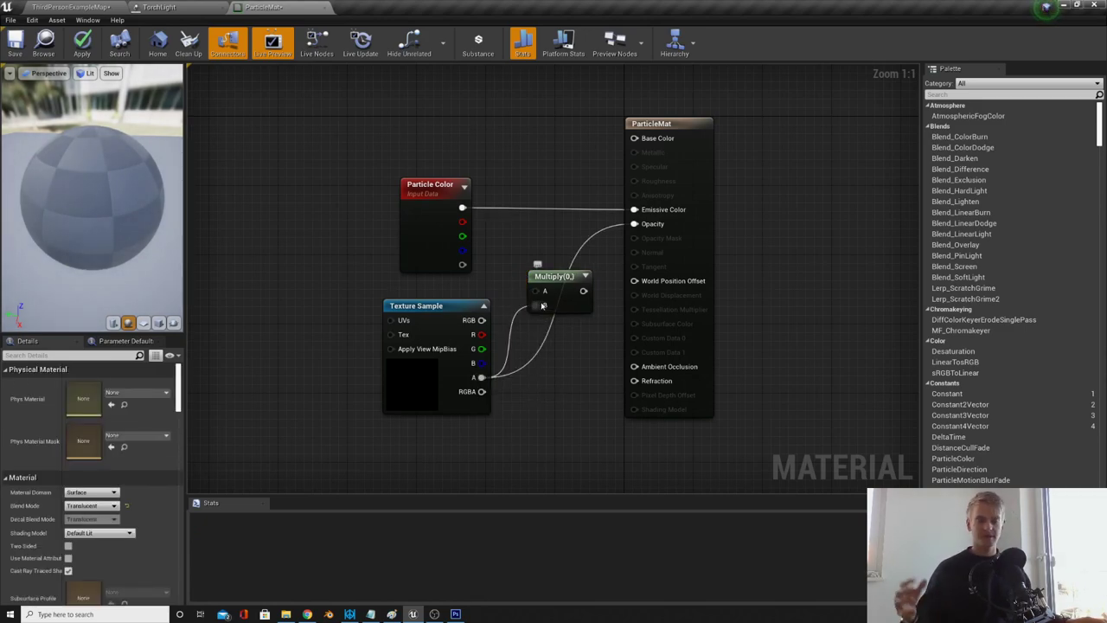
pyautogui.moveTo(462, 265); pyautogui.dragTo(537, 291)
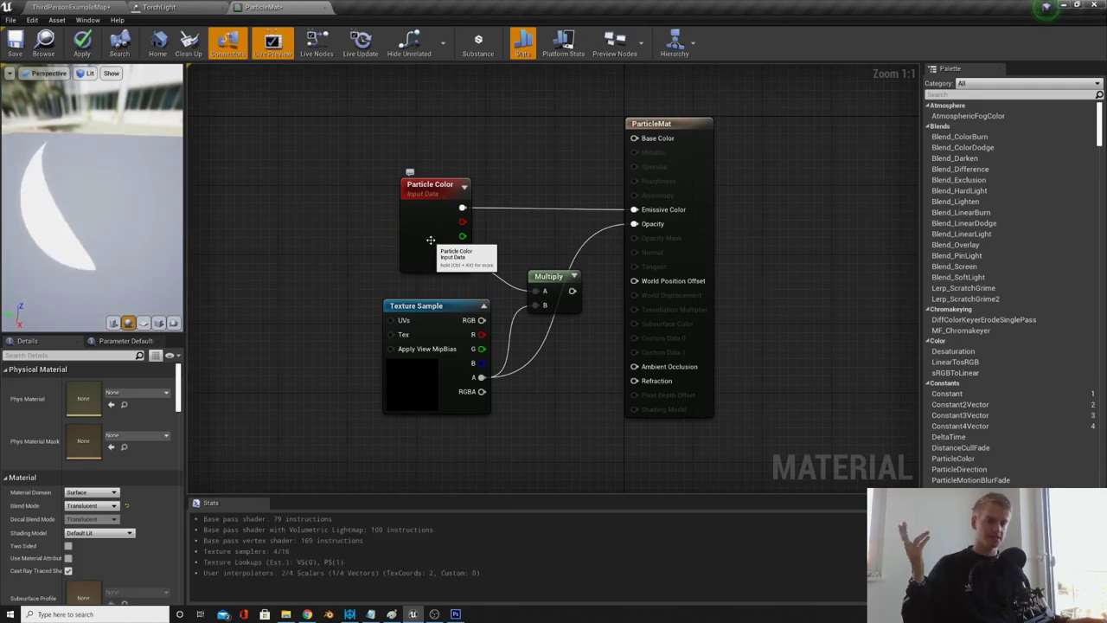
pyautogui.moveTo(572, 291); pyautogui.dragTo(634, 223)
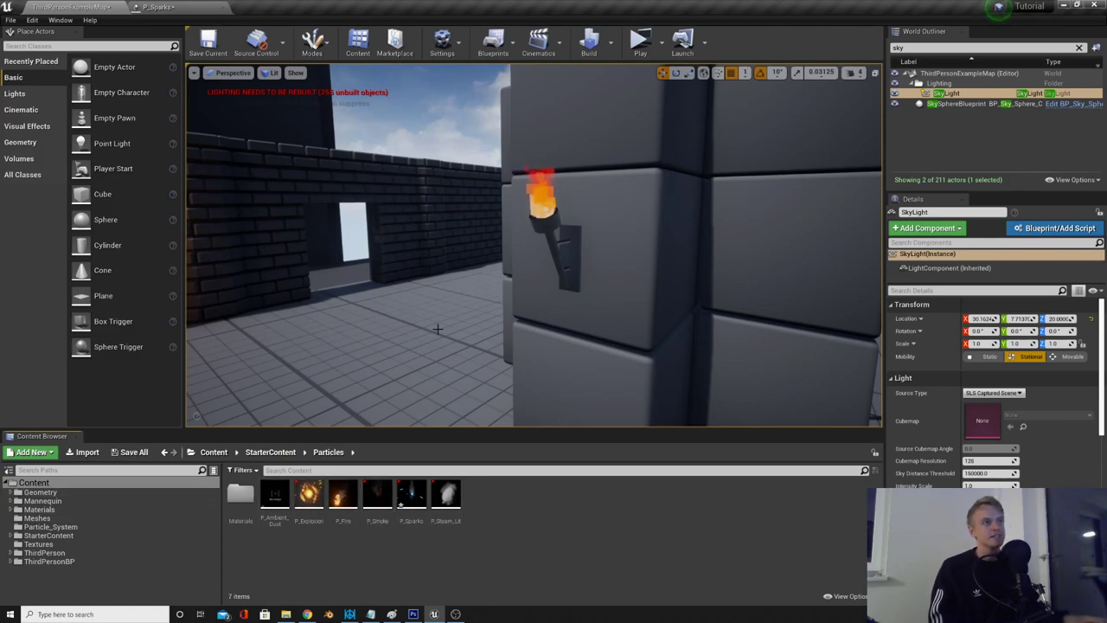
# Step: Open the P_Sparks particle system from StarterContent and disable its Smoke, Sparks and Spark burst emitters
pyautogui.doubleClick(411, 495)
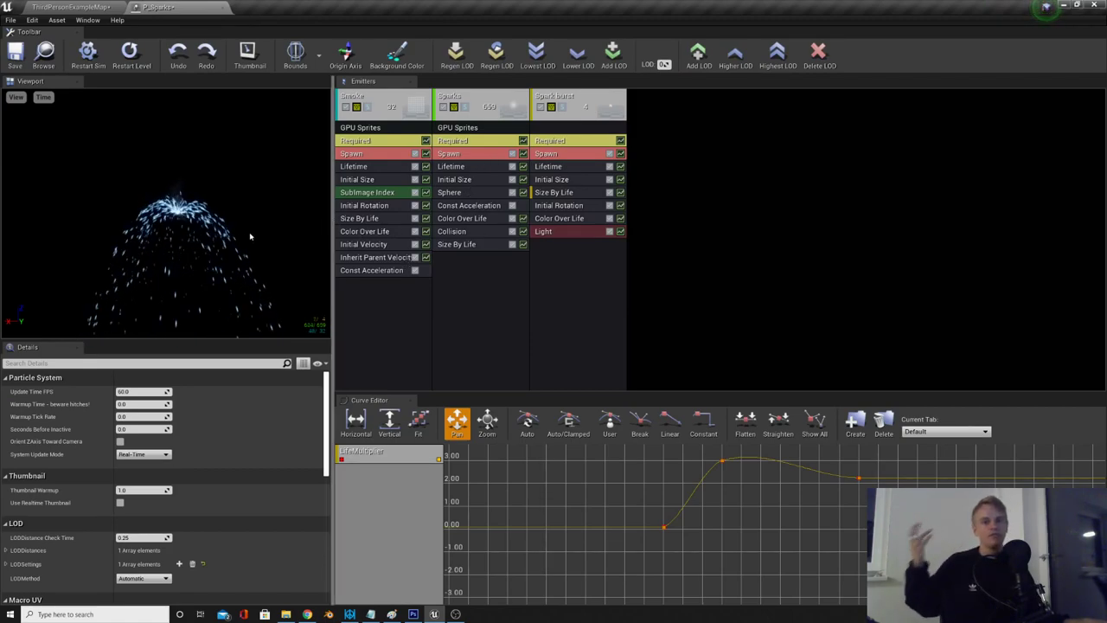
pyautogui.click(586, 276)
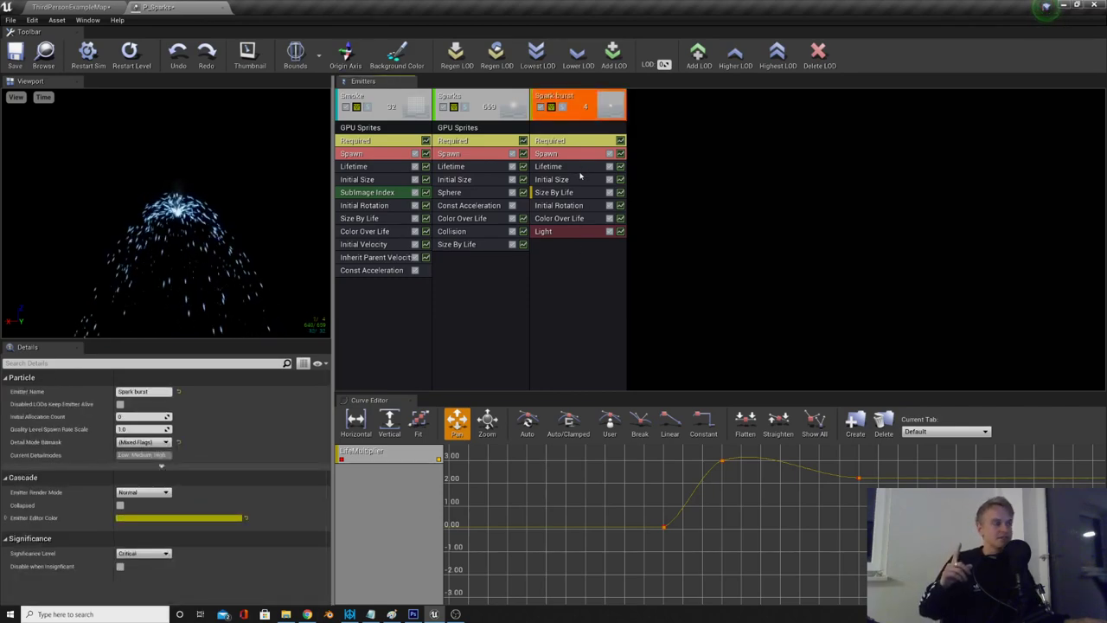
pyautogui.click(344, 119)
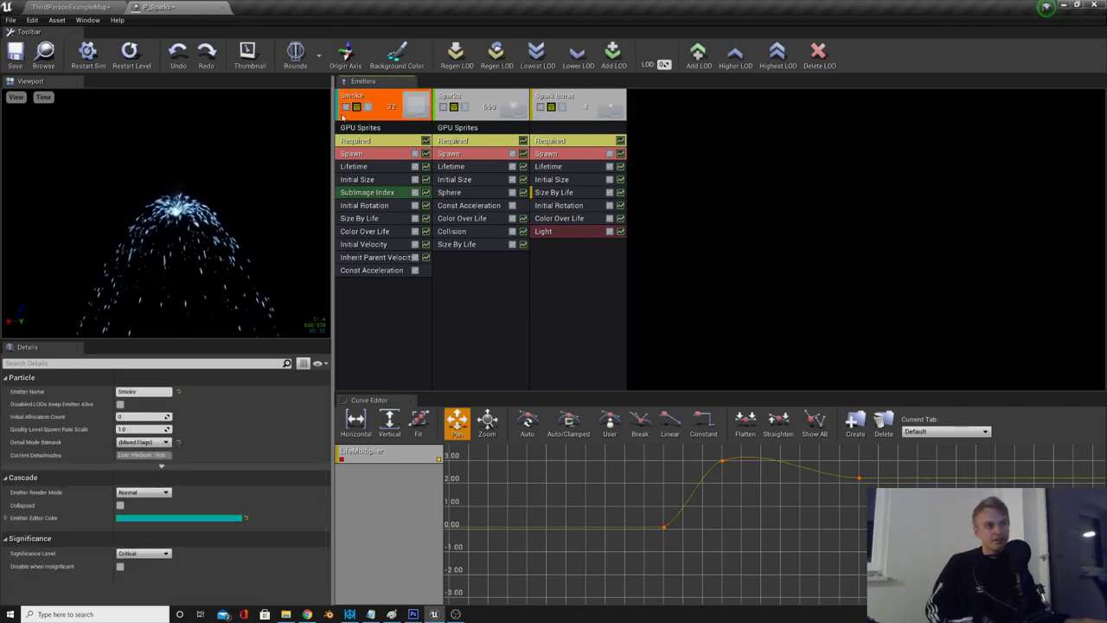
pyautogui.click(345, 107)
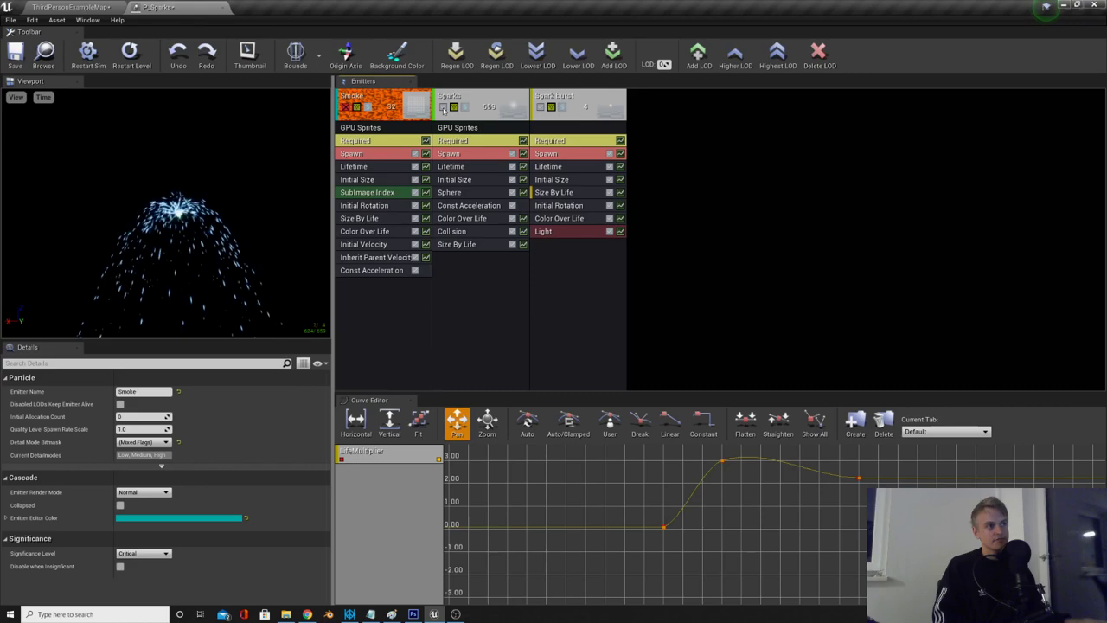
pyautogui.click(646, 161)
pyautogui.click(602, 258)
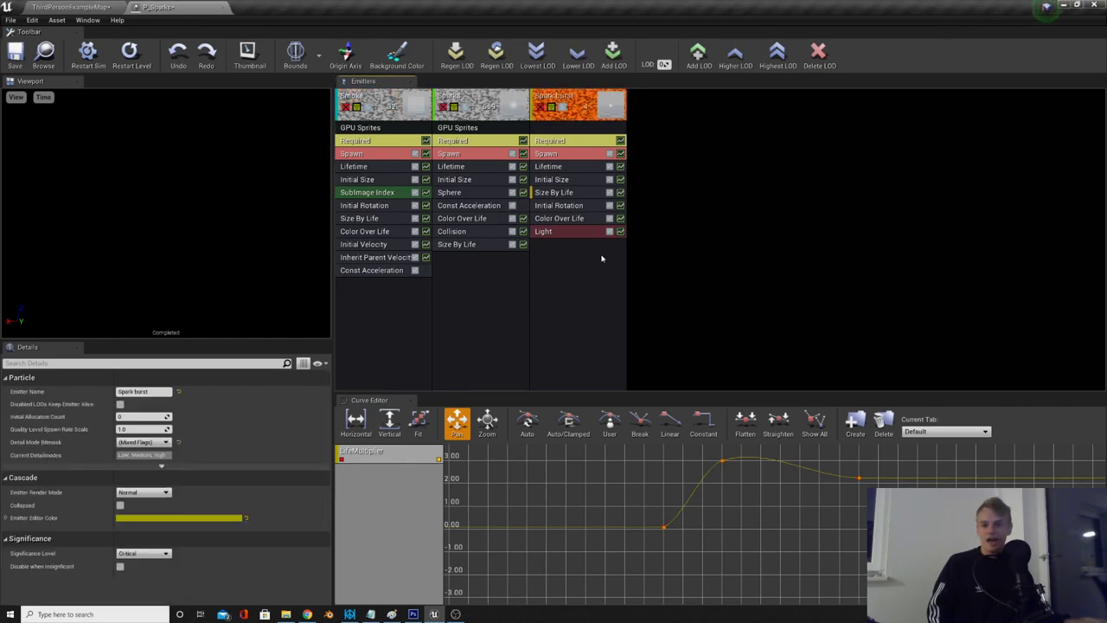